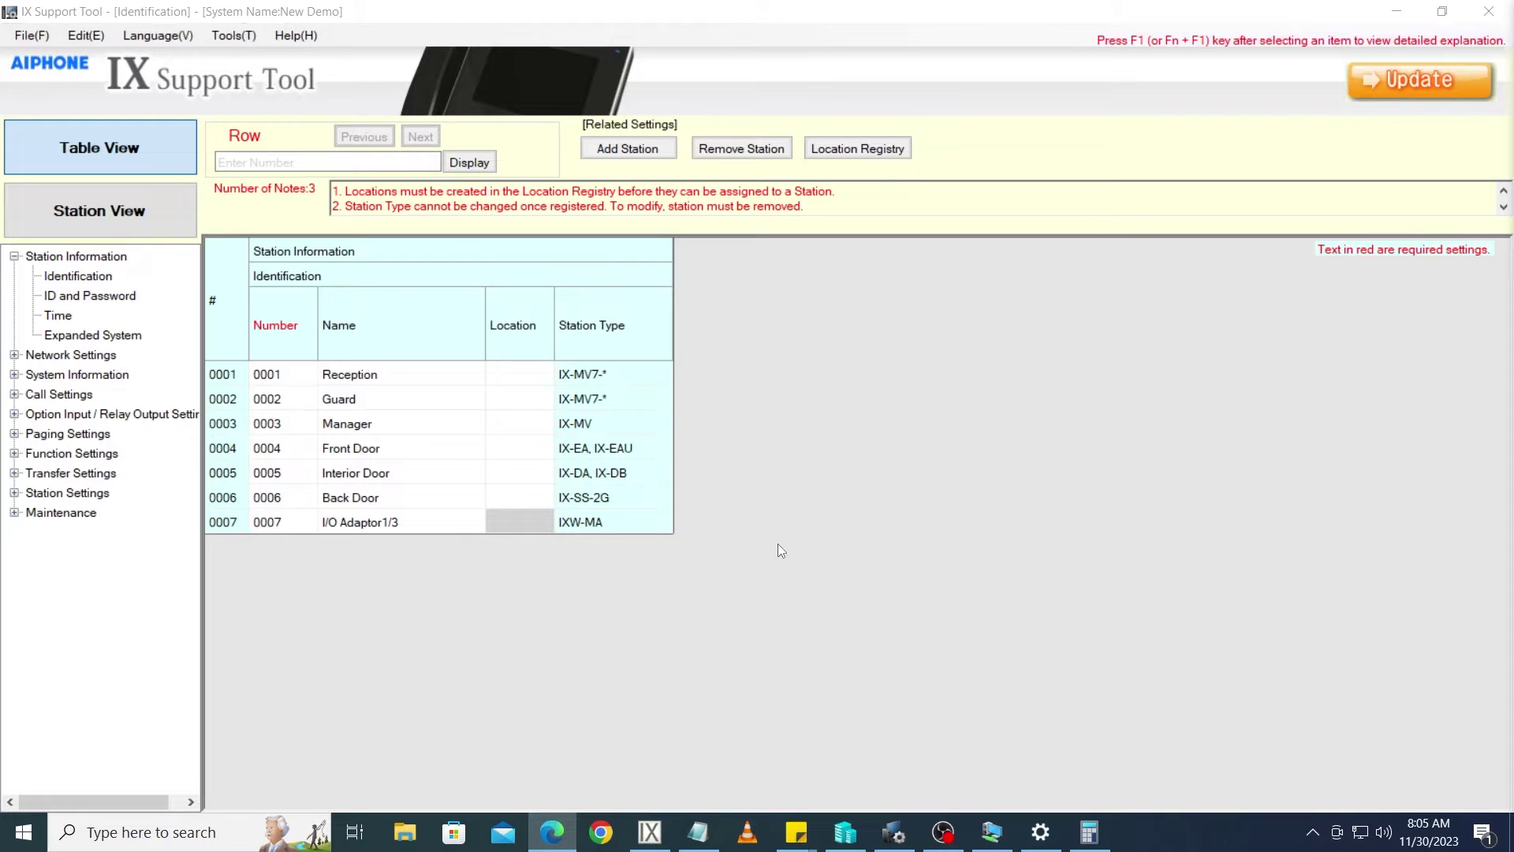
- In the Called Stations (Door/Sub Stations) call settings, clear Guard (0002) from the Front Door's Group 01
click(14, 396)
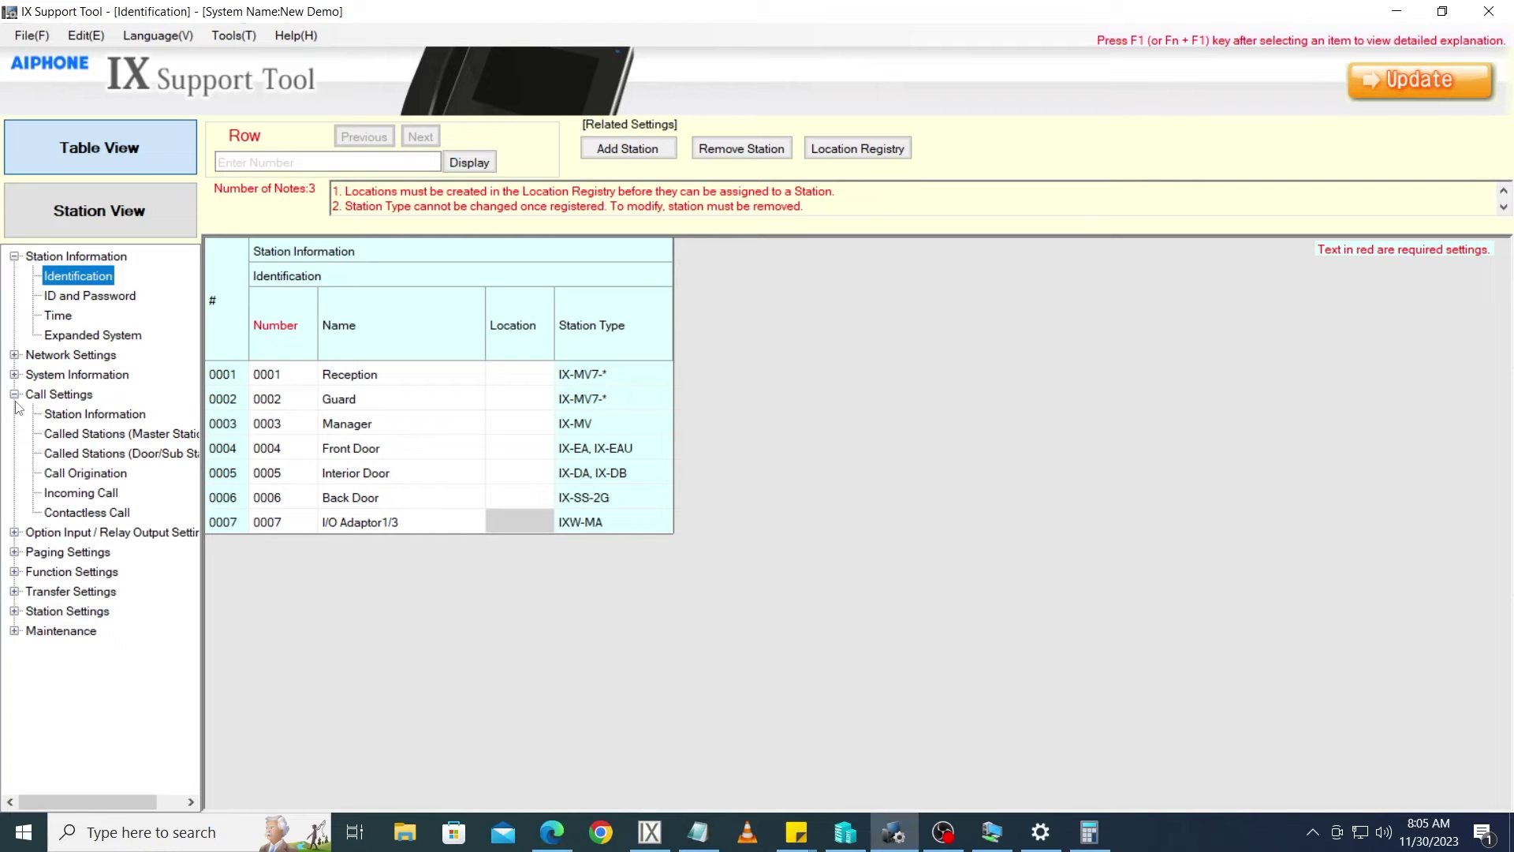
click(101, 455)
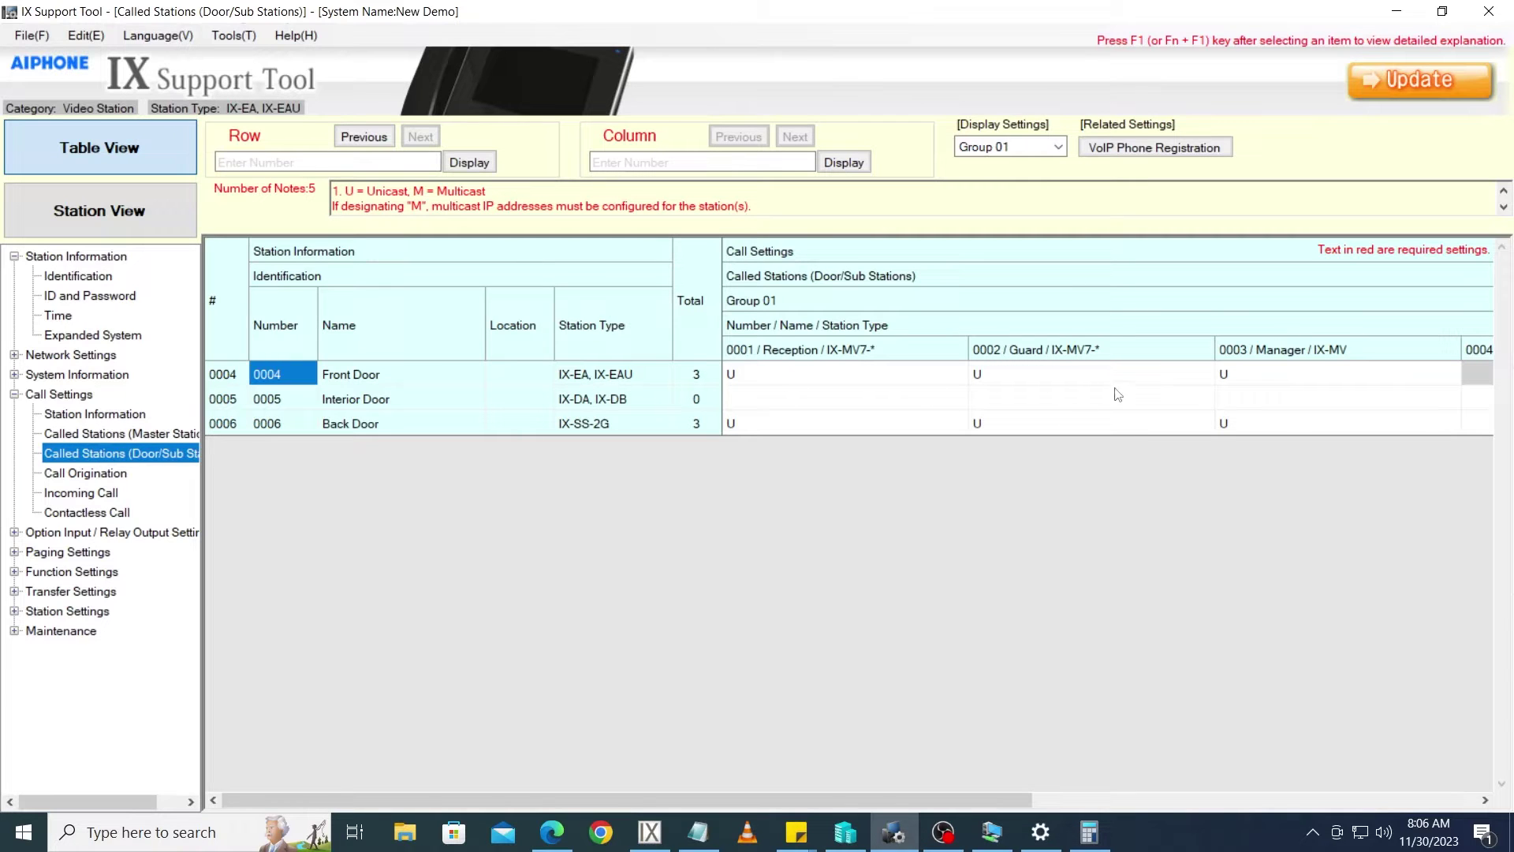
click(1203, 380)
click(1207, 377)
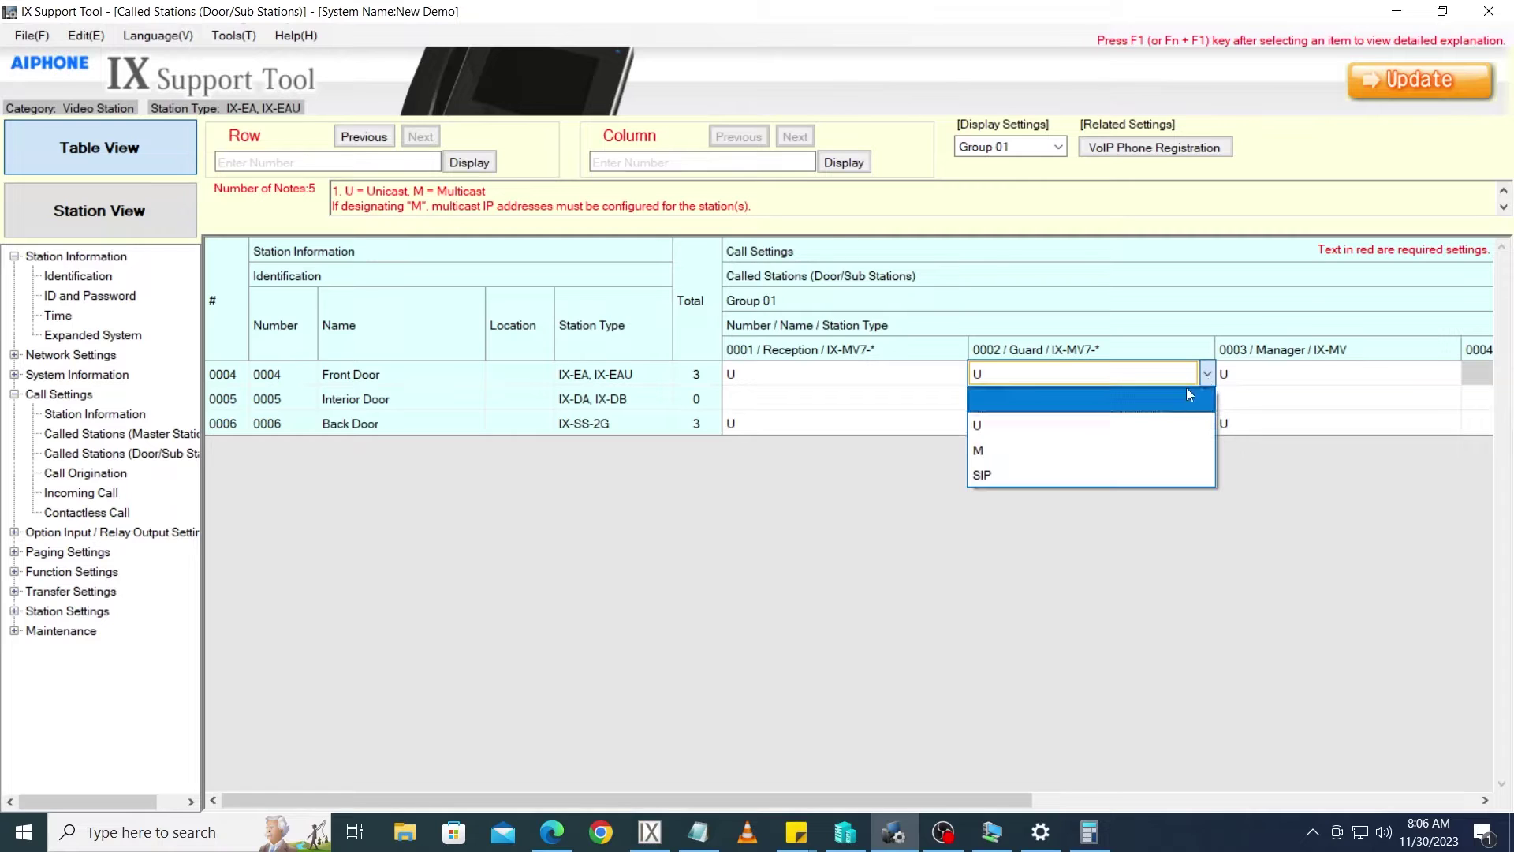
click(1175, 398)
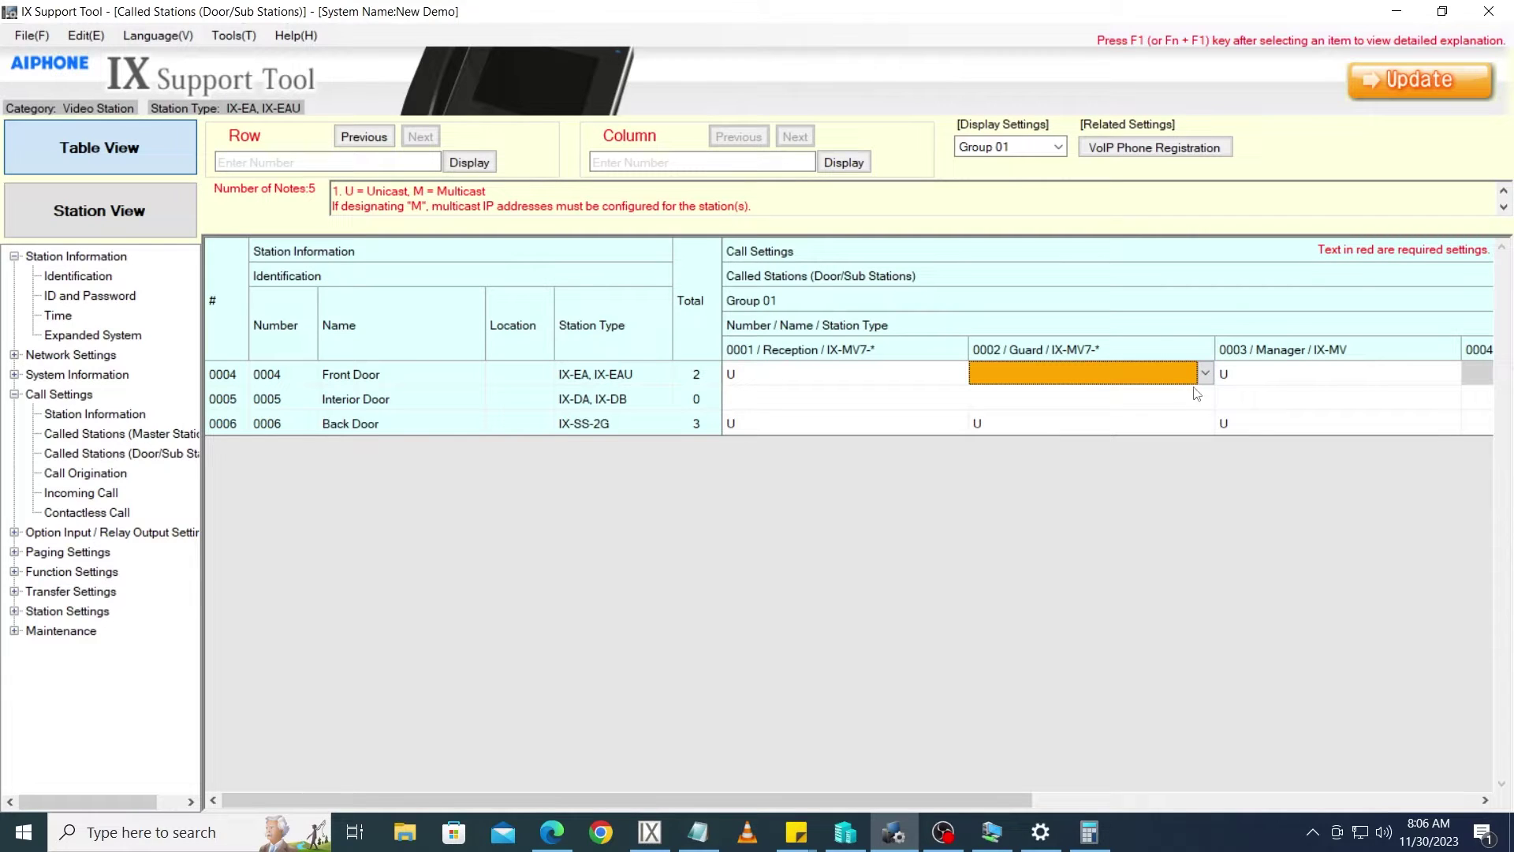
- Clear Manager (0003) from the Front Door's Group 01 called stations and save the settings
click(1337, 384)
click(1448, 376)
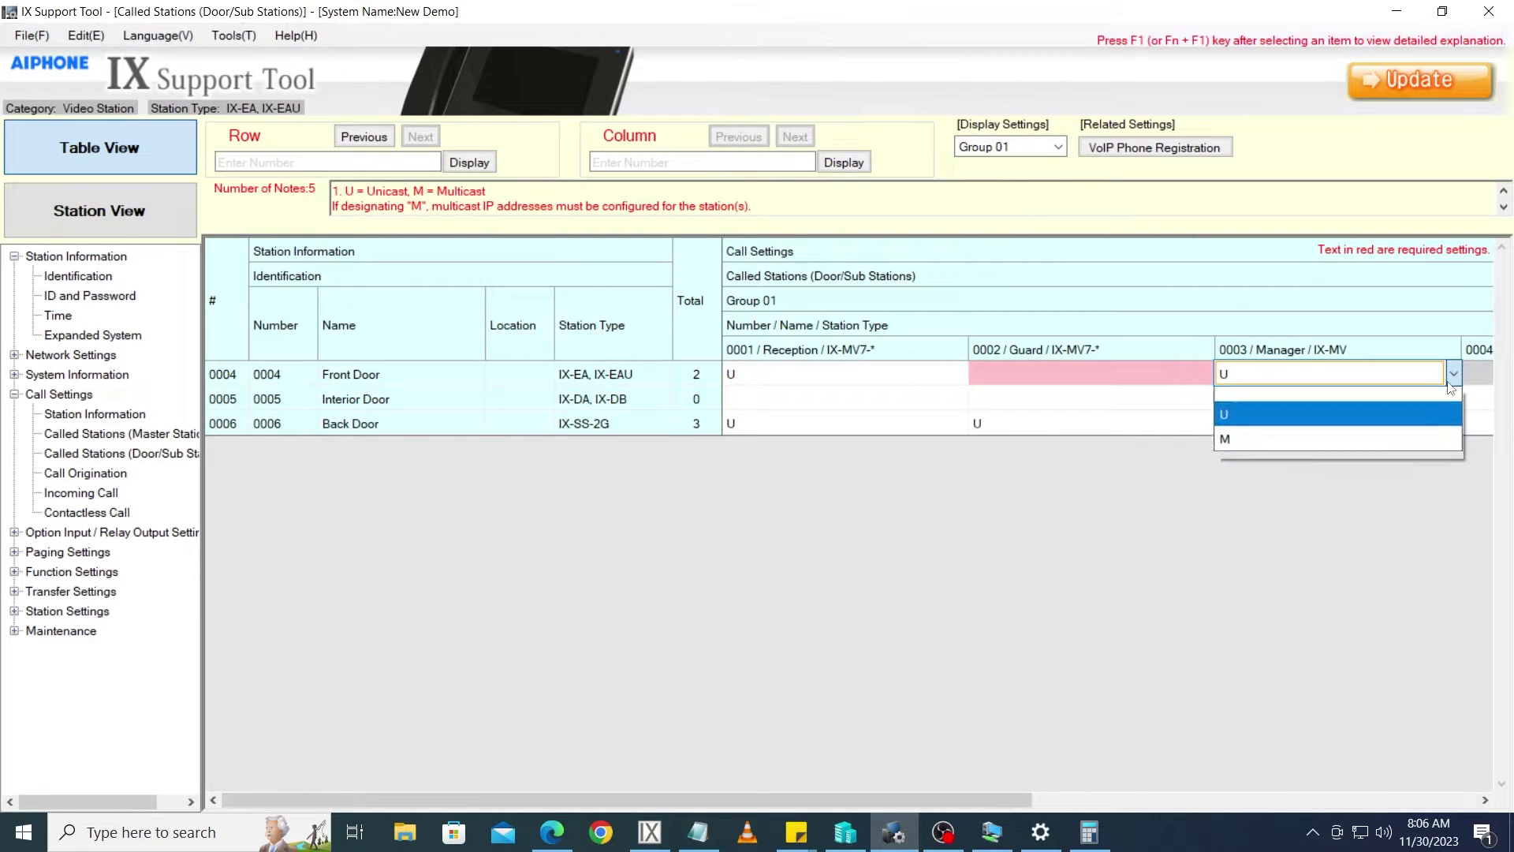
click(1397, 393)
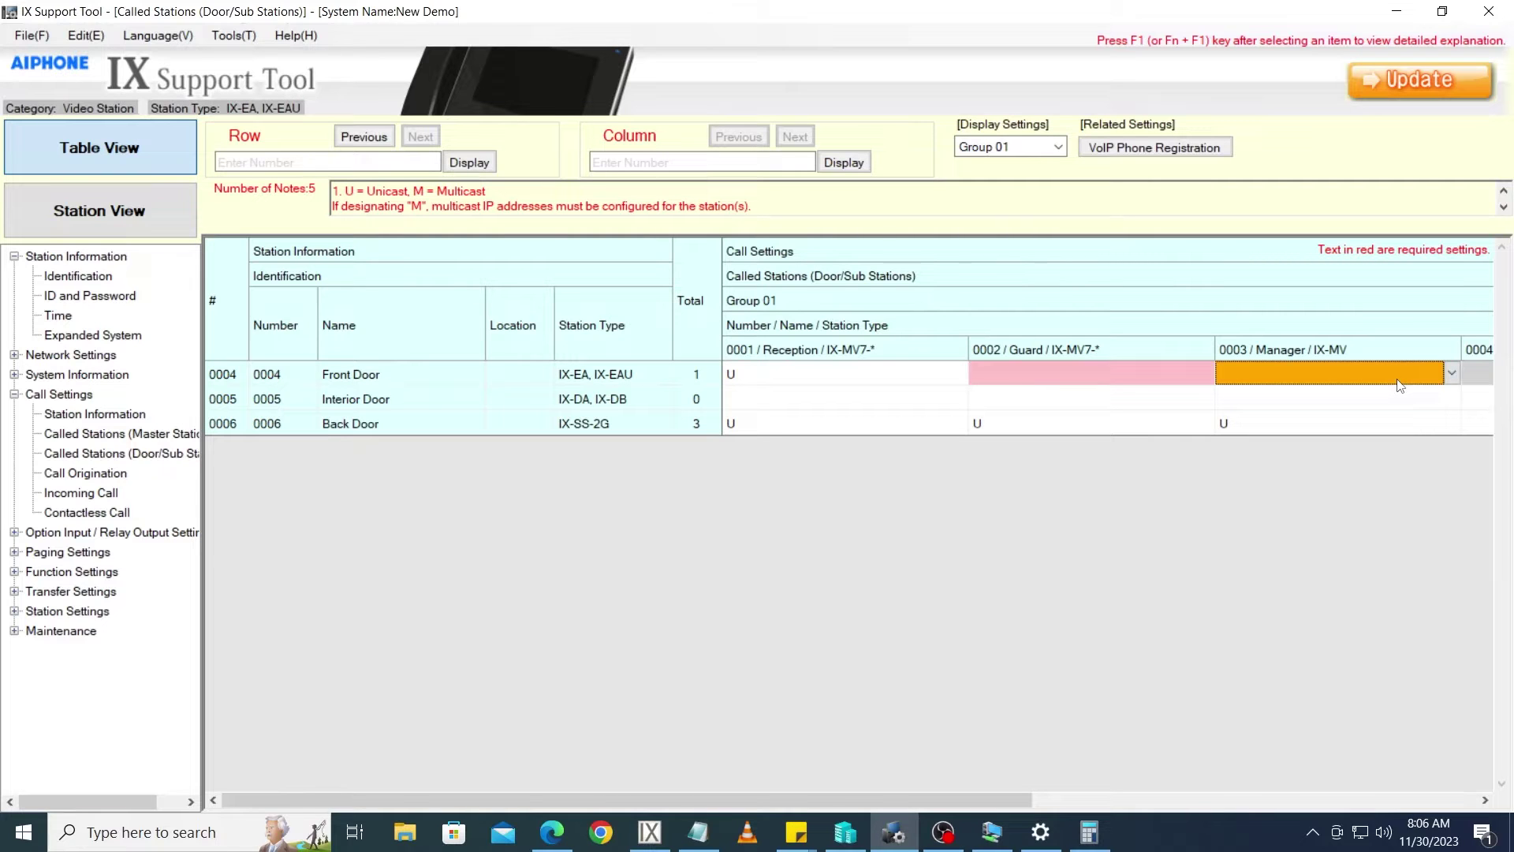
click(1388, 85)
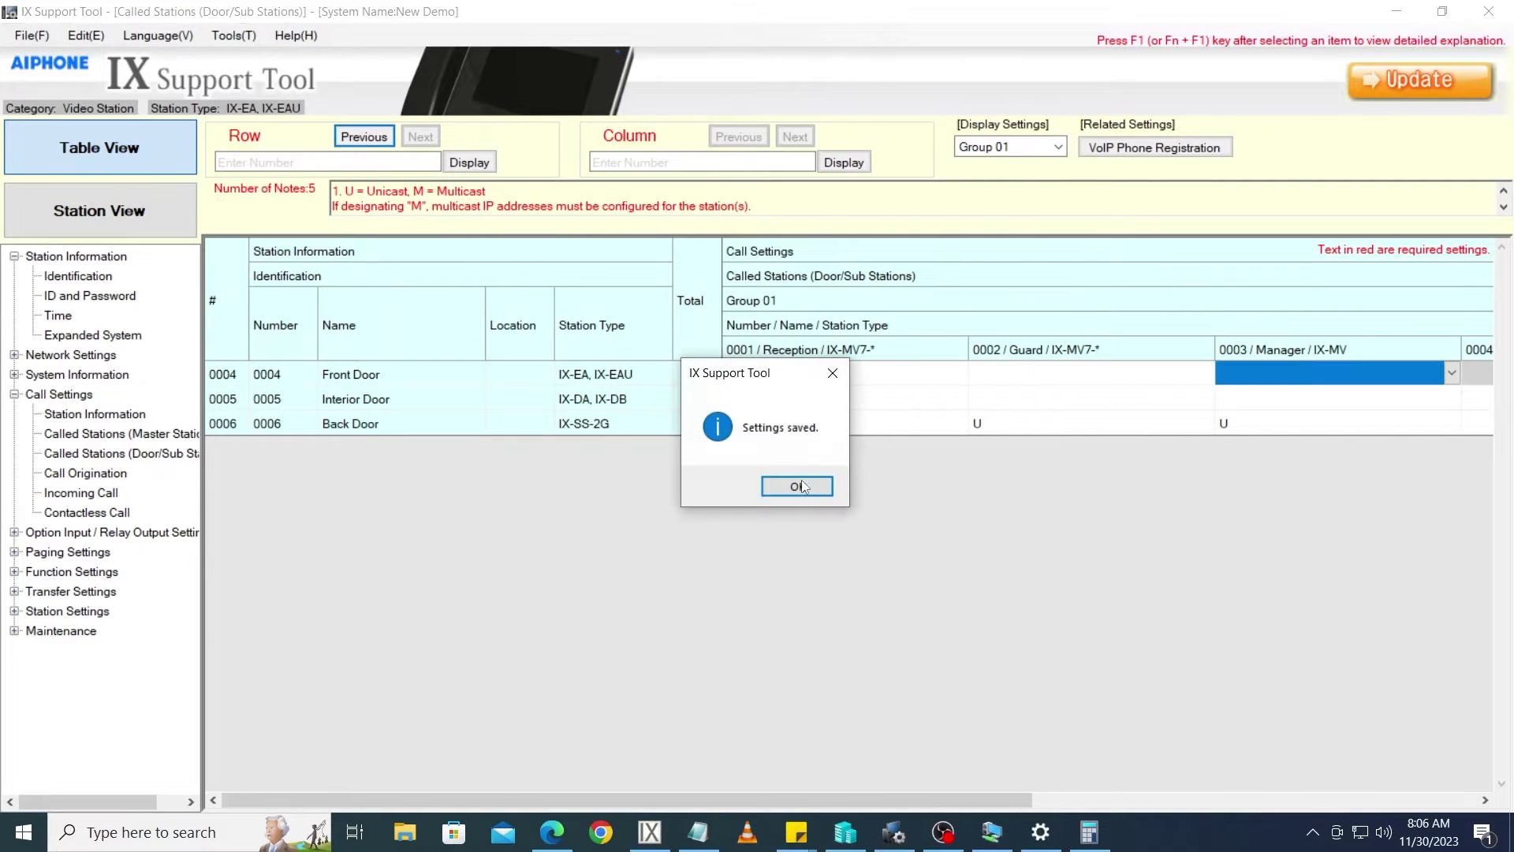
click(798, 486)
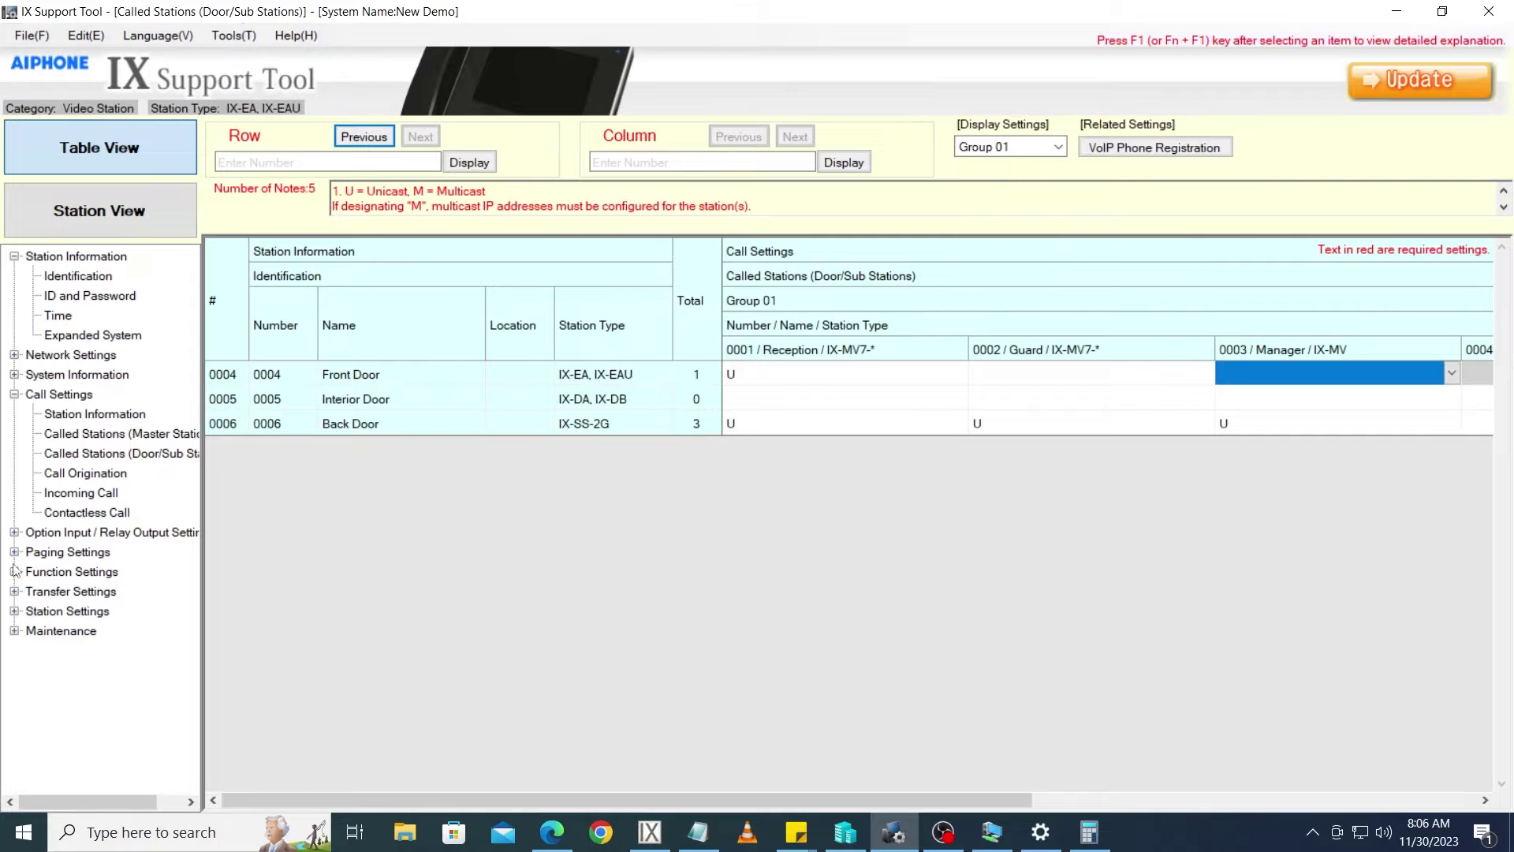
- Open the Schedule Transfer settings of the Reception station in Station View
click(14, 591)
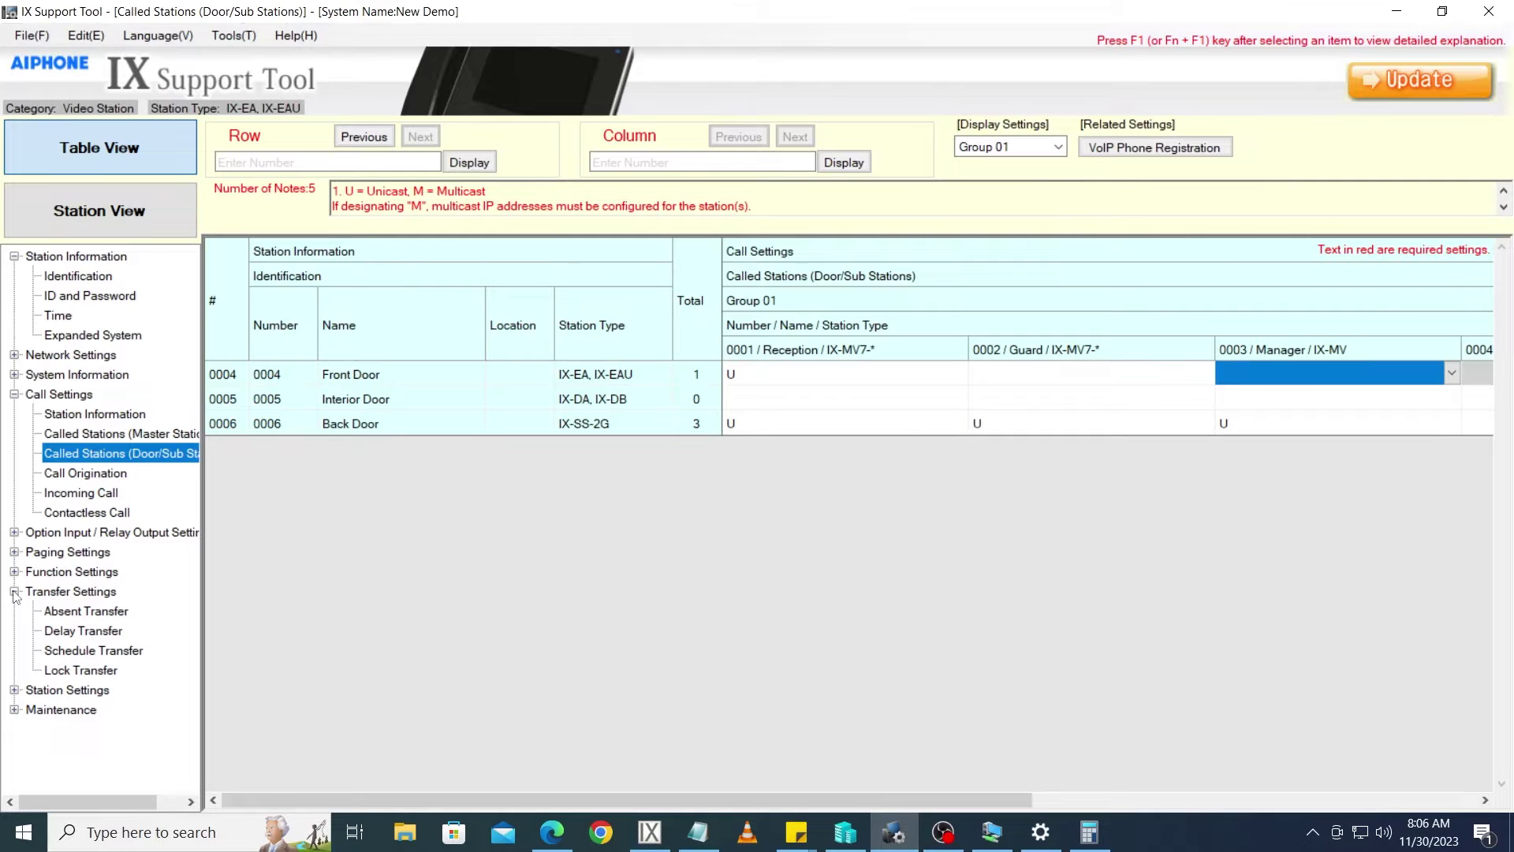
click(82, 651)
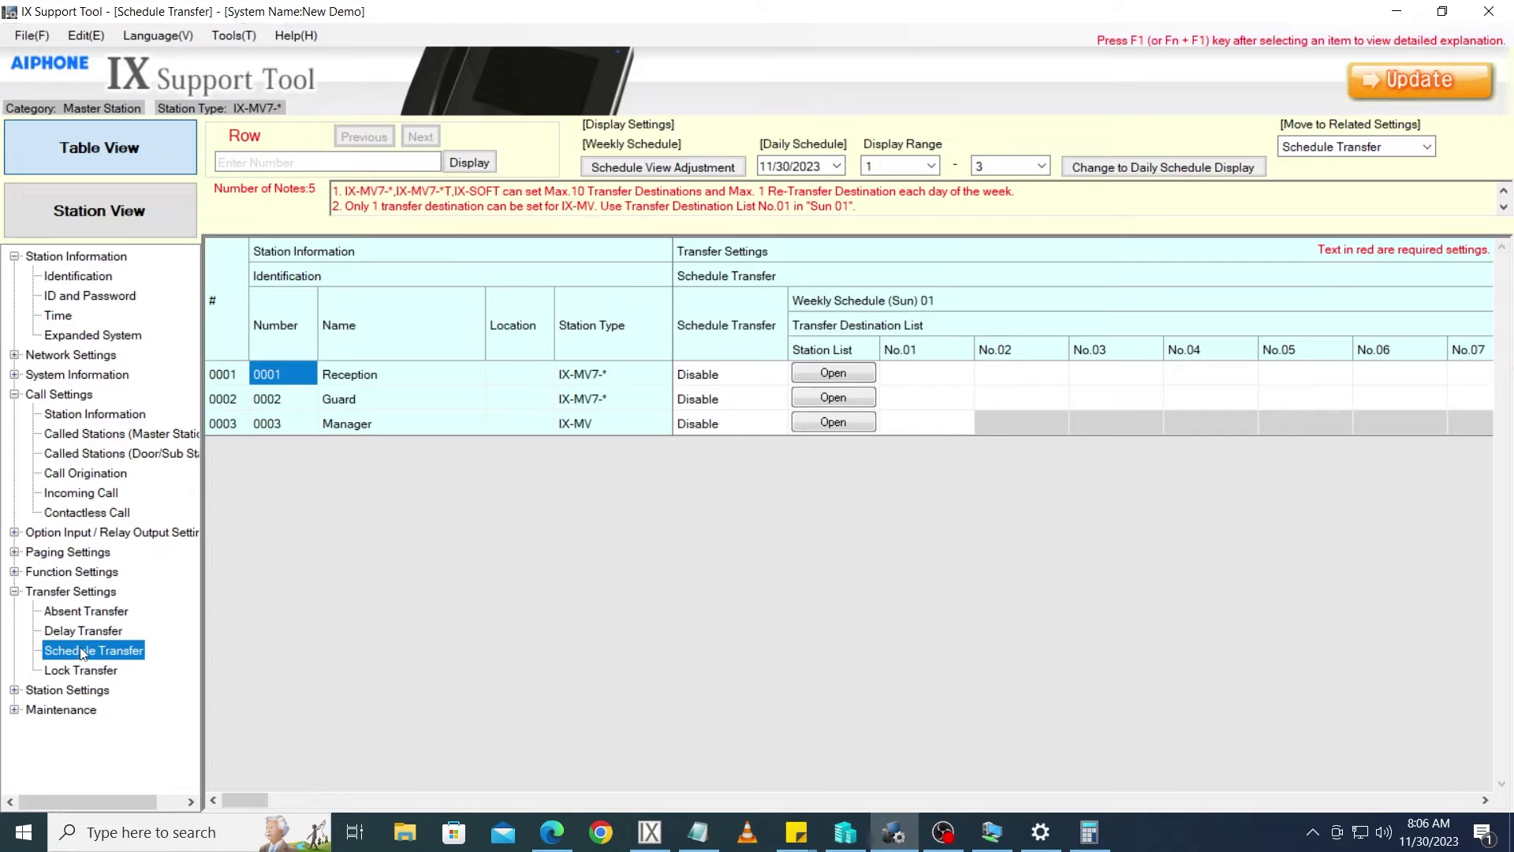
click(106, 210)
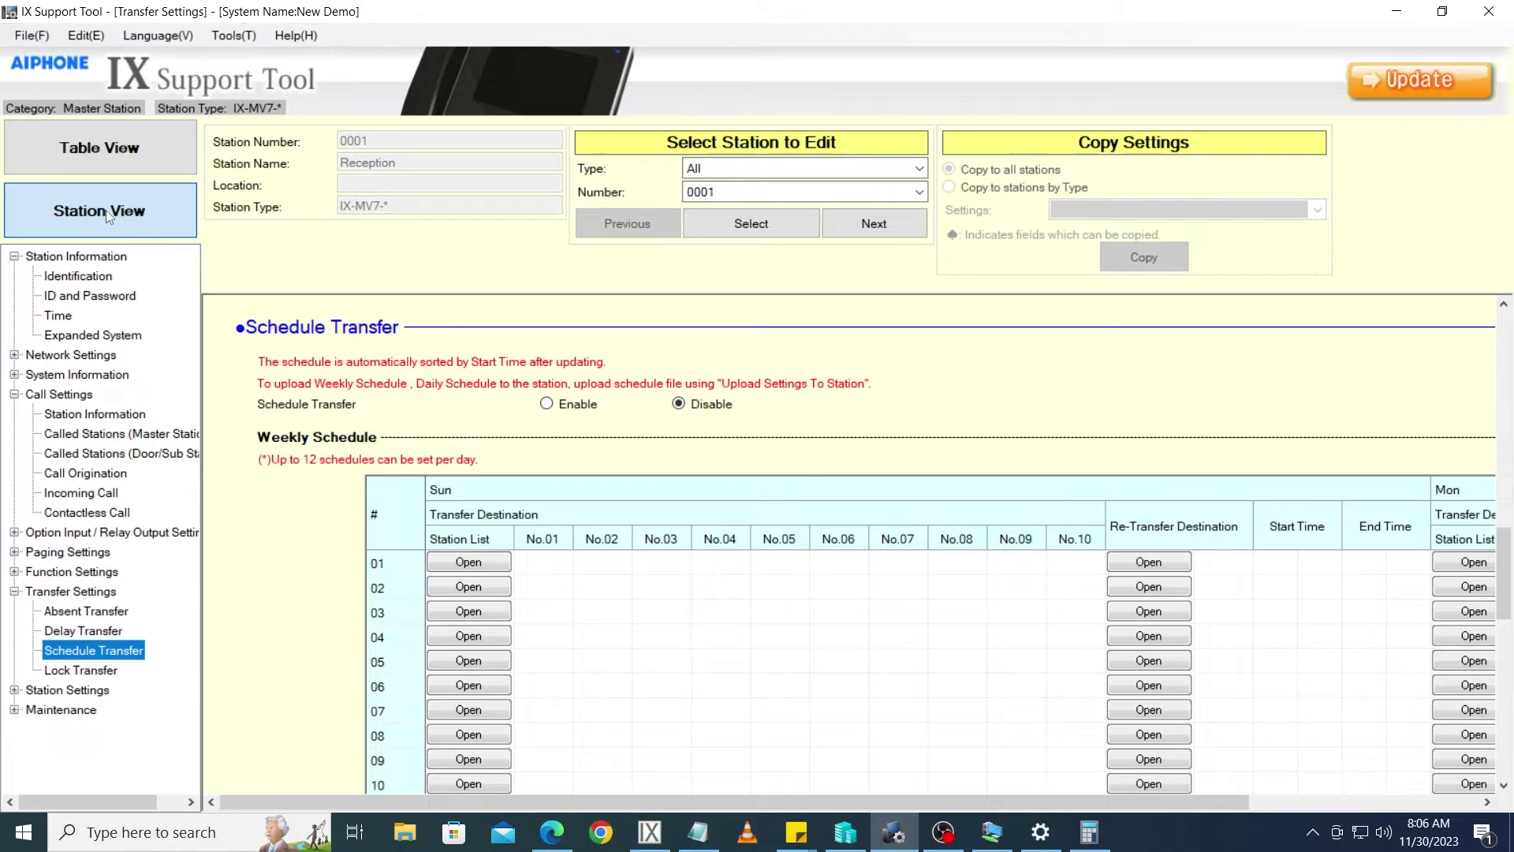
- Look through the Schedule Transfer settings of stations 0002 and 0003, and return to station 0001
click(849, 231)
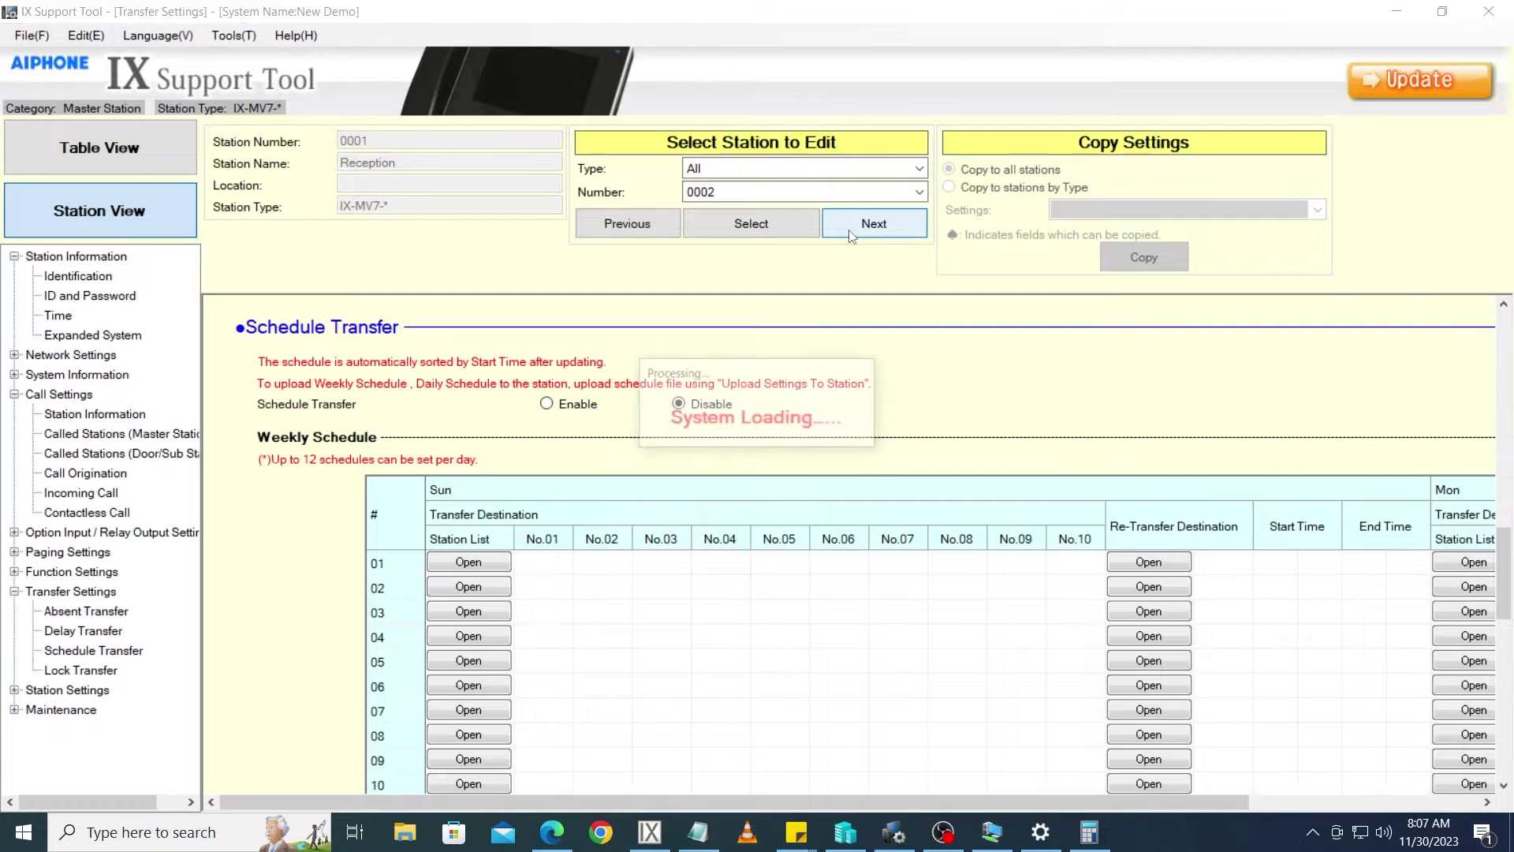
click(851, 234)
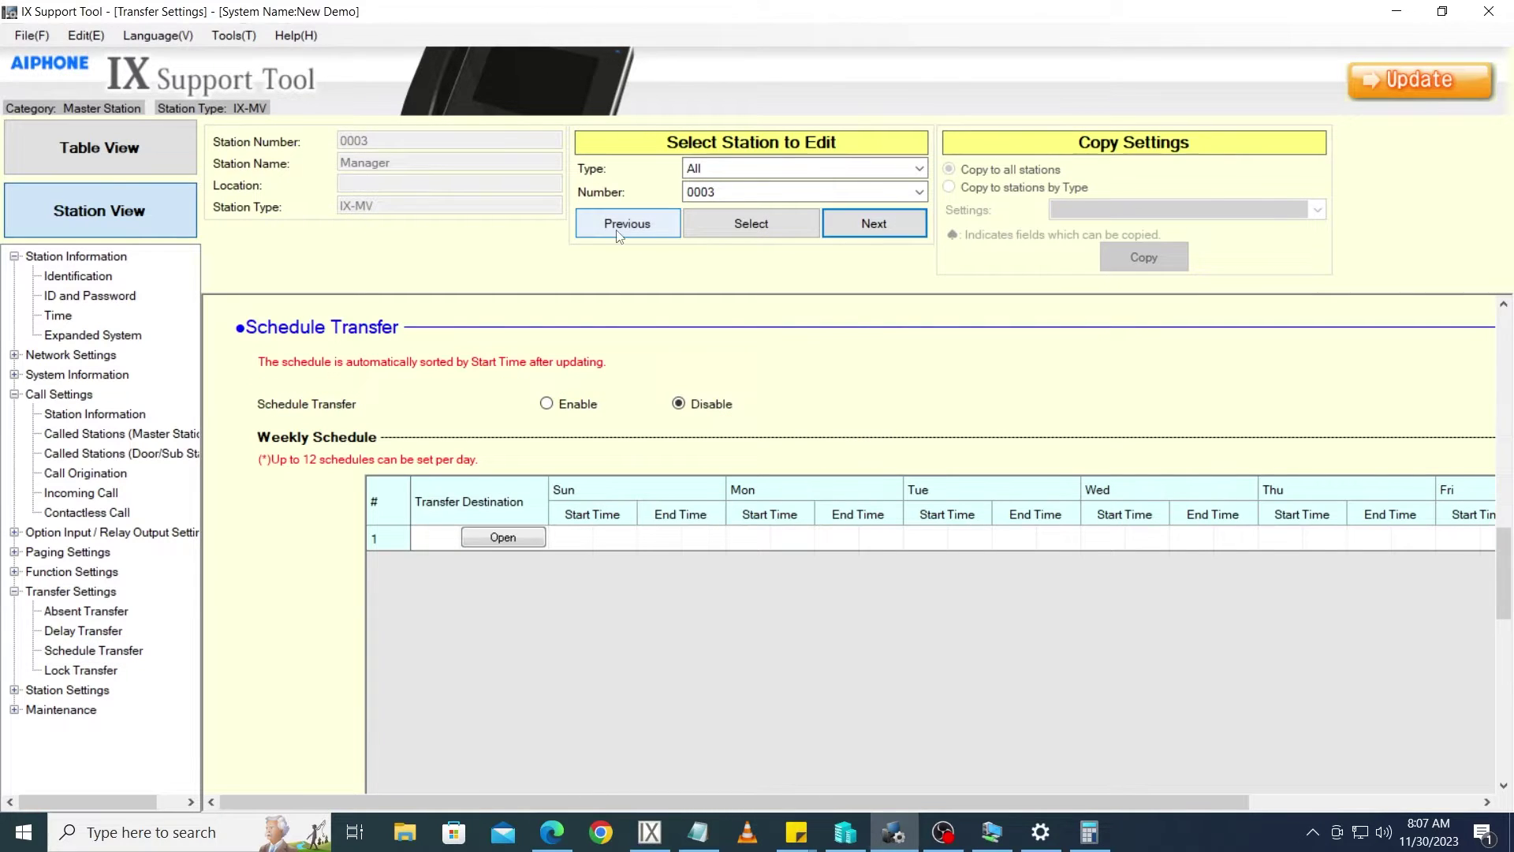
click(634, 226)
click(634, 226)
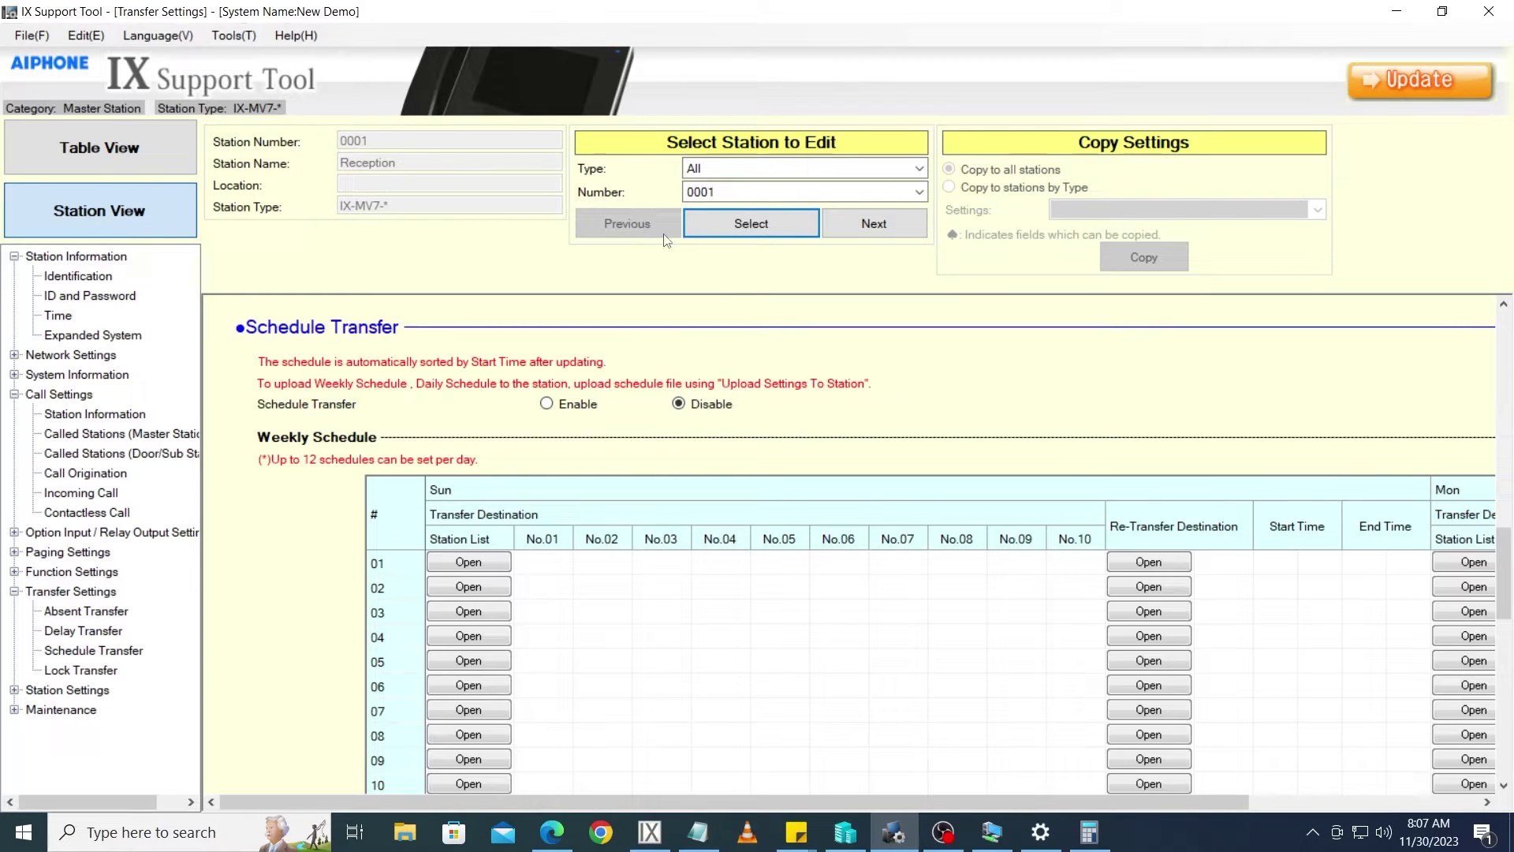
- Enable Schedule Transfer for Reception and assign Guard (0002) as the transfer destination of Sunday schedule 01
click(555, 409)
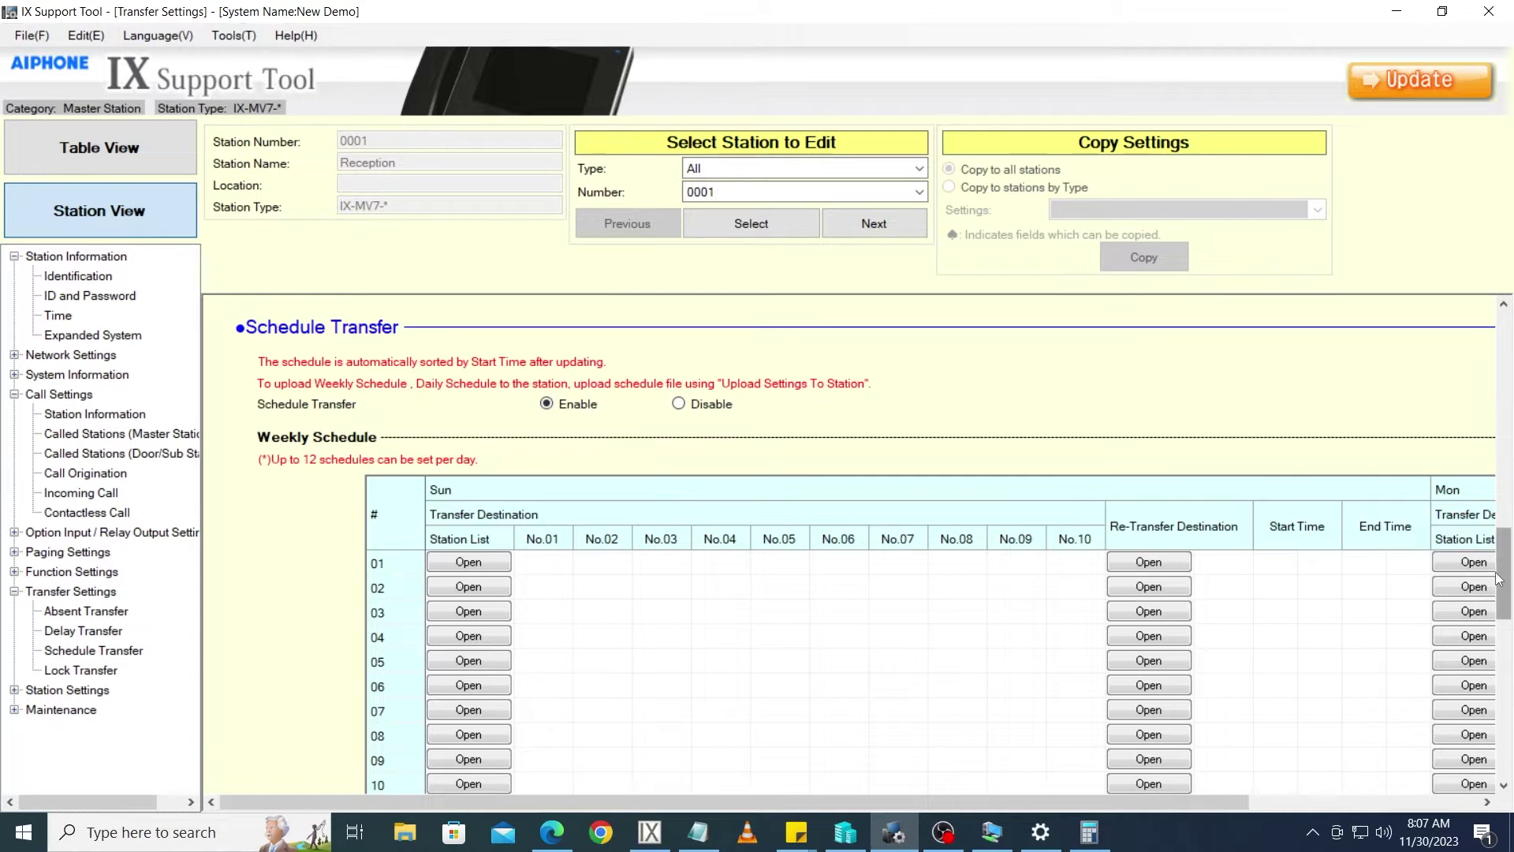
scroll(1499, 580, down, 2)
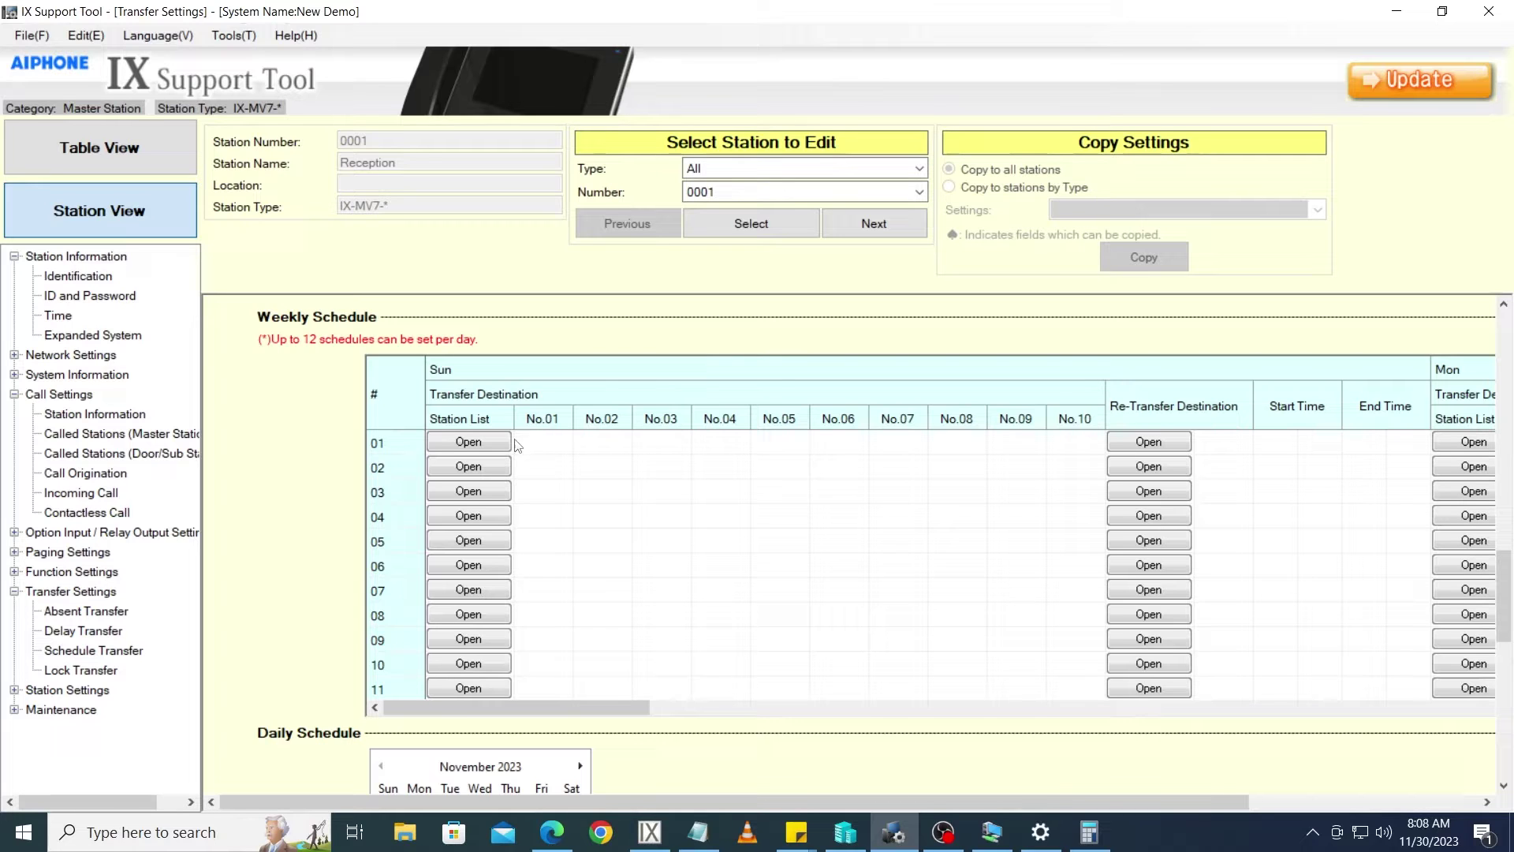
click(505, 445)
click(311, 446)
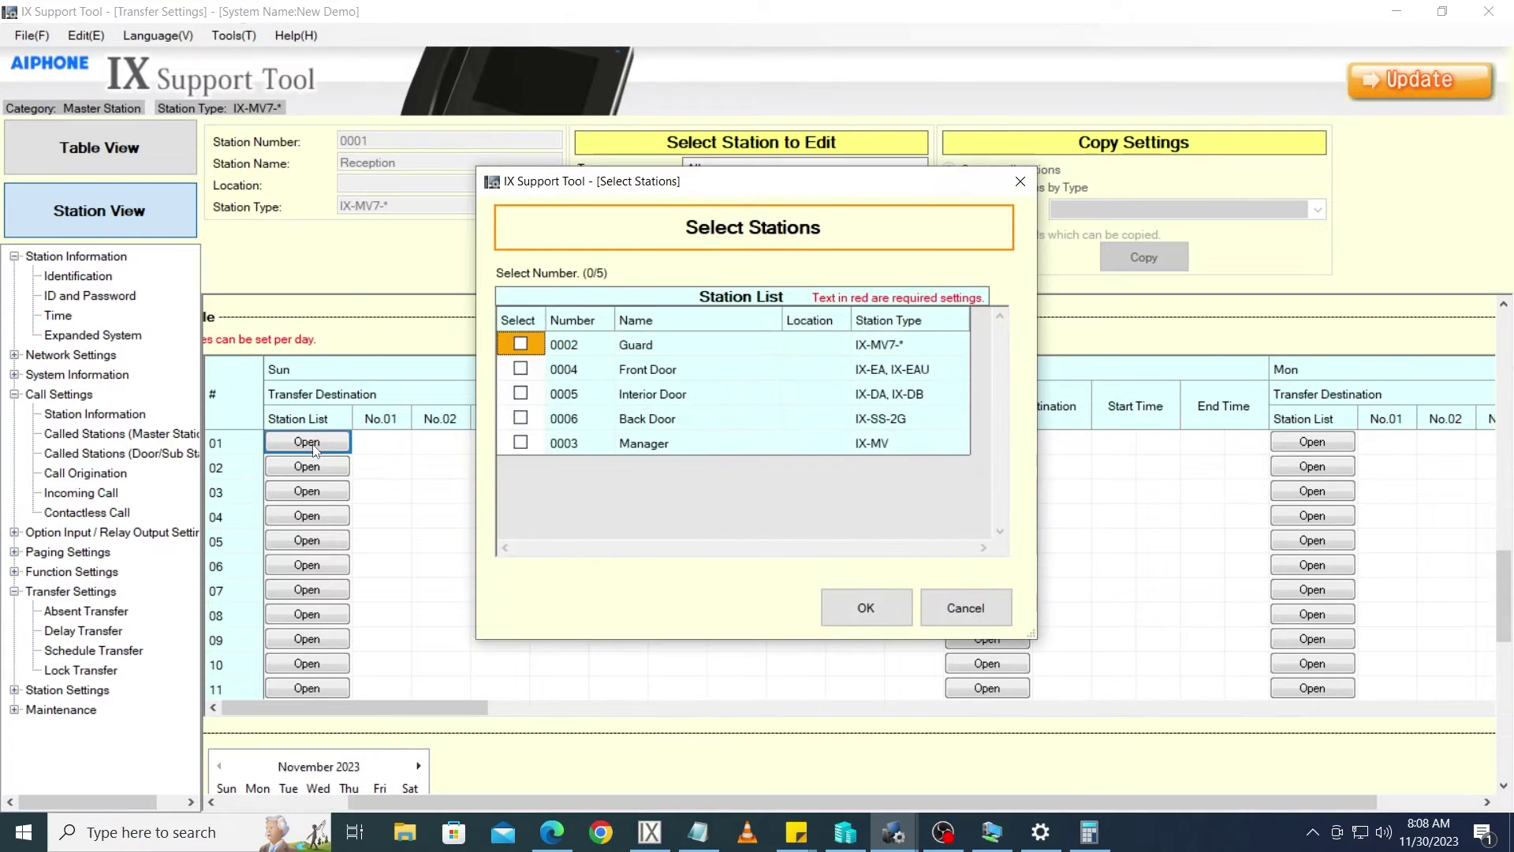
click(520, 345)
click(866, 615)
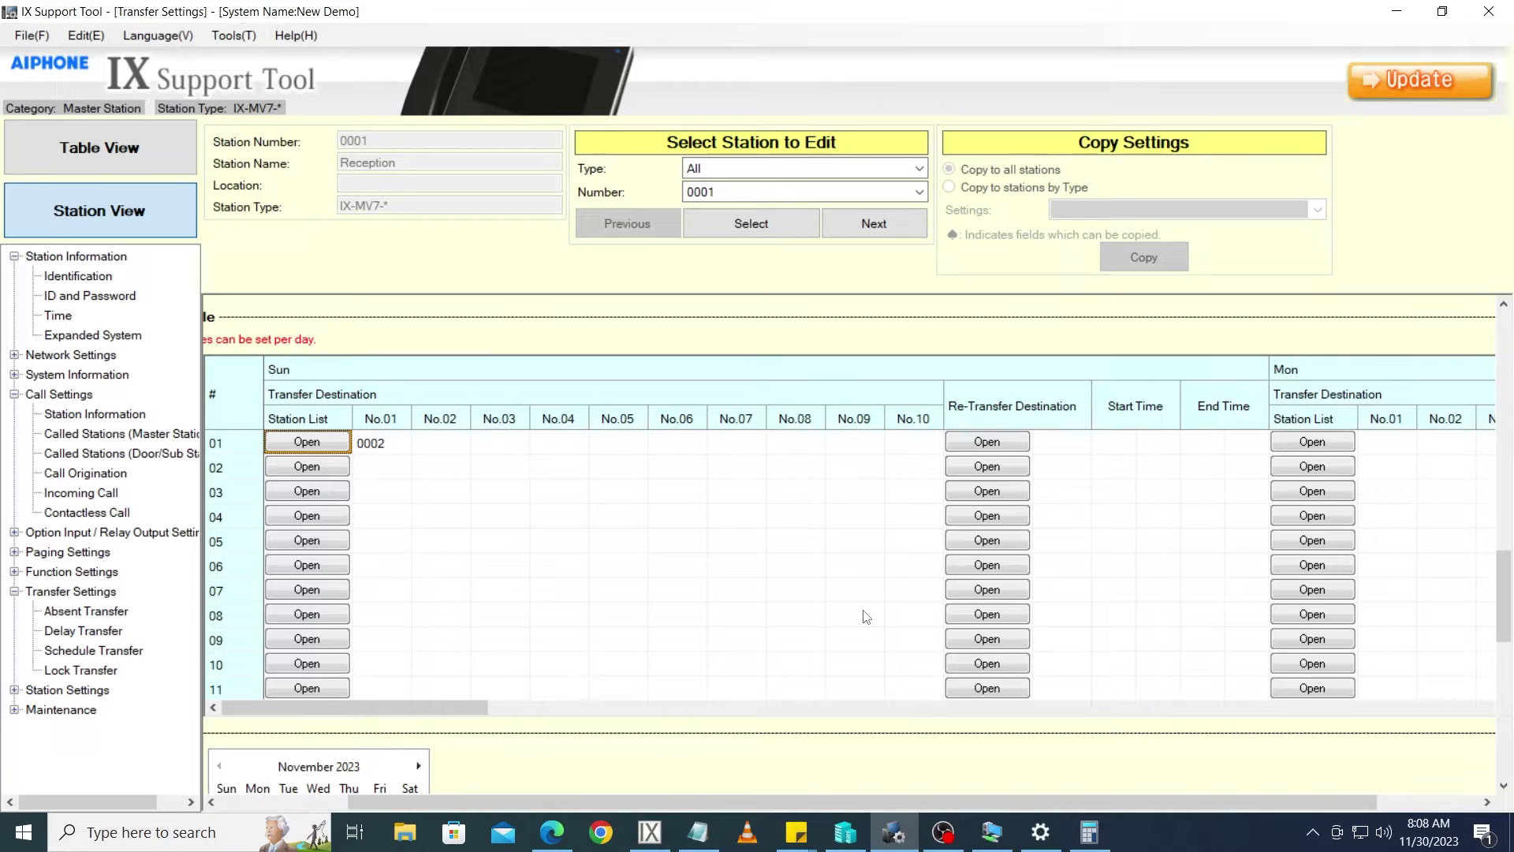
- Set the start time of Sunday schedule 01 to 00:00
click(1126, 444)
click(1128, 445)
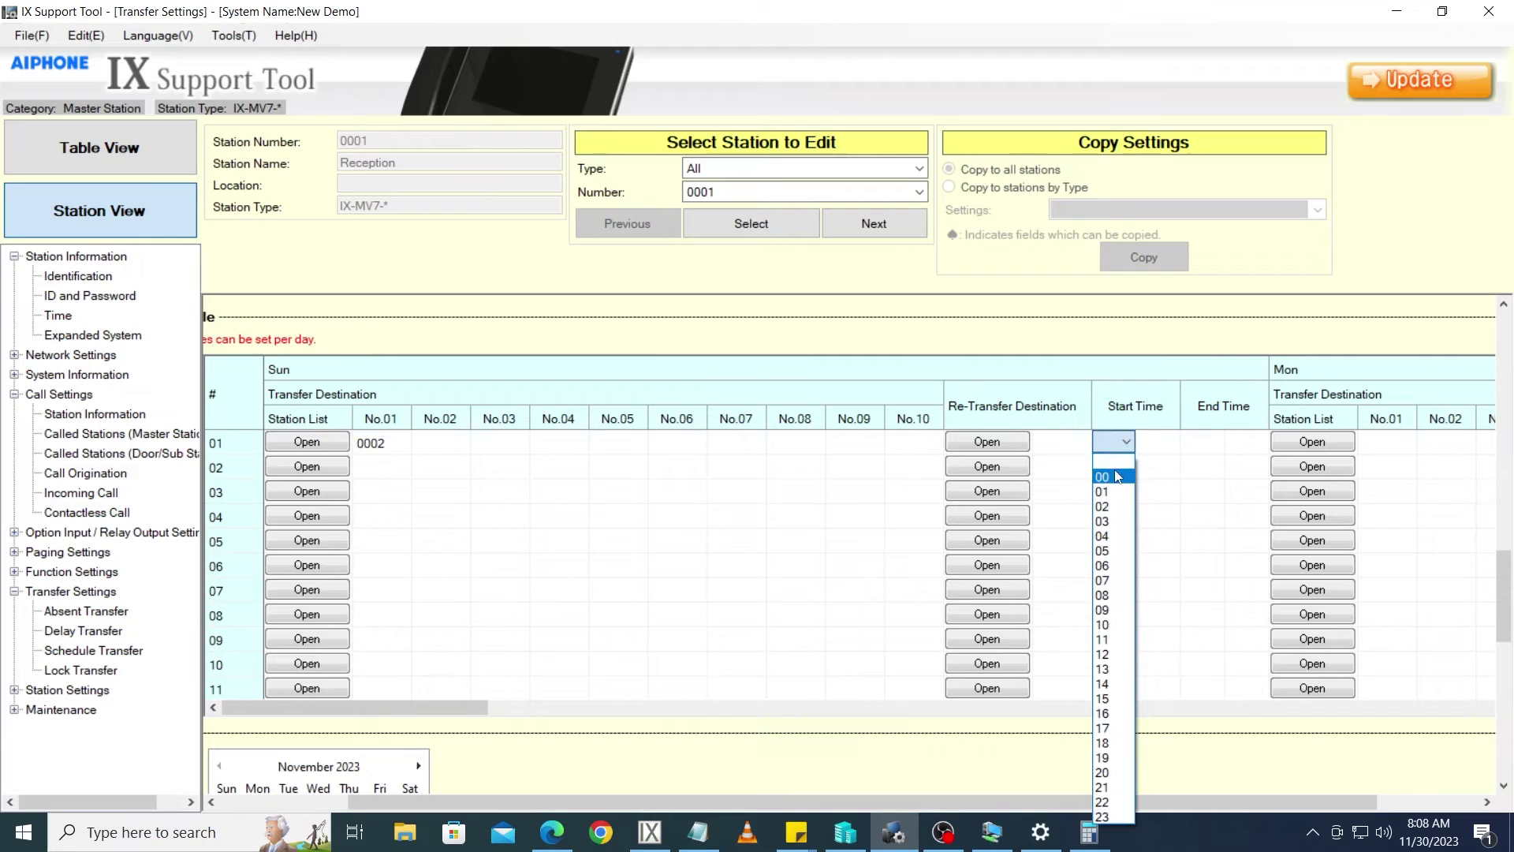
click(1116, 475)
click(1171, 443)
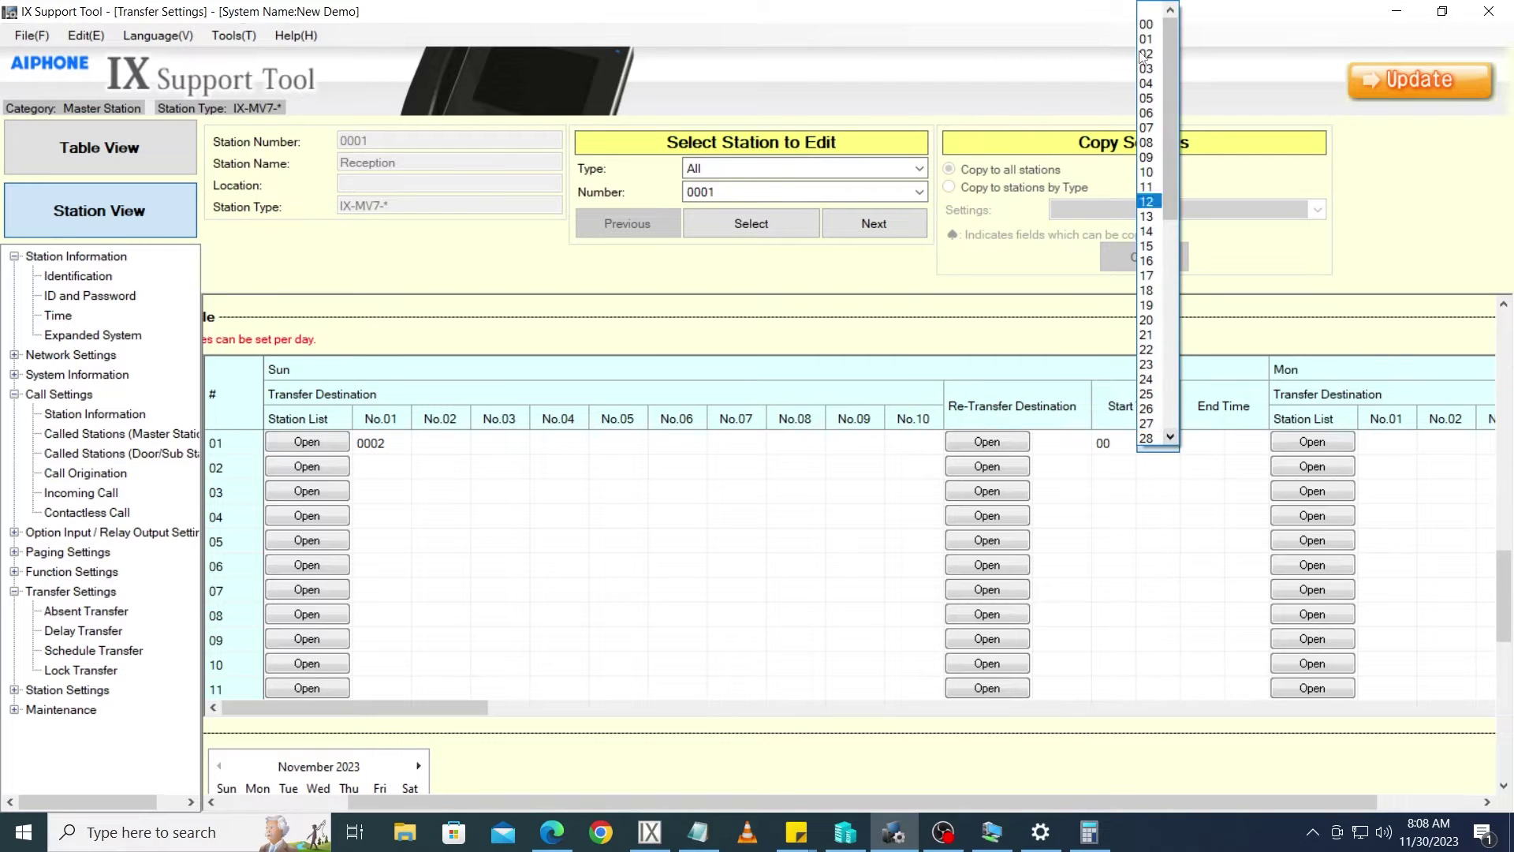
click(1150, 9)
- Set the end time of Sunday schedule 01 to 23:59
click(1209, 442)
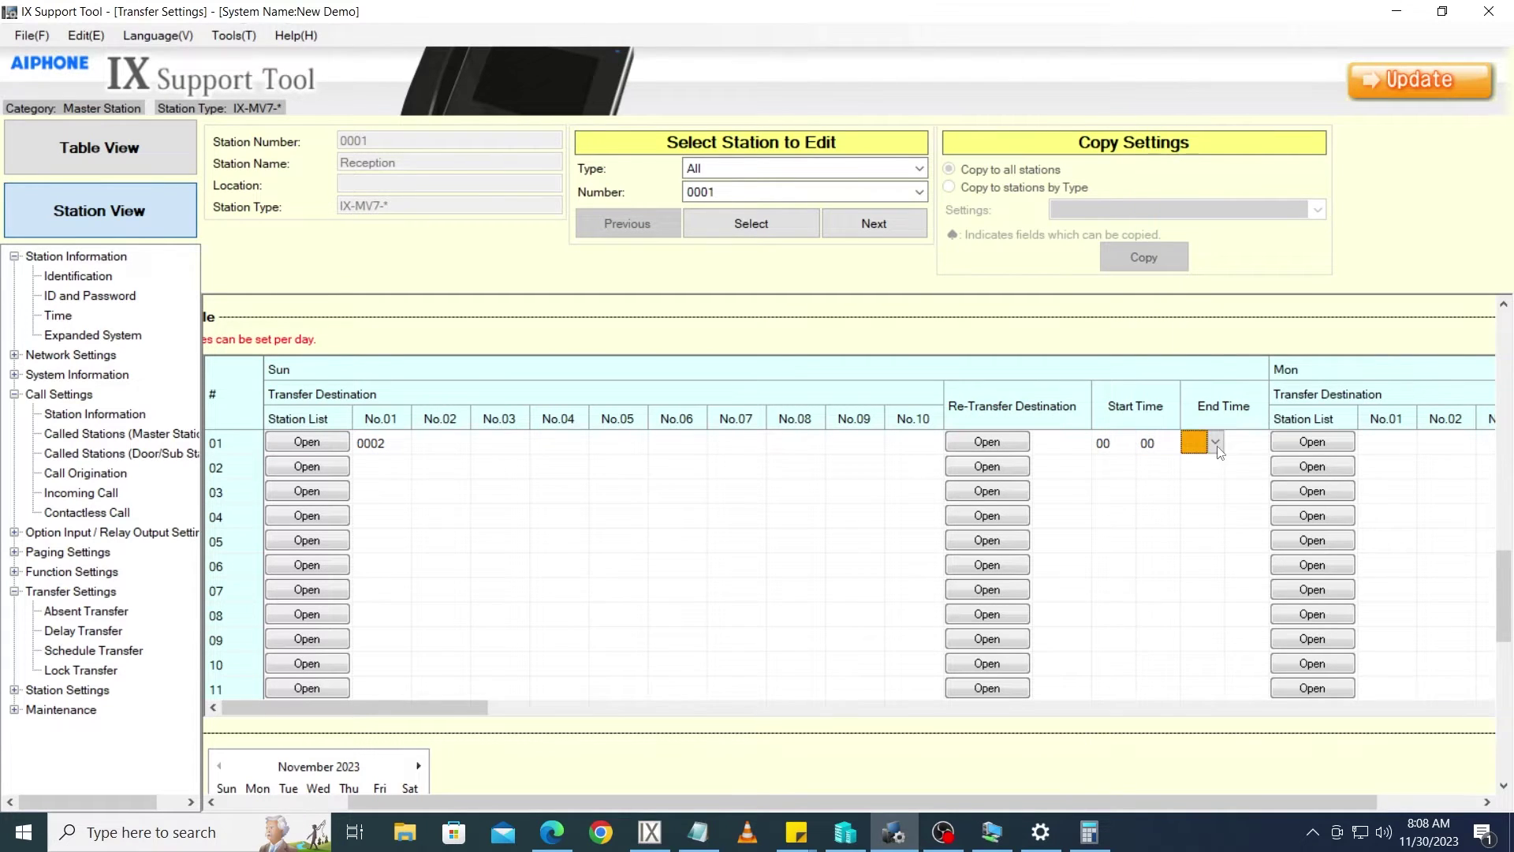
click(1215, 443)
click(1193, 816)
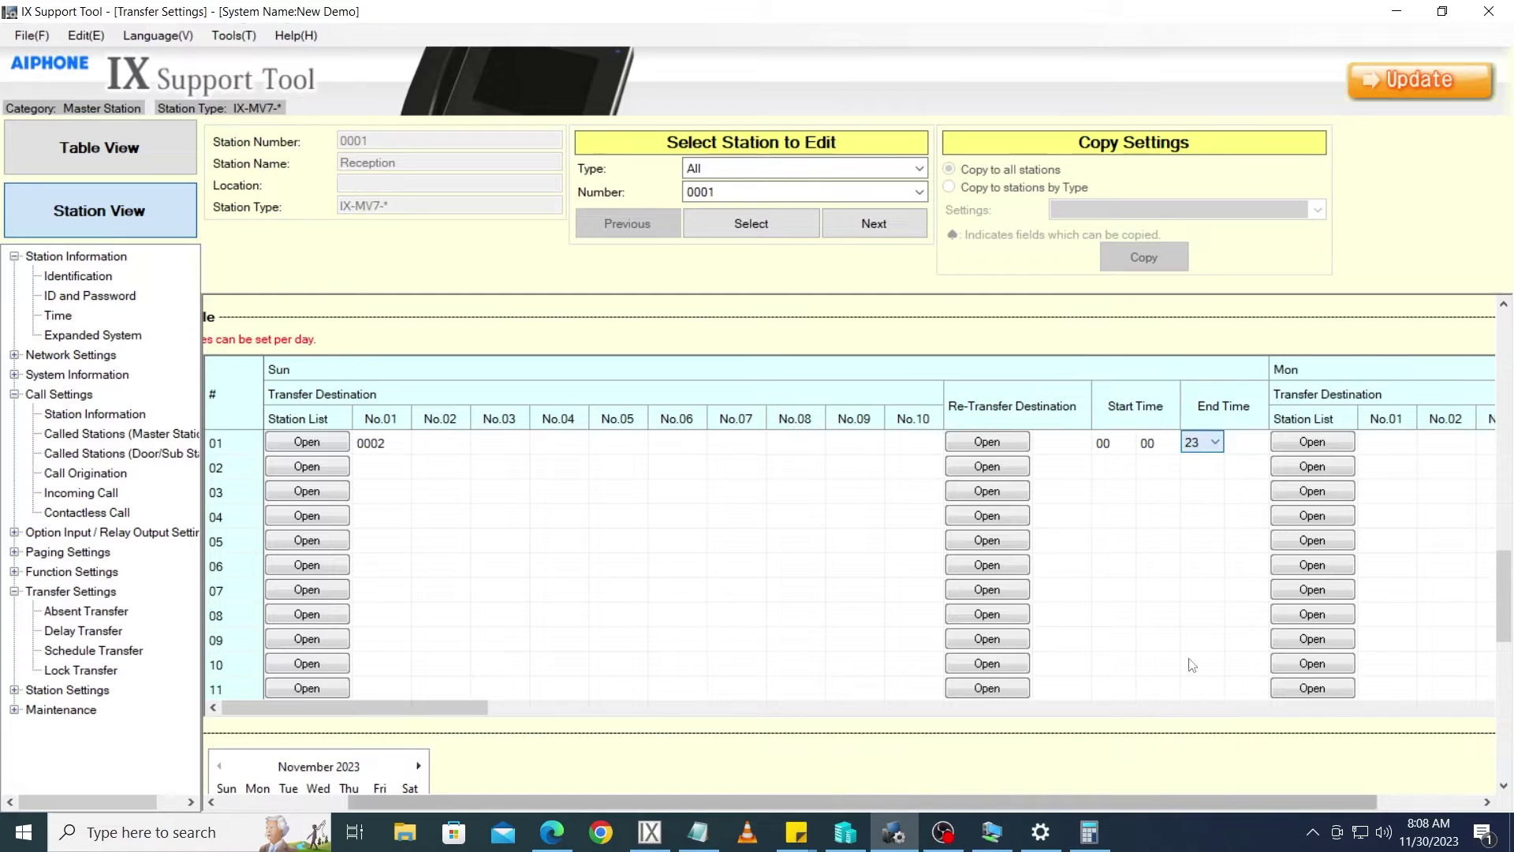
click(1258, 444)
click(1262, 443)
click(1261, 423)
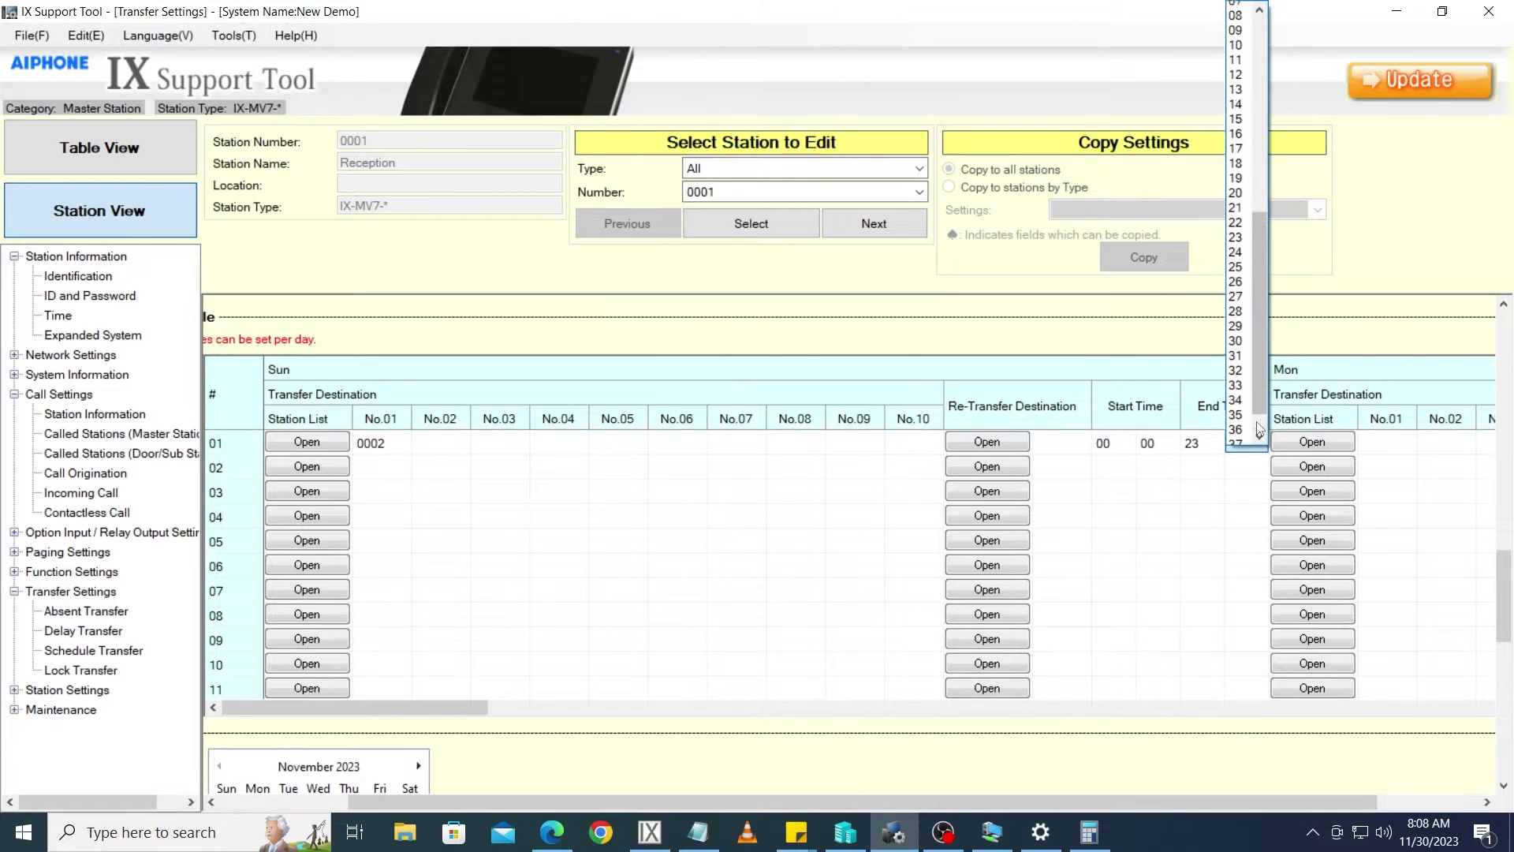
click(1238, 440)
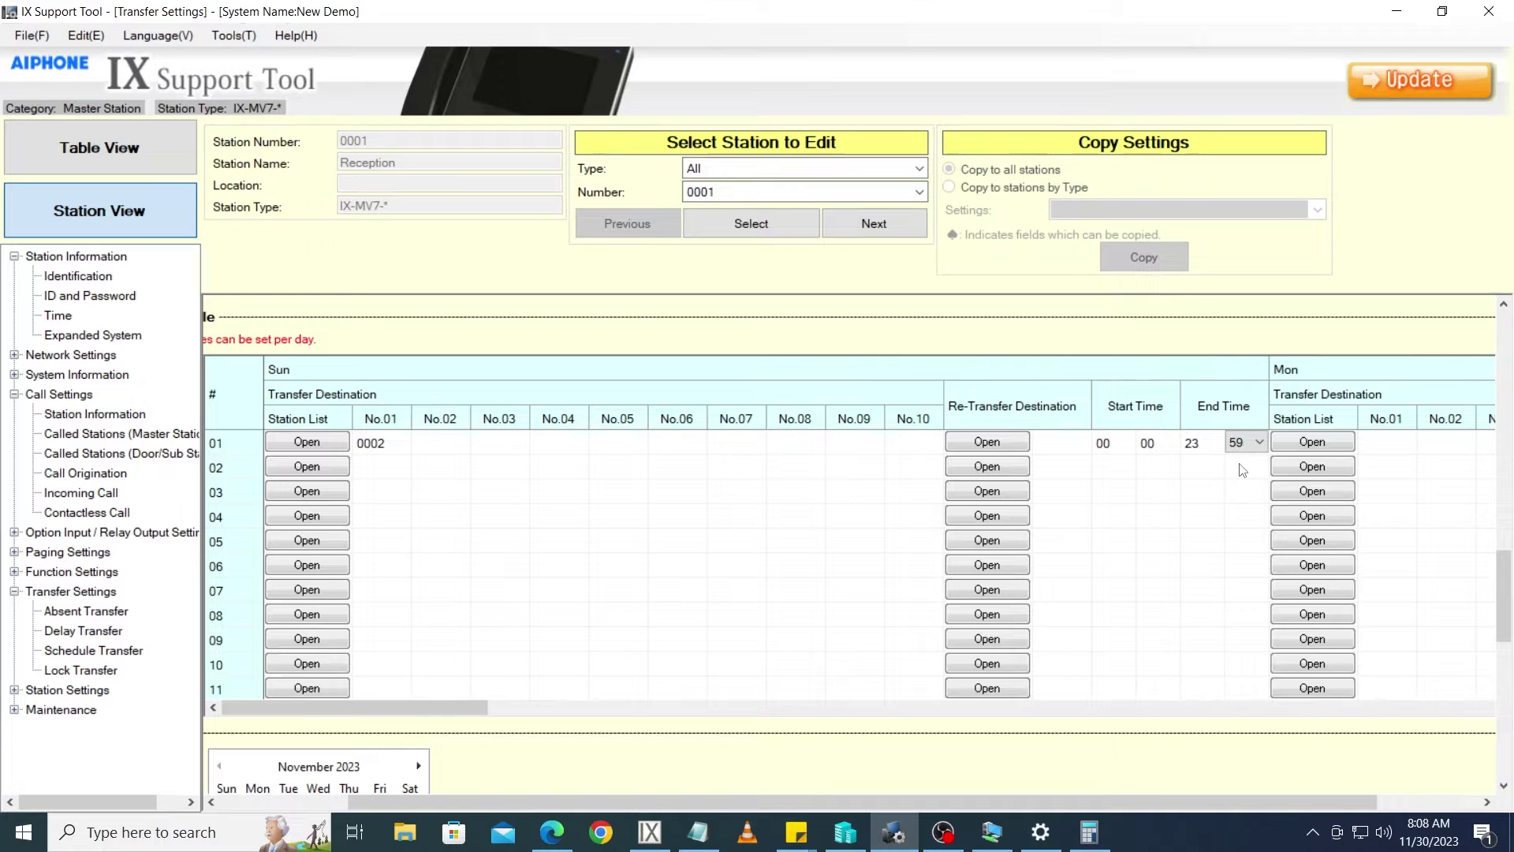
- Assign Guard (0002) as the transfer destination of Monday schedule 01
drag(422, 712, 612, 727)
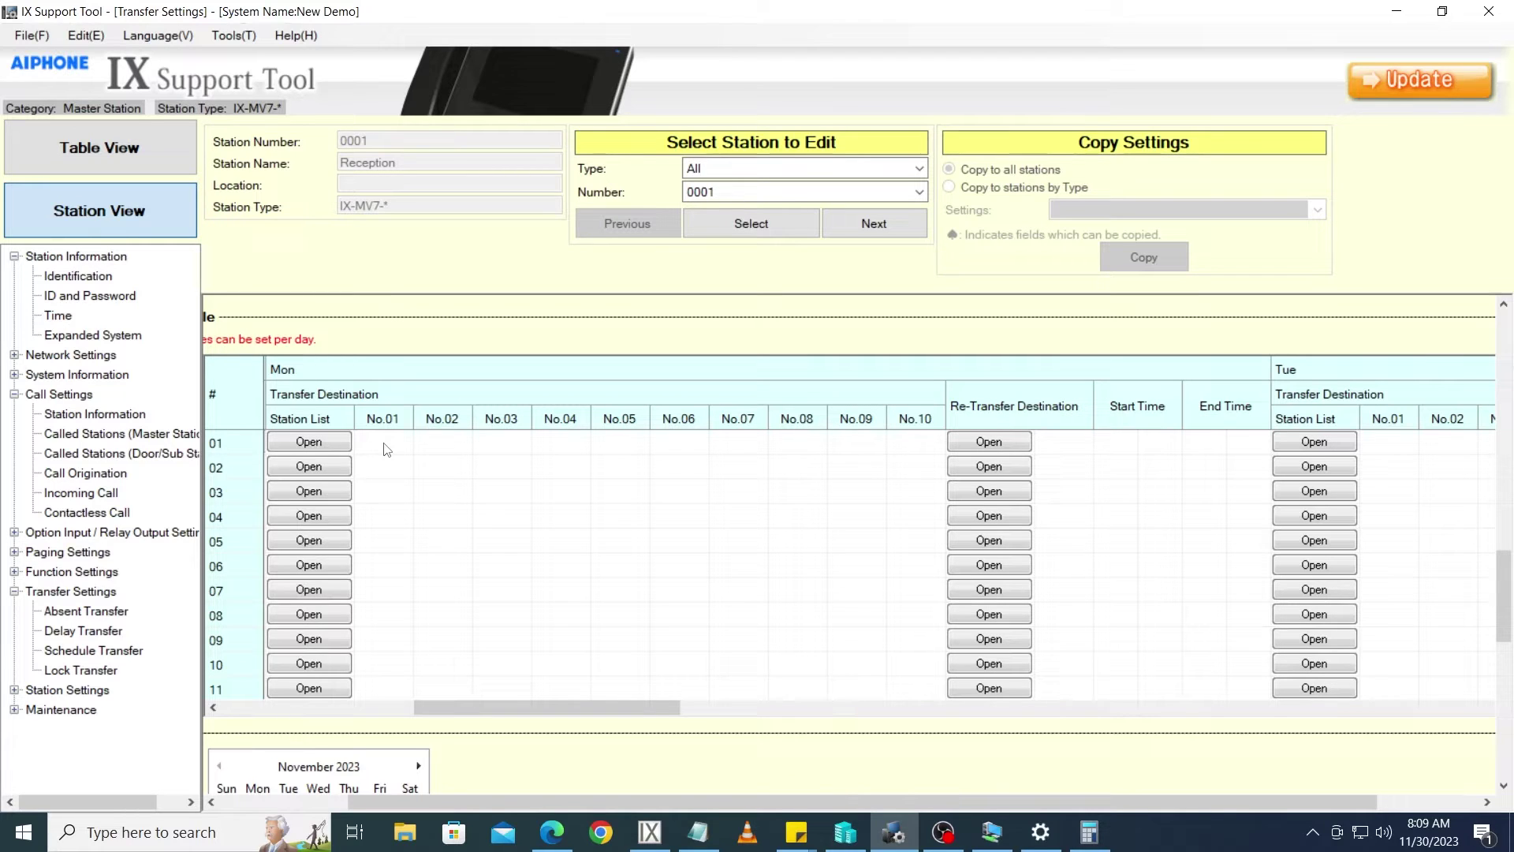
click(340, 444)
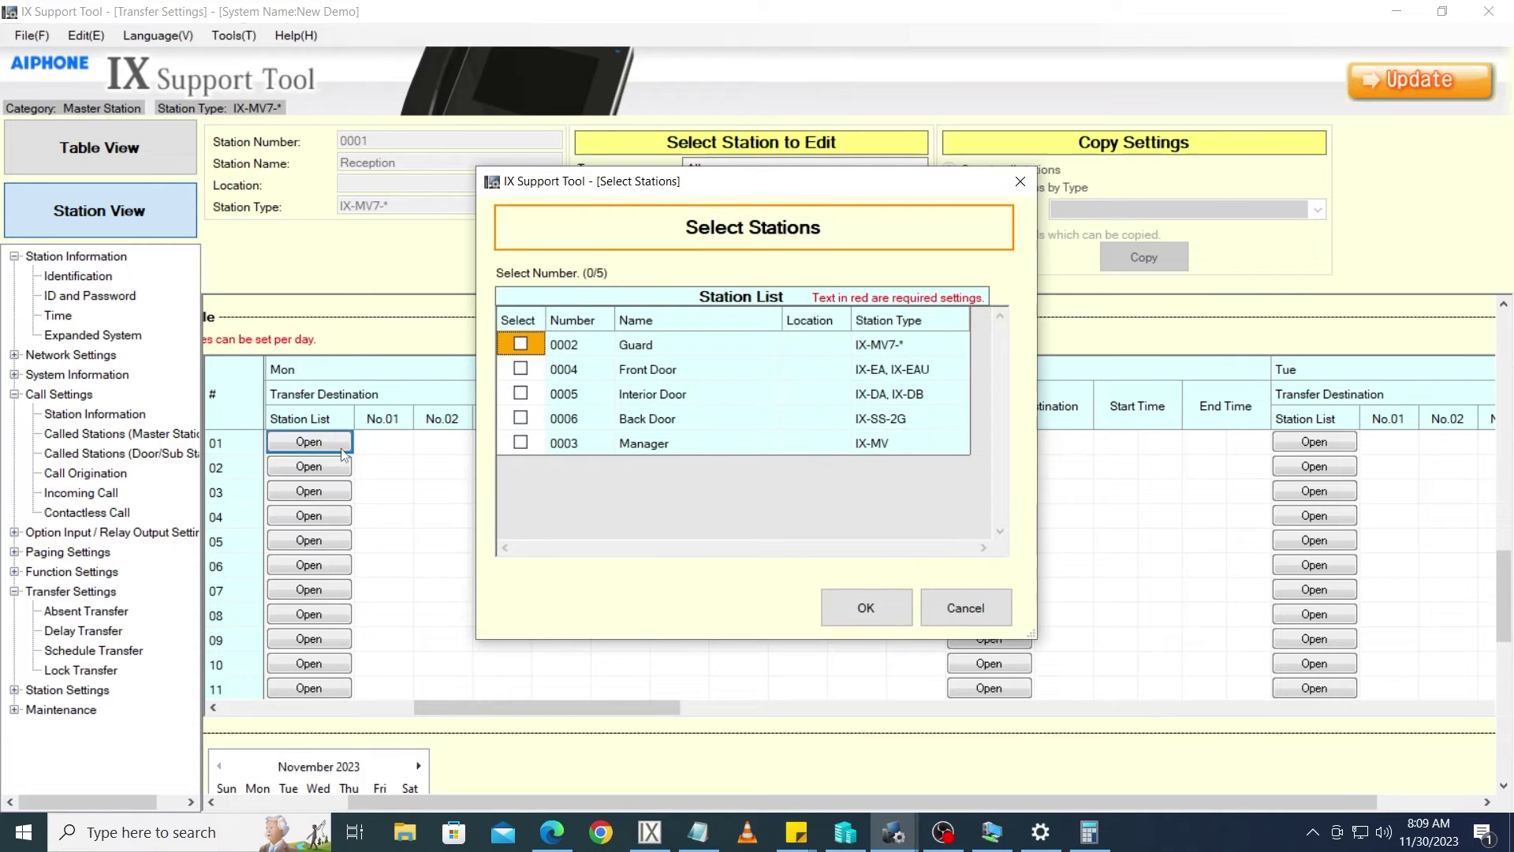
click(520, 344)
click(847, 616)
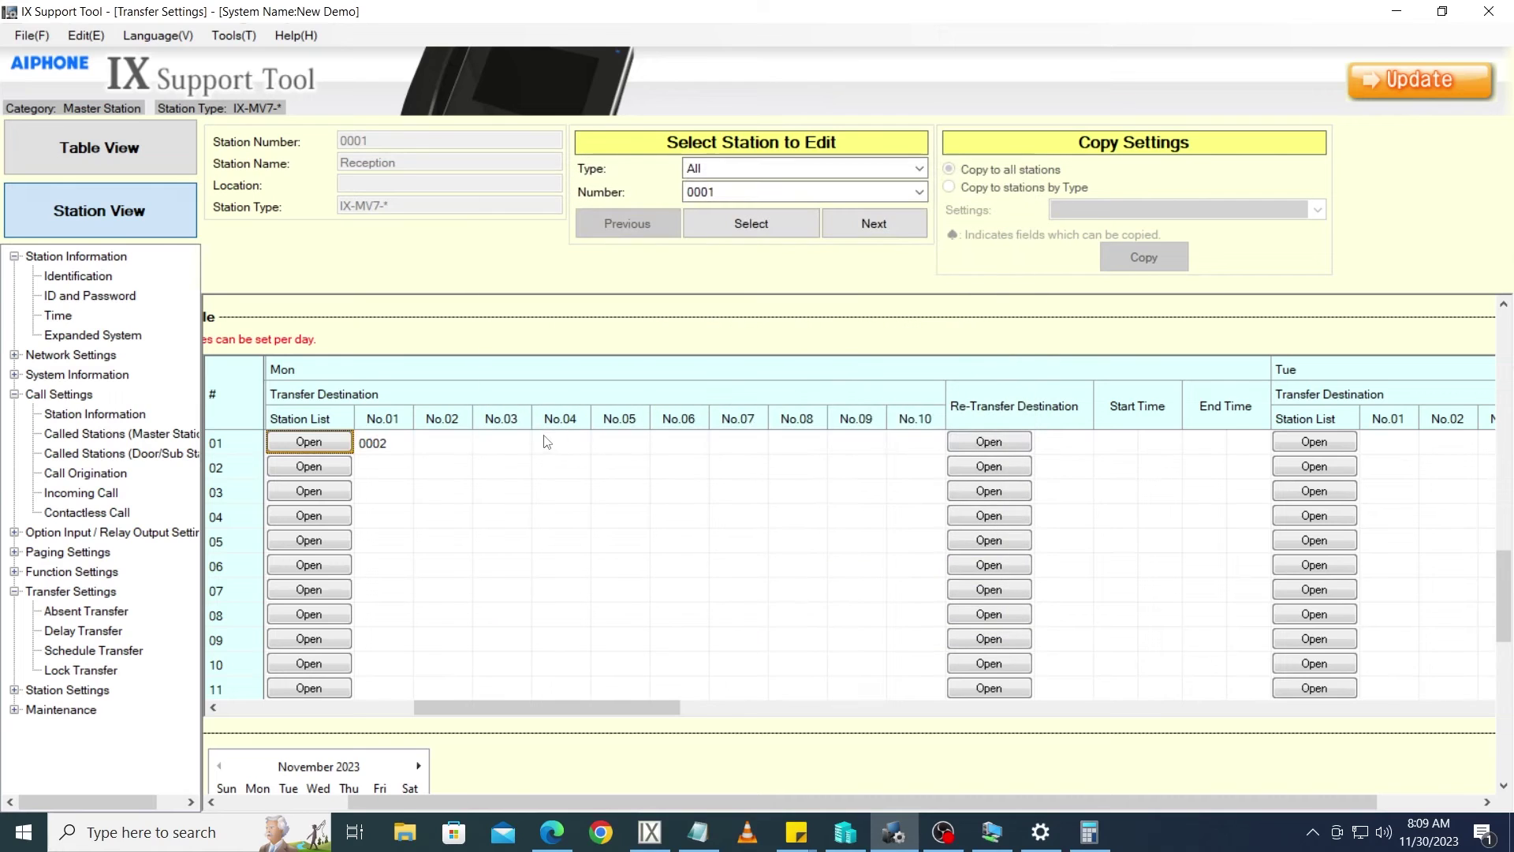
- Set the start time of Monday schedule 01 to 00:00
click(1131, 448)
click(1133, 451)
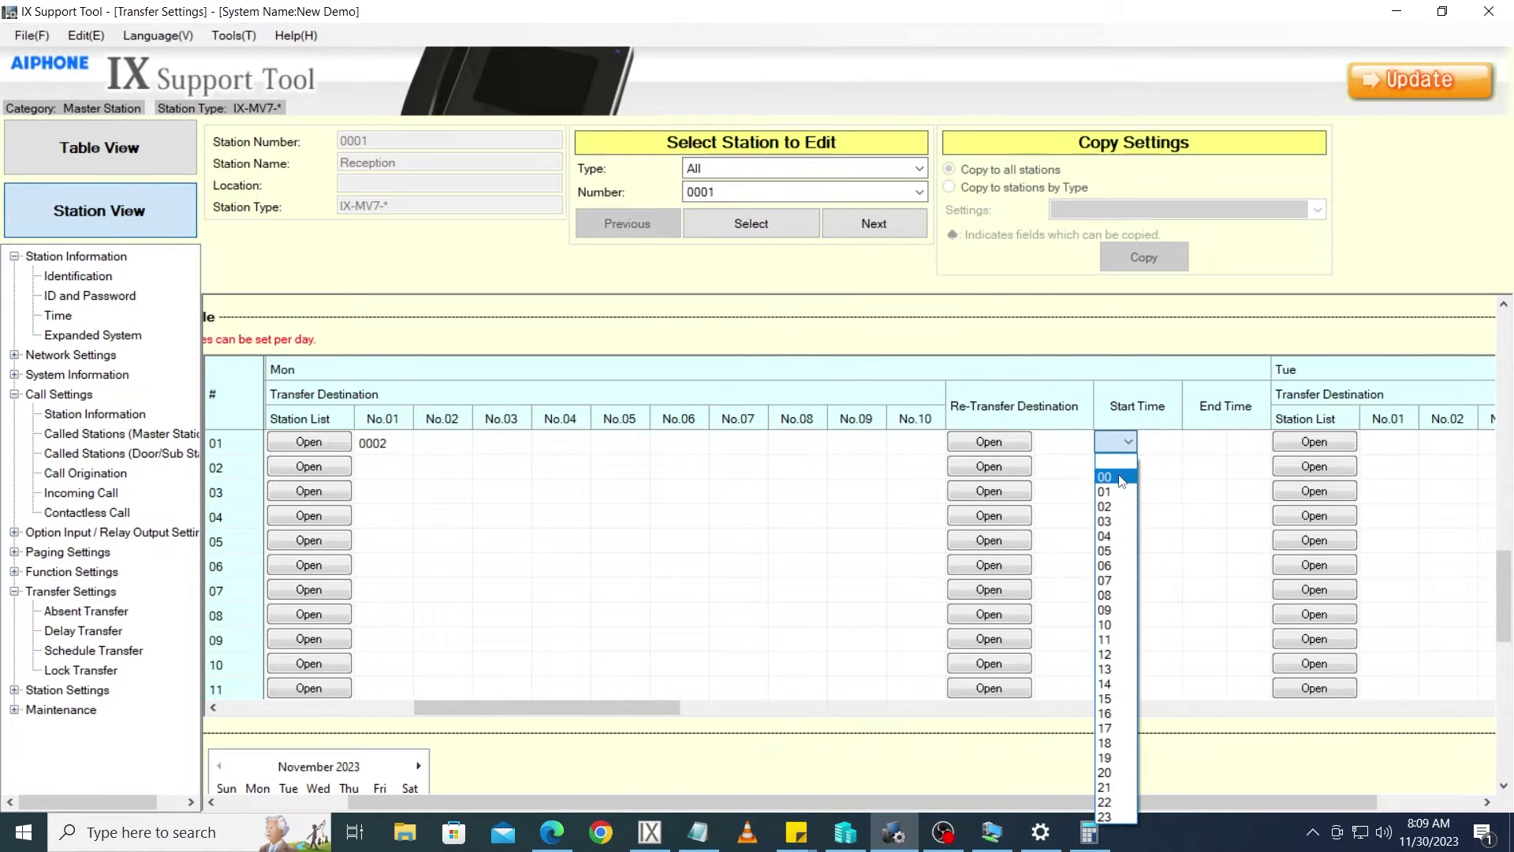
click(1112, 466)
click(1177, 446)
click(1177, 444)
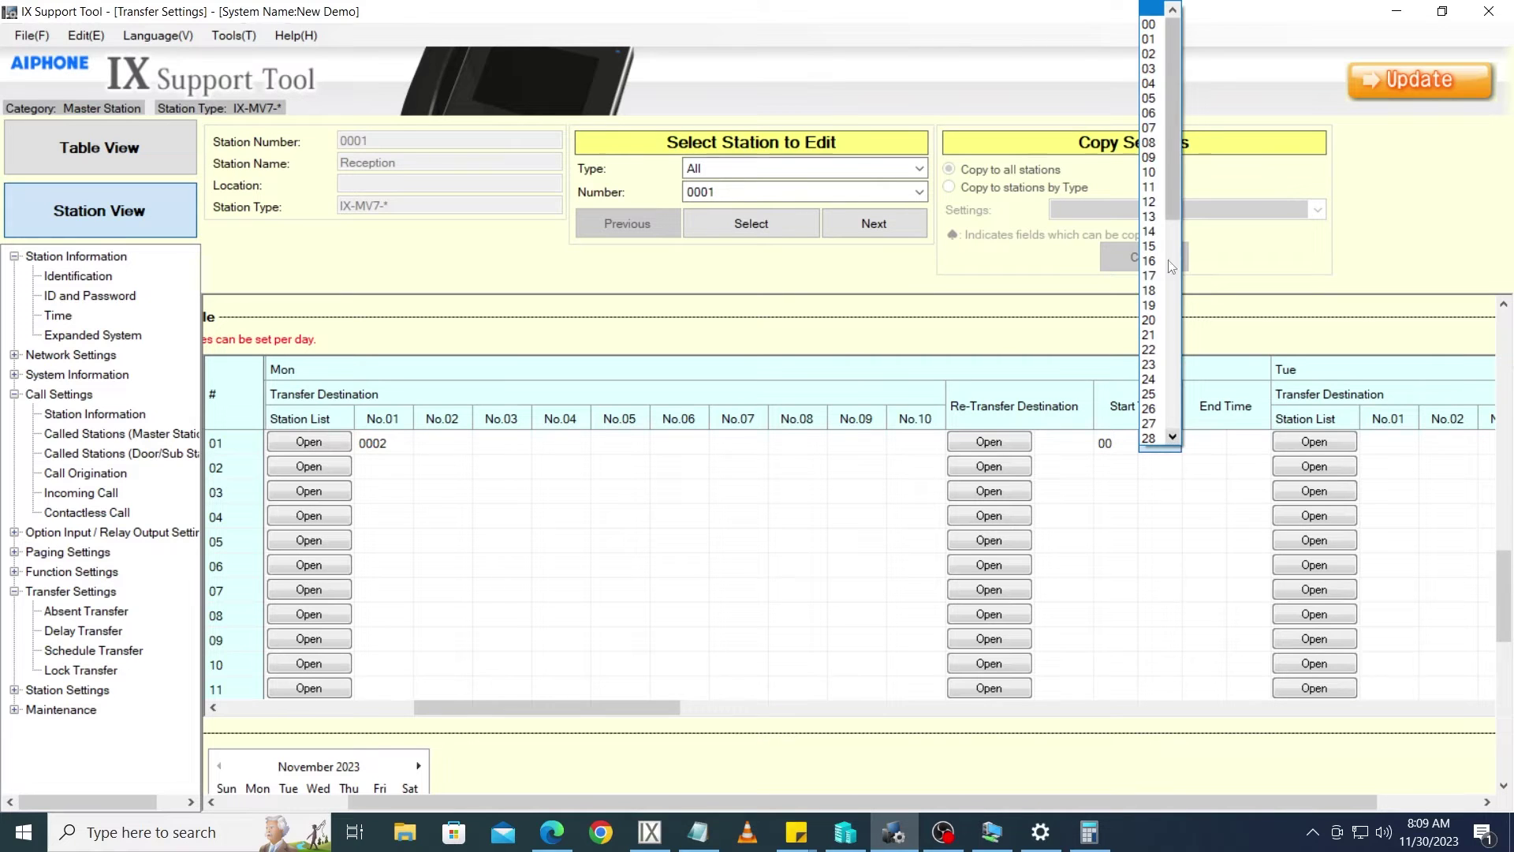
click(1148, 28)
- Set the end time of Monday schedule 01 to 08:59
click(1215, 445)
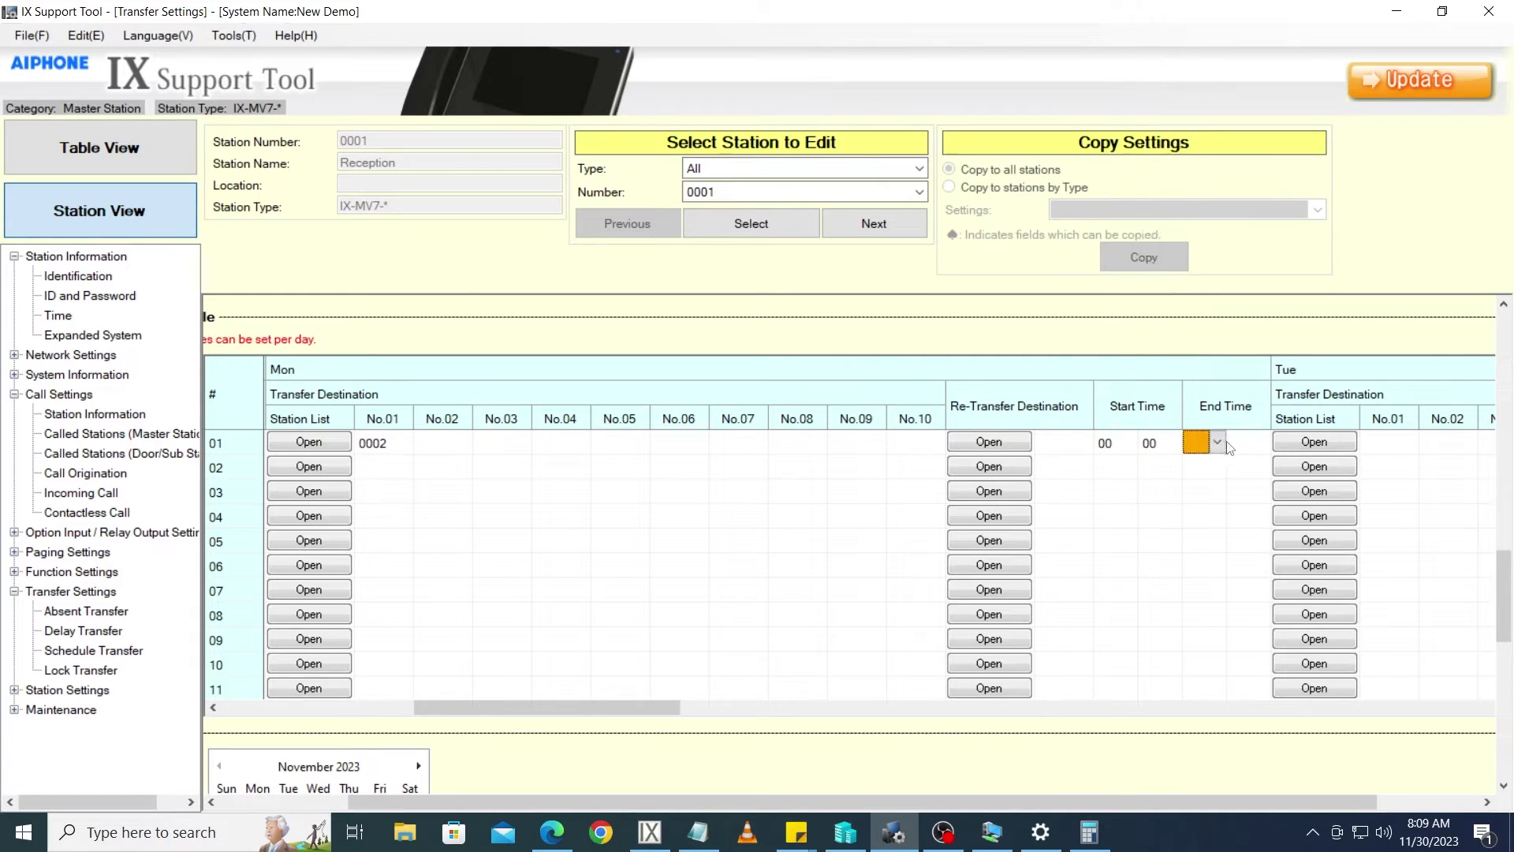
click(1219, 444)
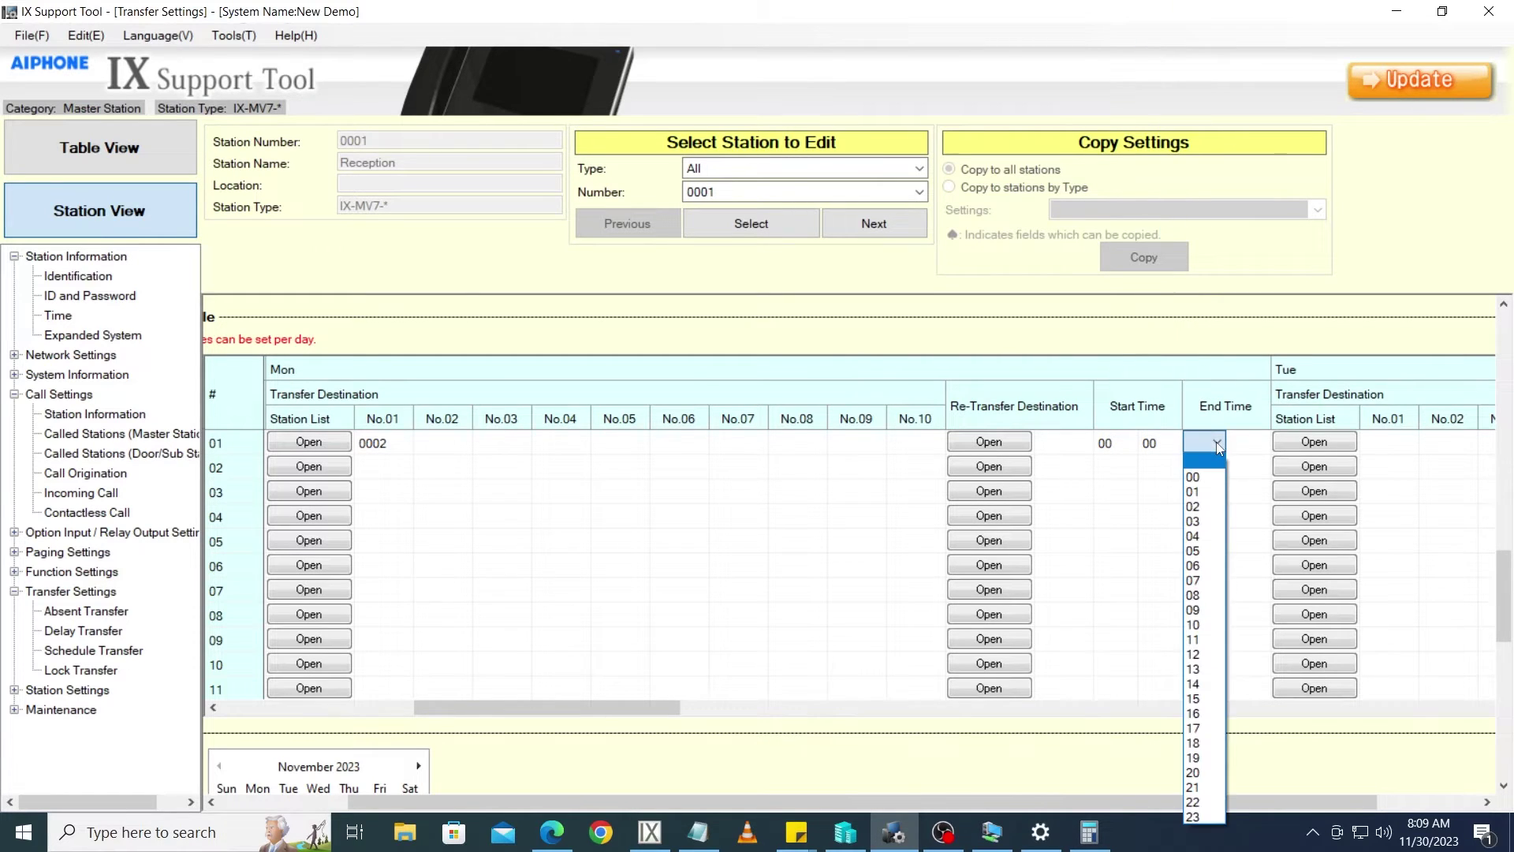
click(1194, 595)
click(1245, 444)
click(1259, 444)
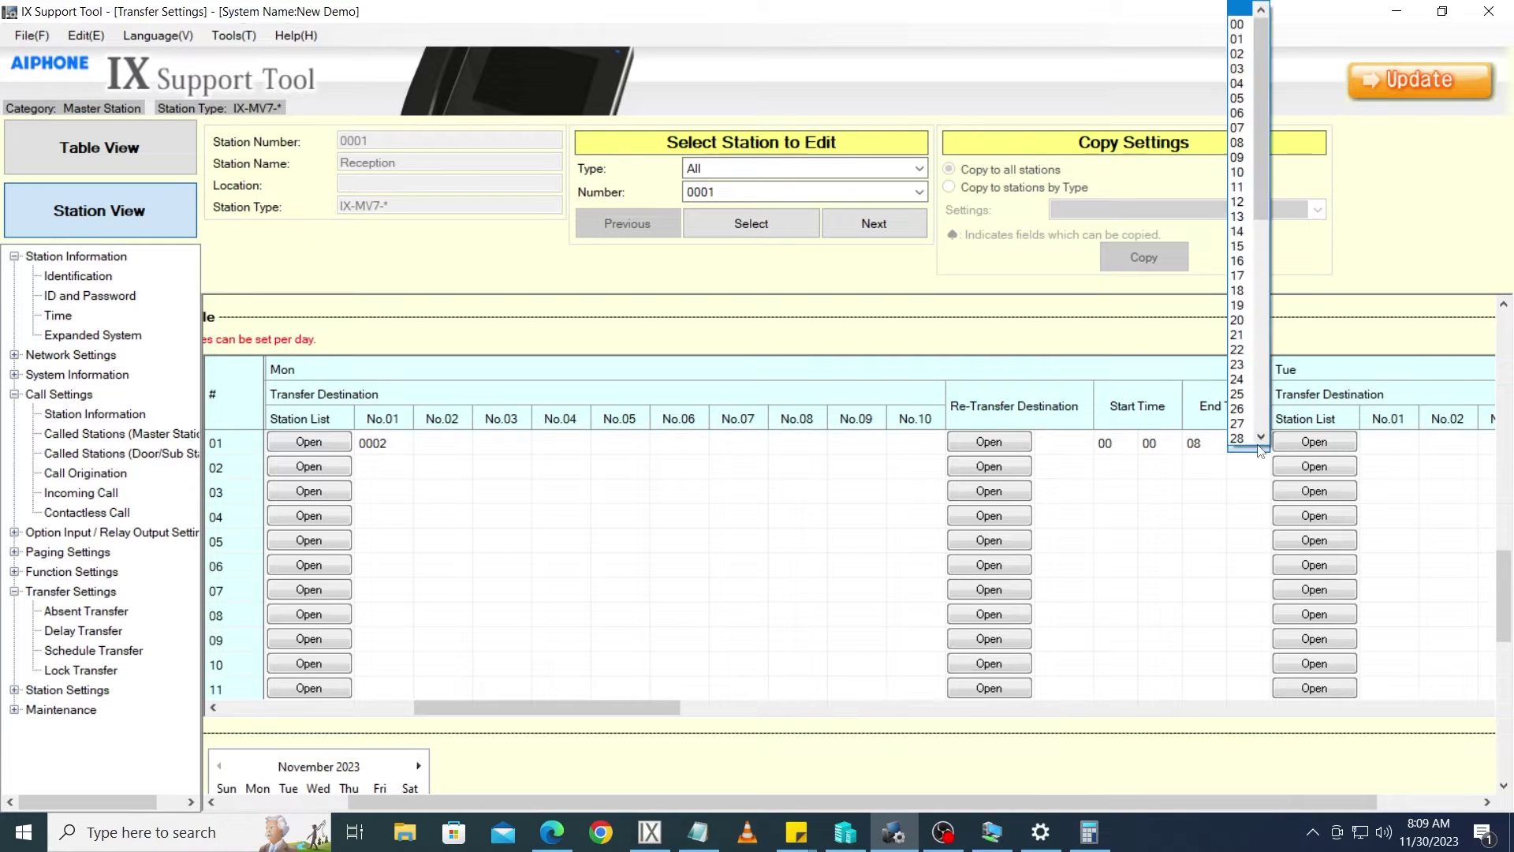
click(1262, 435)
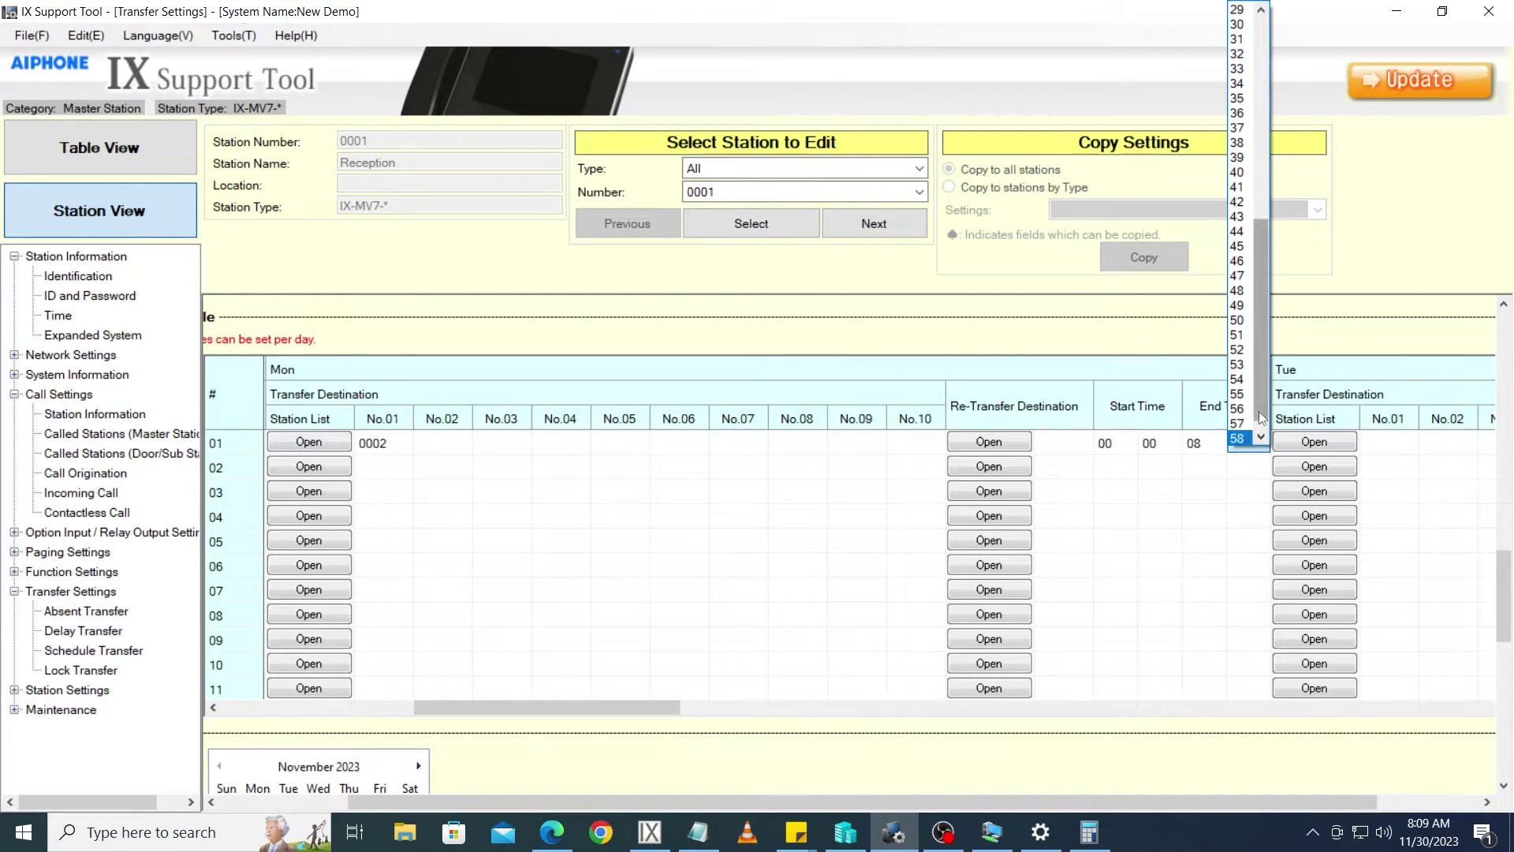
click(1262, 435)
click(1242, 442)
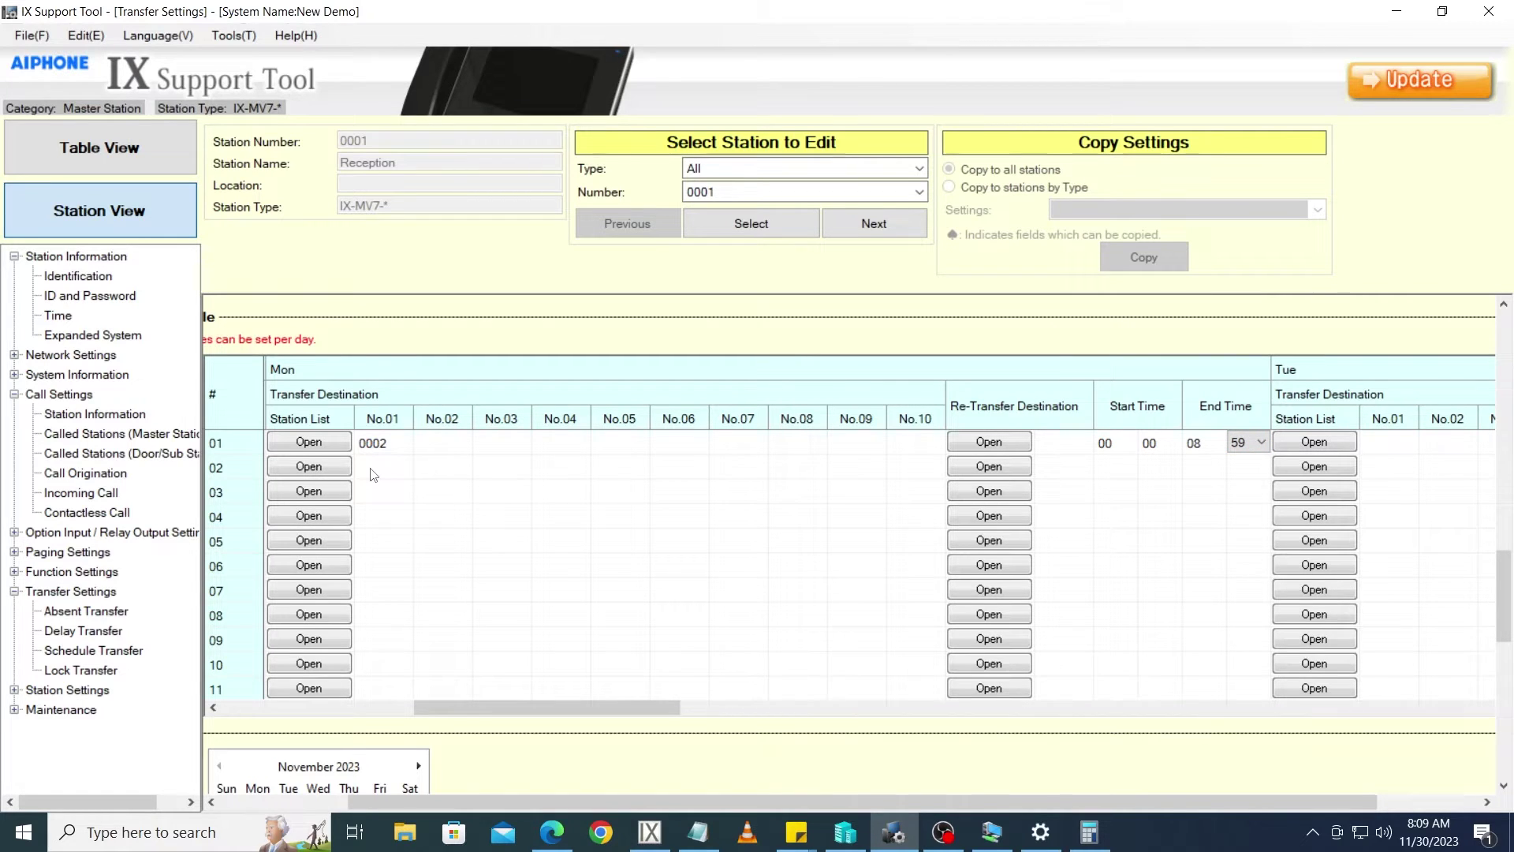
- Assign Manager (0003) as the transfer destination of Monday schedule 02
click(343, 467)
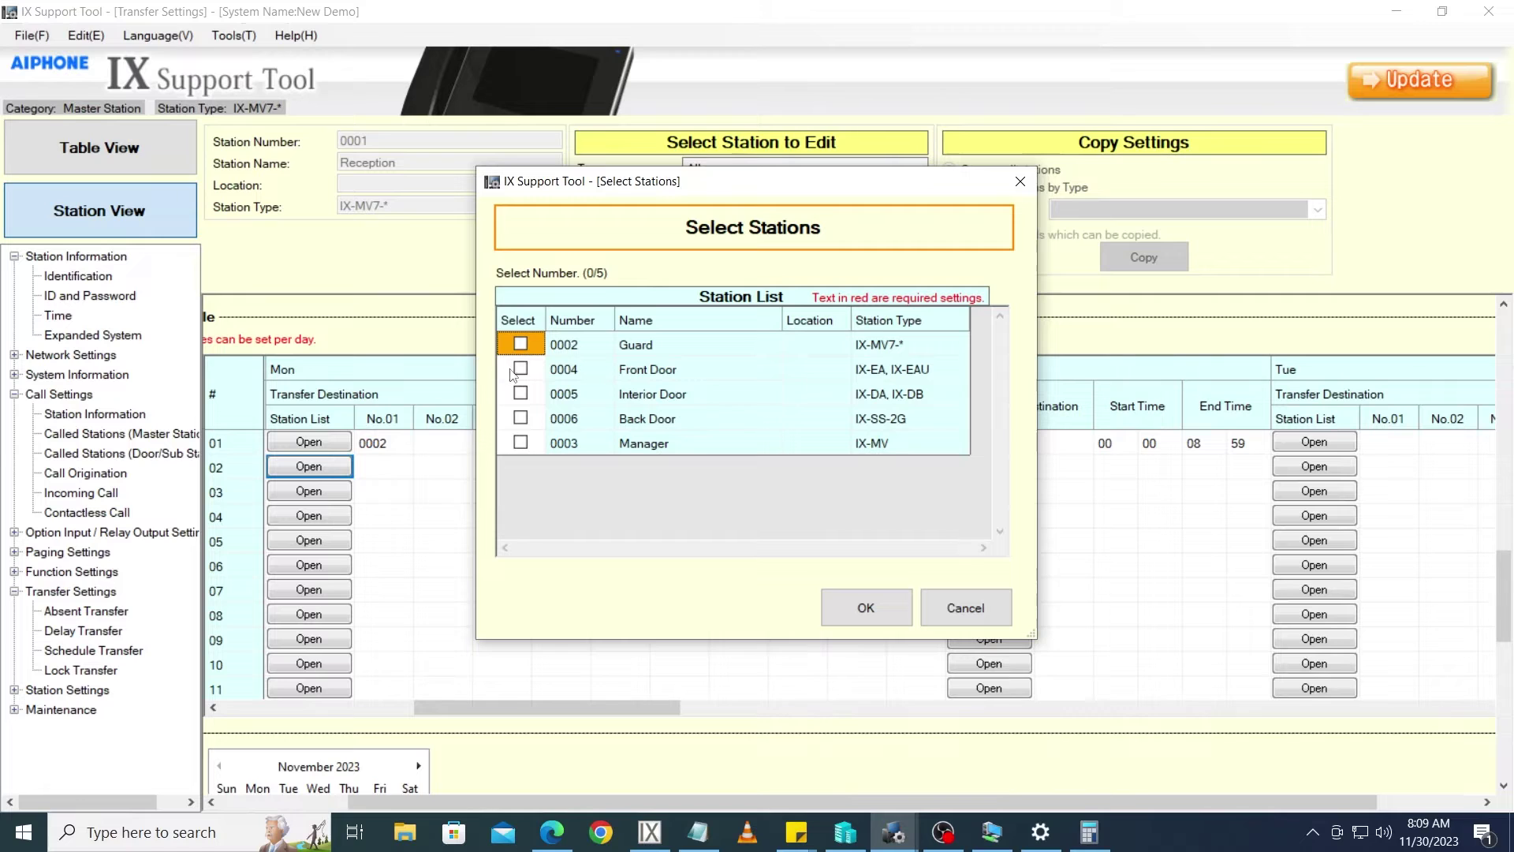
click(520, 443)
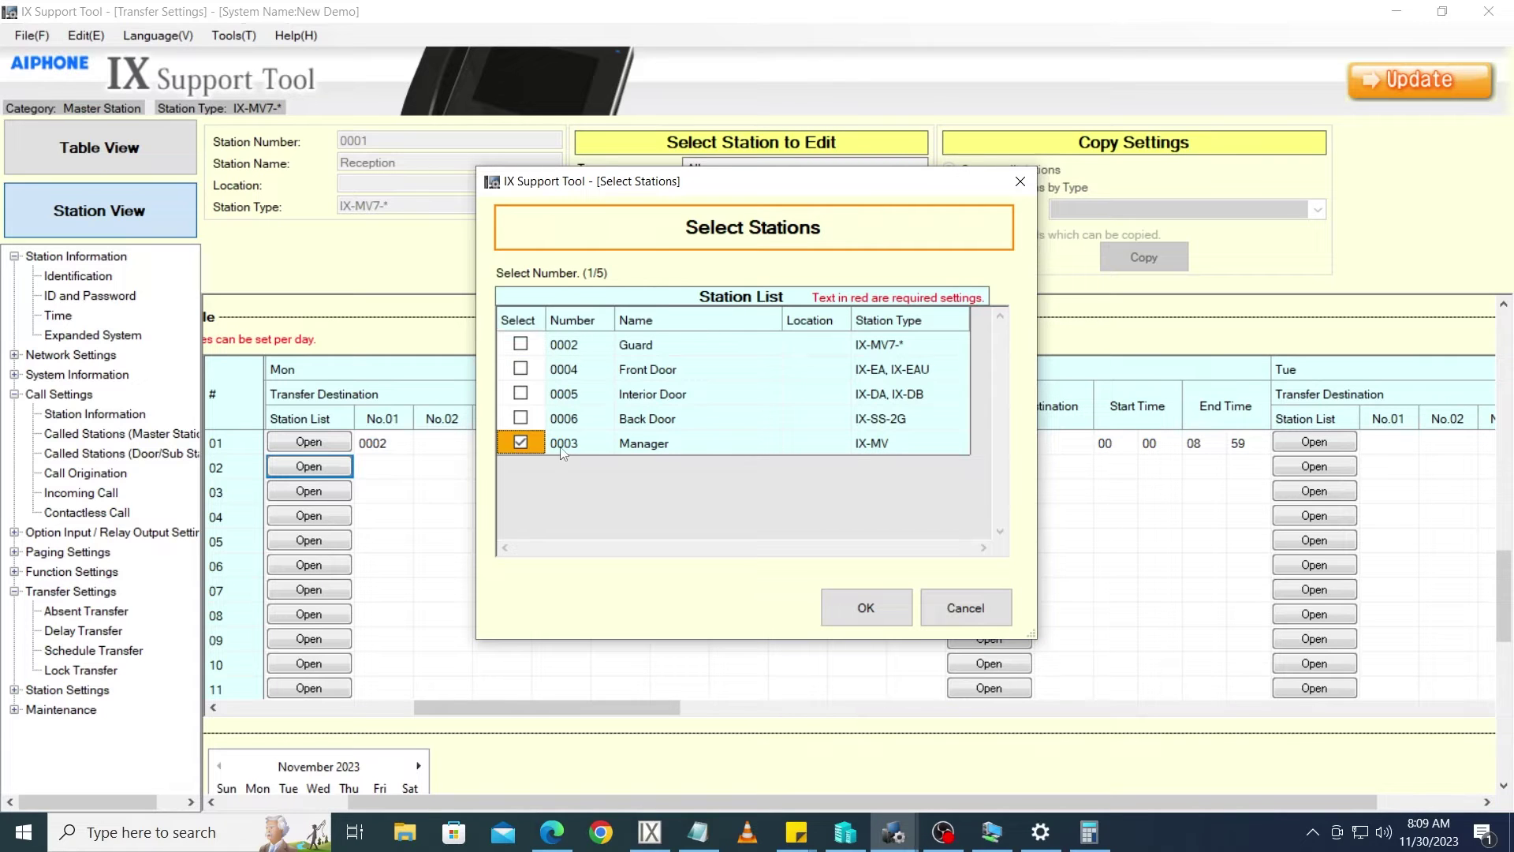
click(861, 605)
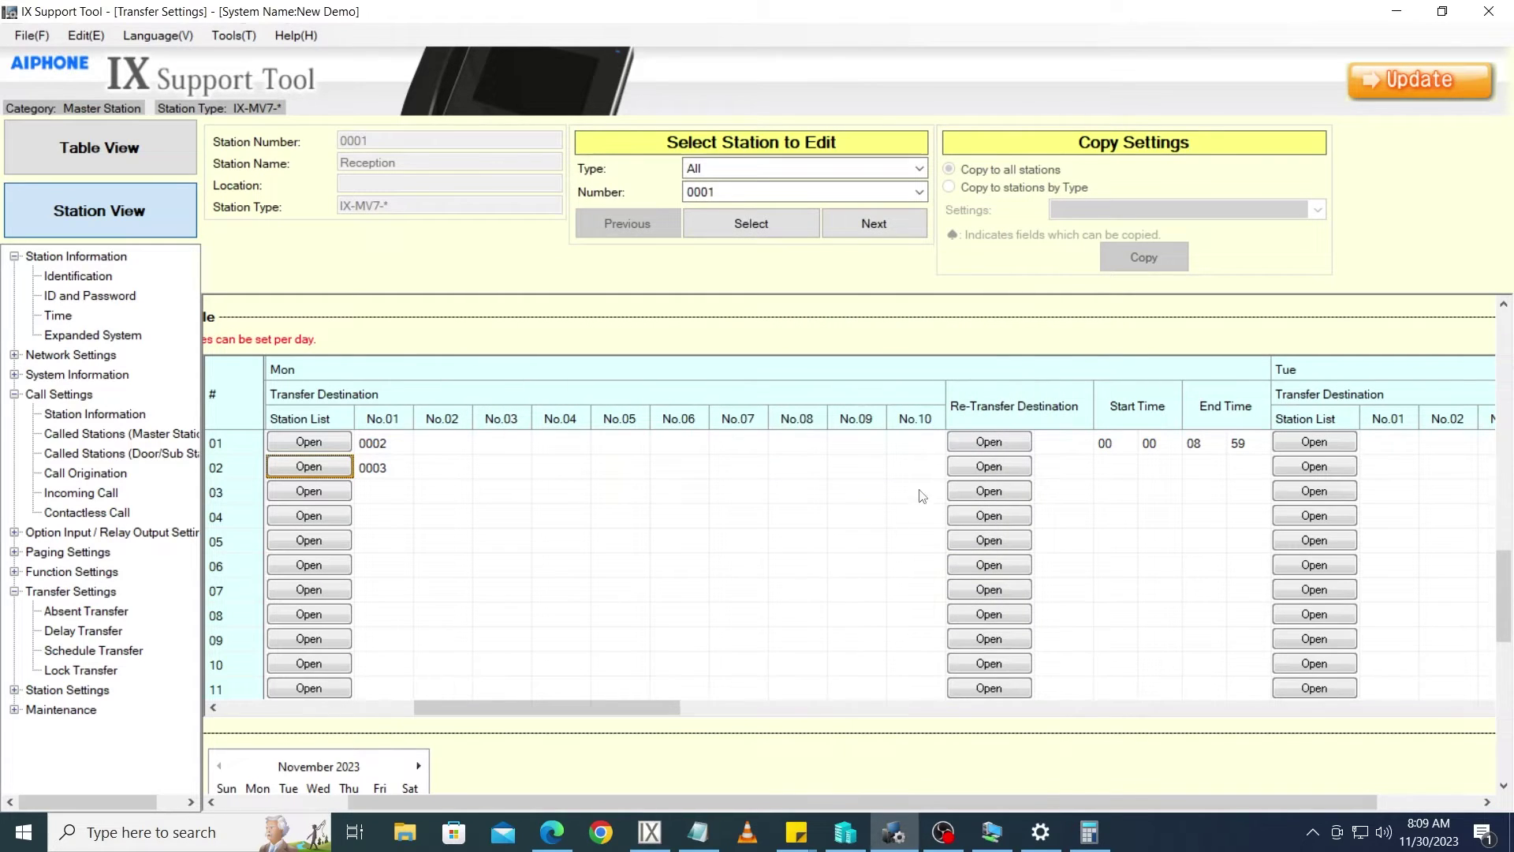
- Set the start time of Monday schedule 02 to 17:01
click(1113, 467)
click(1130, 469)
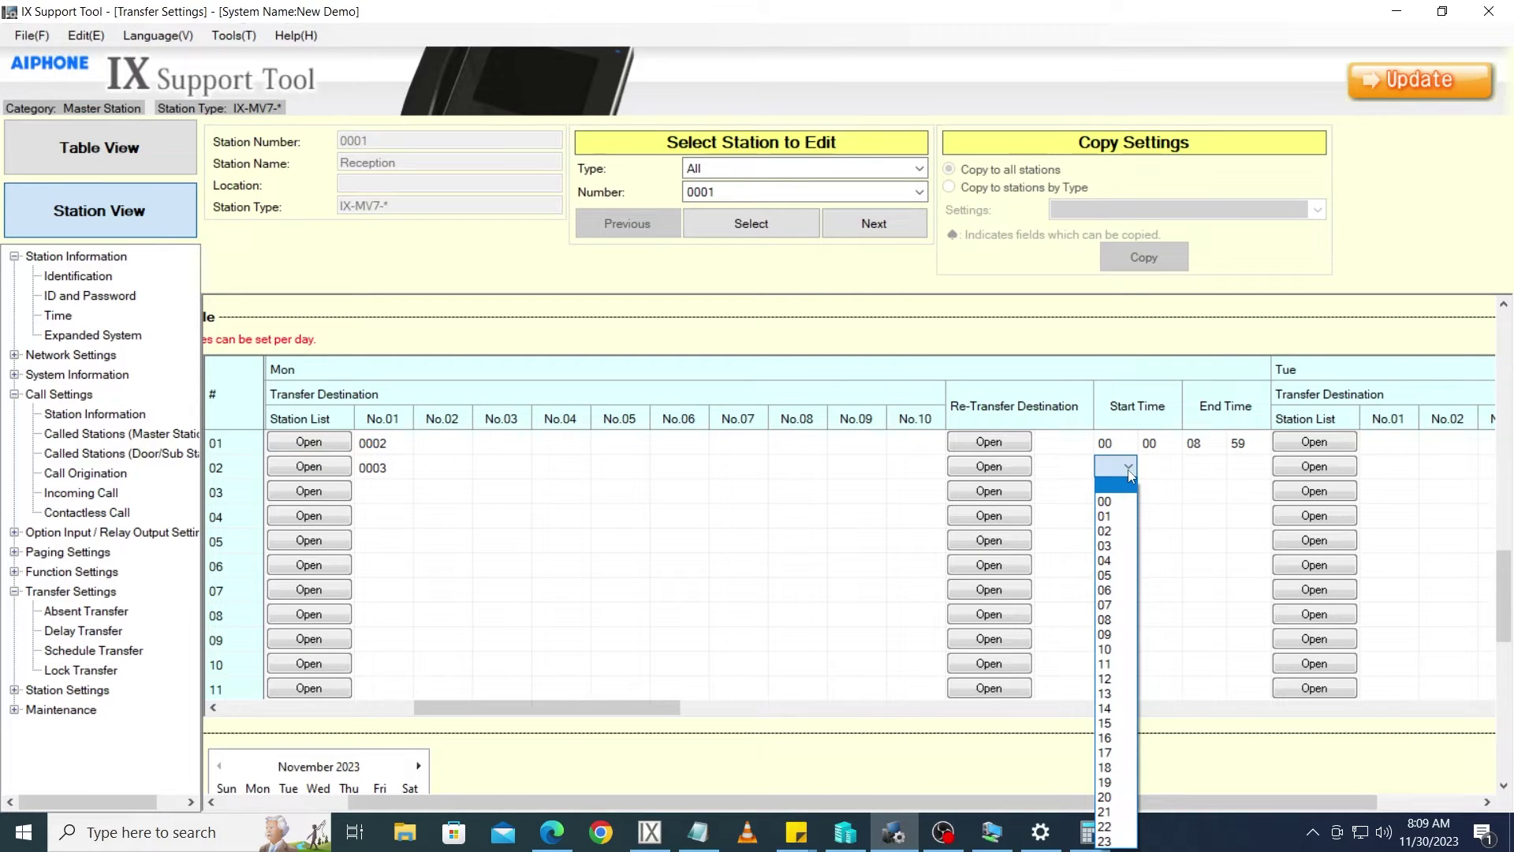
click(1107, 753)
click(1160, 468)
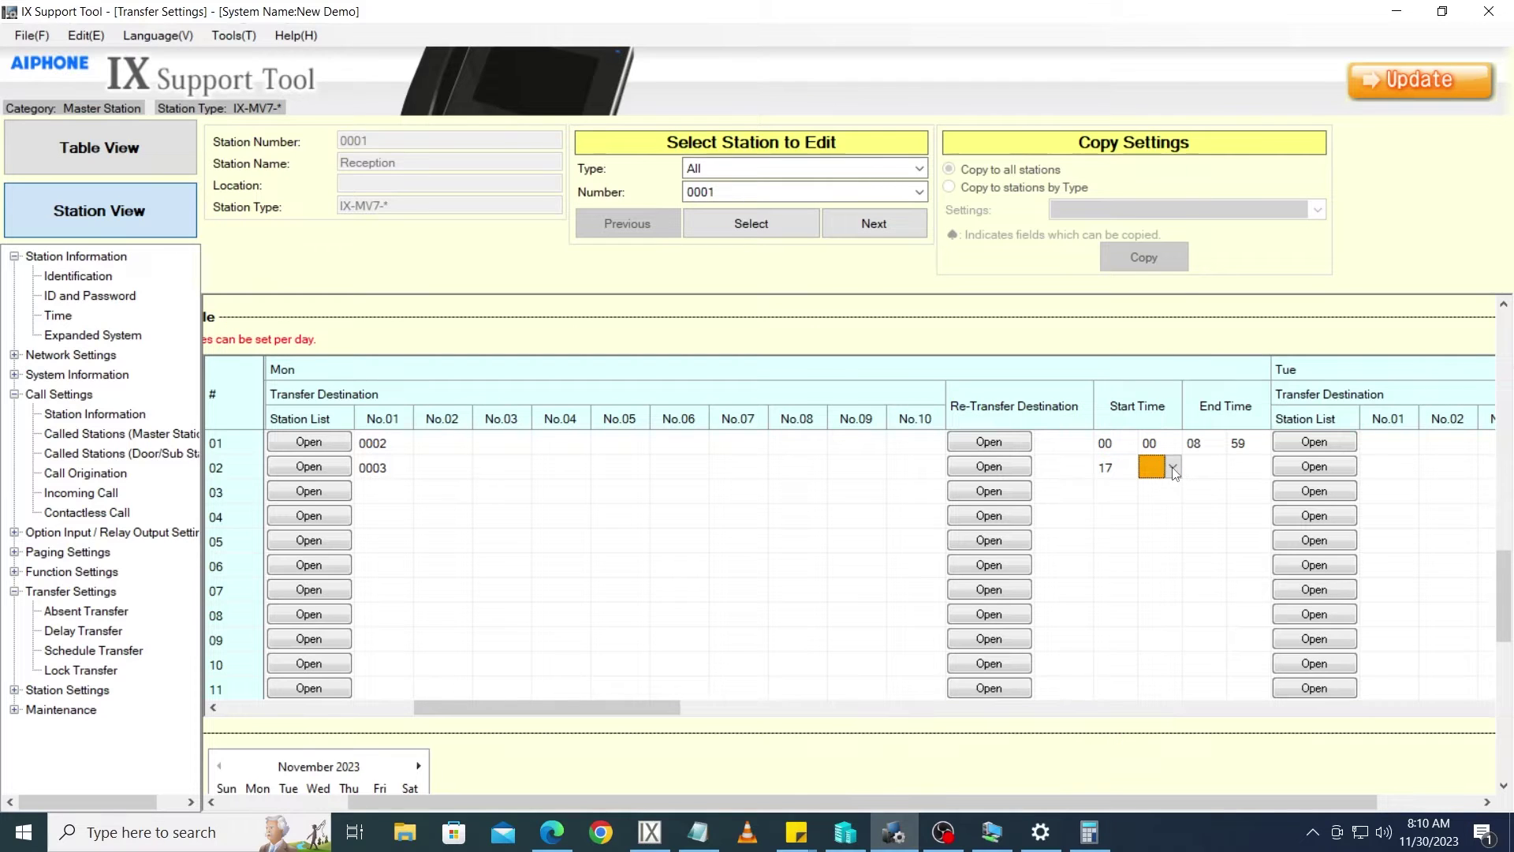
click(1173, 469)
click(1153, 51)
- Set the end time of Monday schedule 02 to 20:00
click(1215, 470)
click(1219, 469)
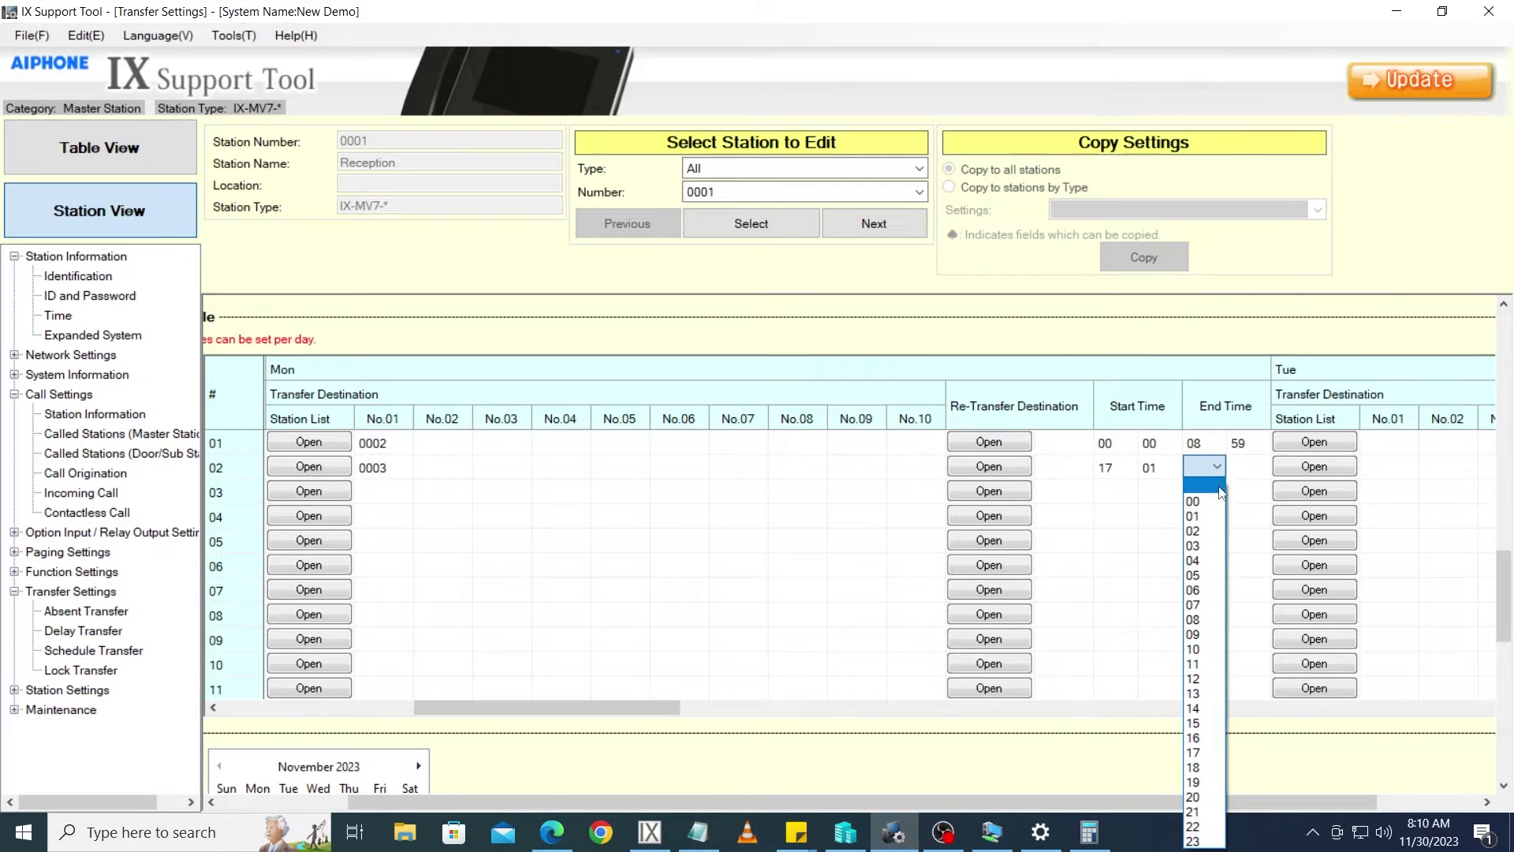
click(1194, 799)
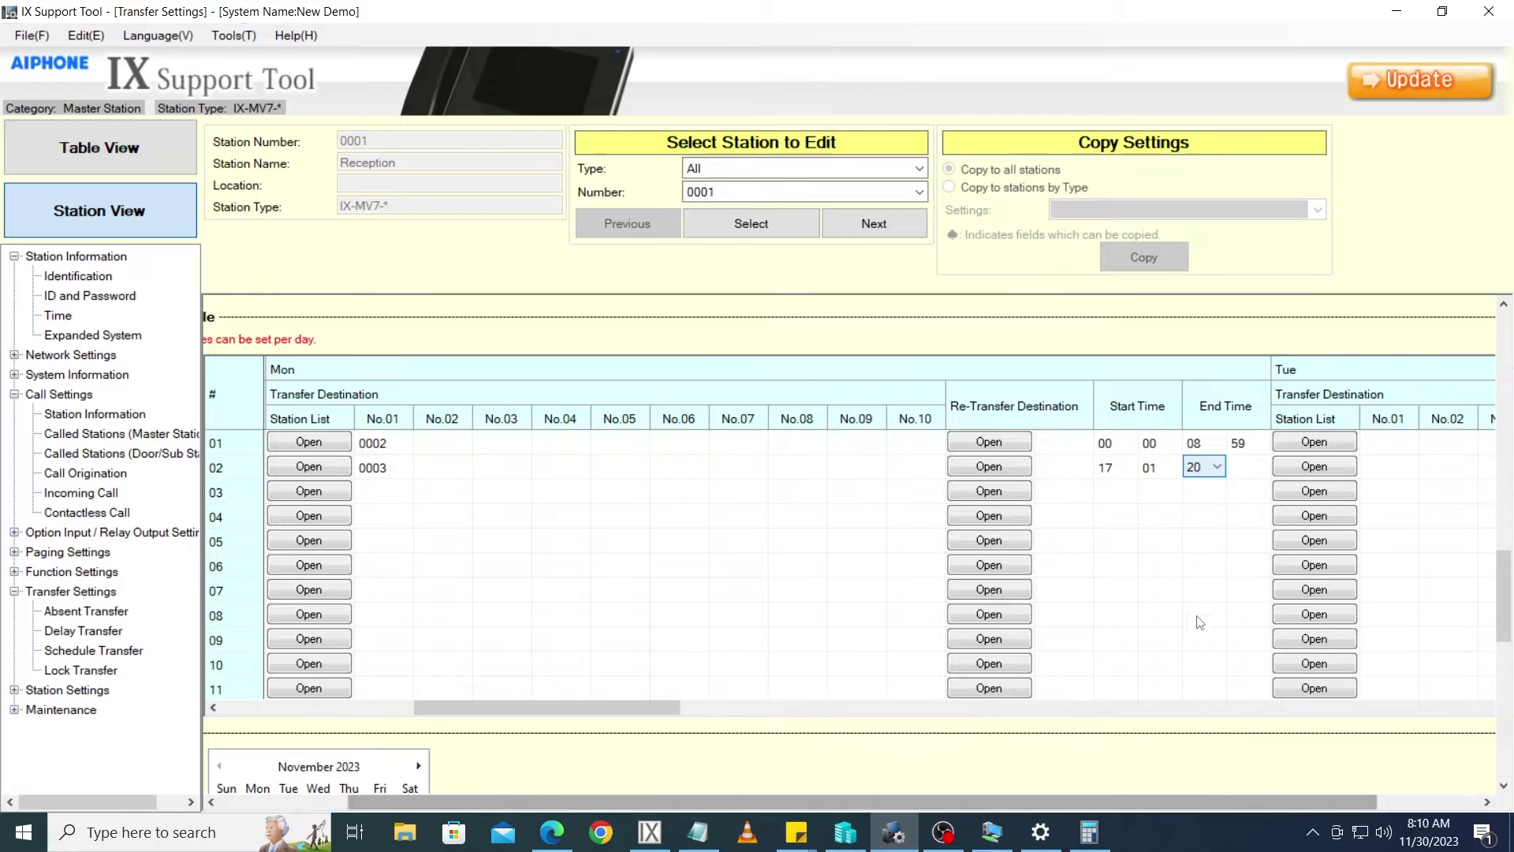
click(1260, 468)
click(1263, 469)
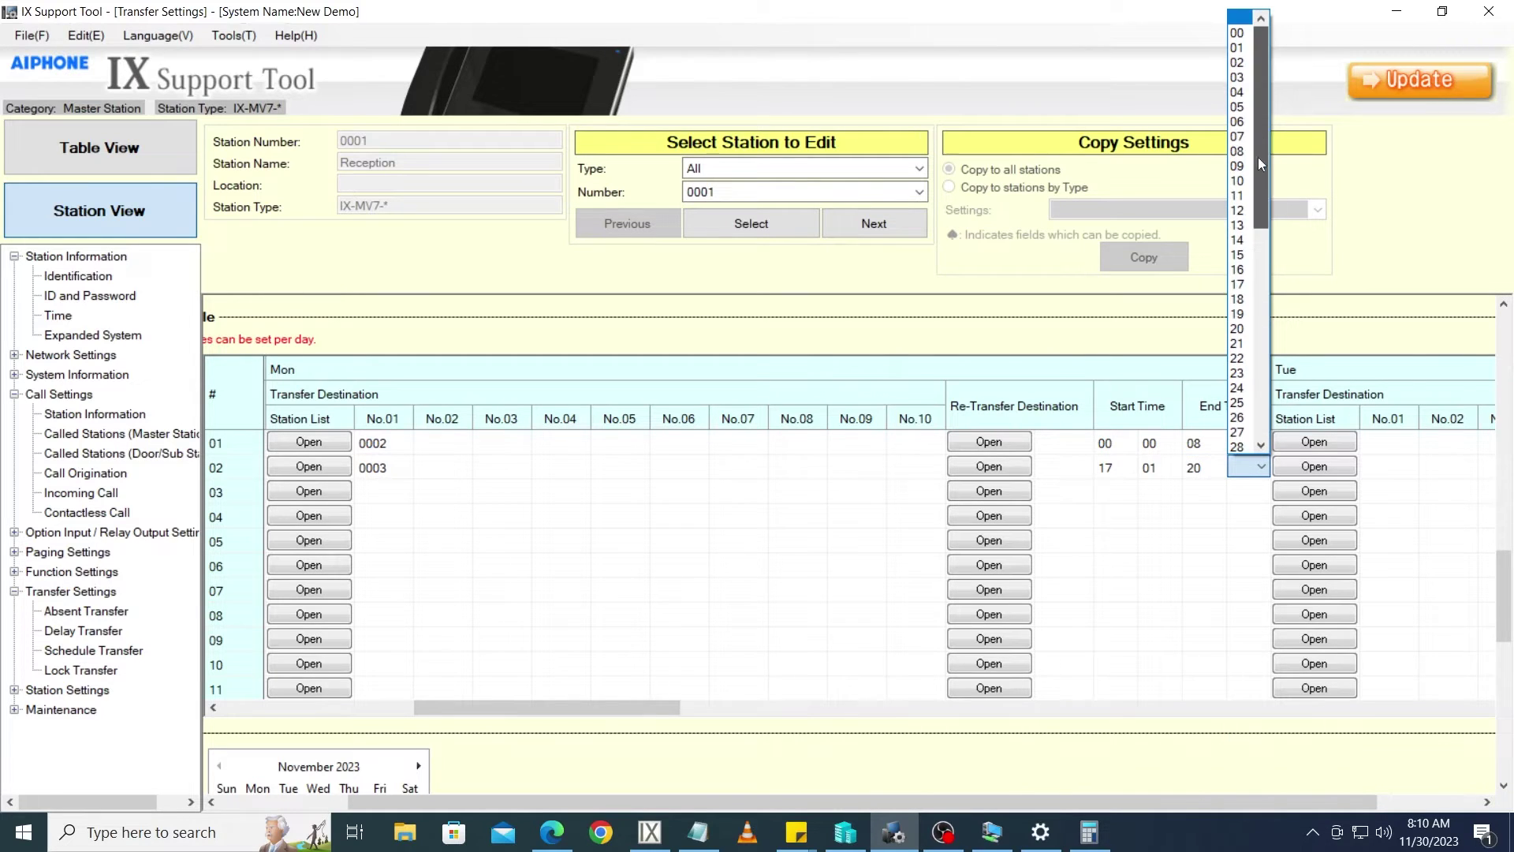
click(1237, 33)
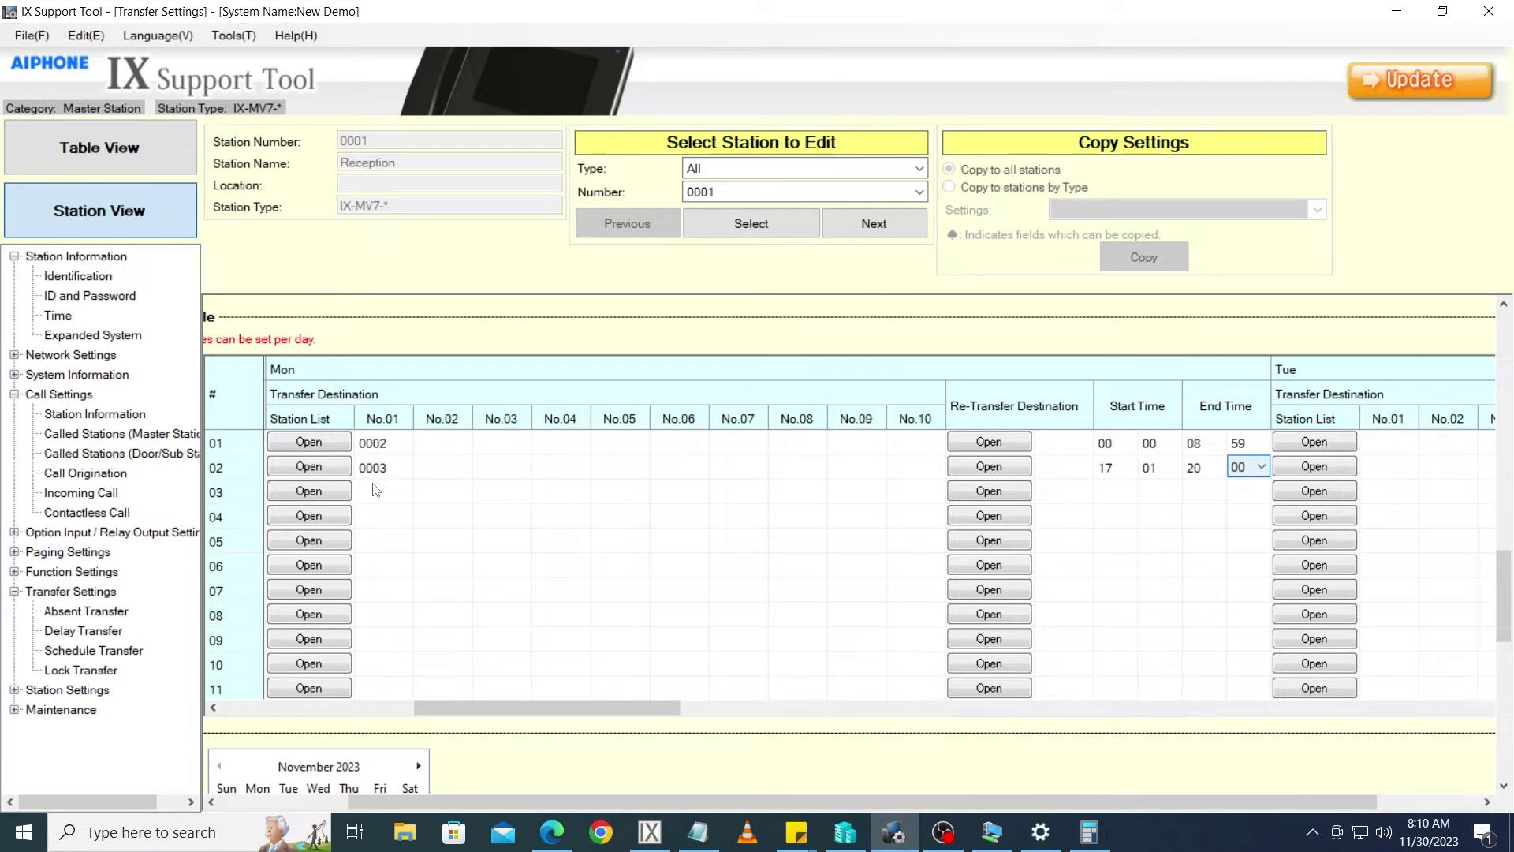
- Assign Guard (0002) as the transfer destination of Monday schedule 03 and set its start time to 20:01
click(345, 492)
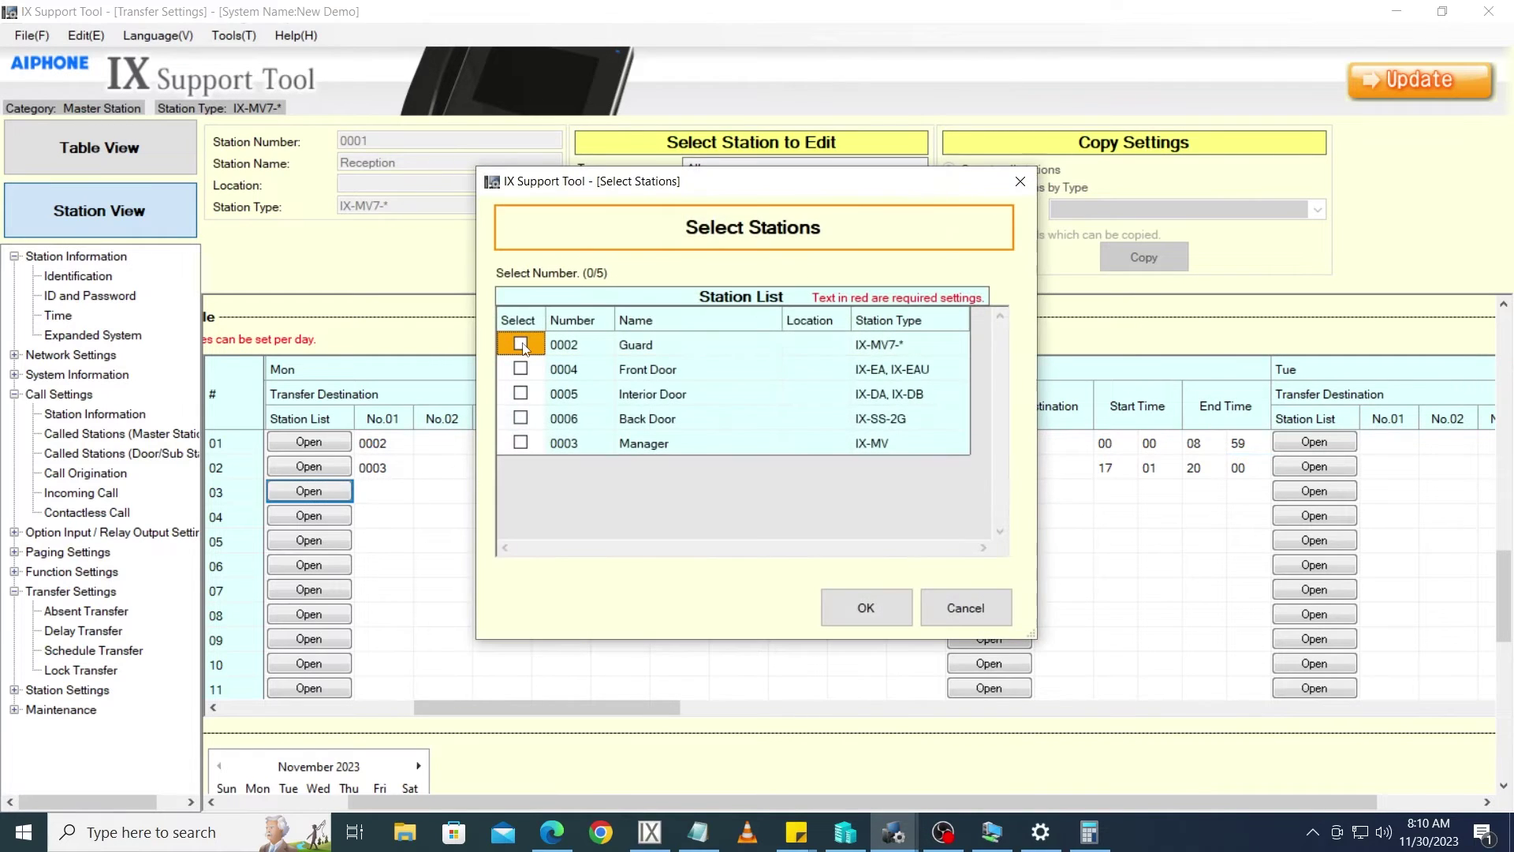
click(850, 609)
click(1122, 494)
click(1129, 491)
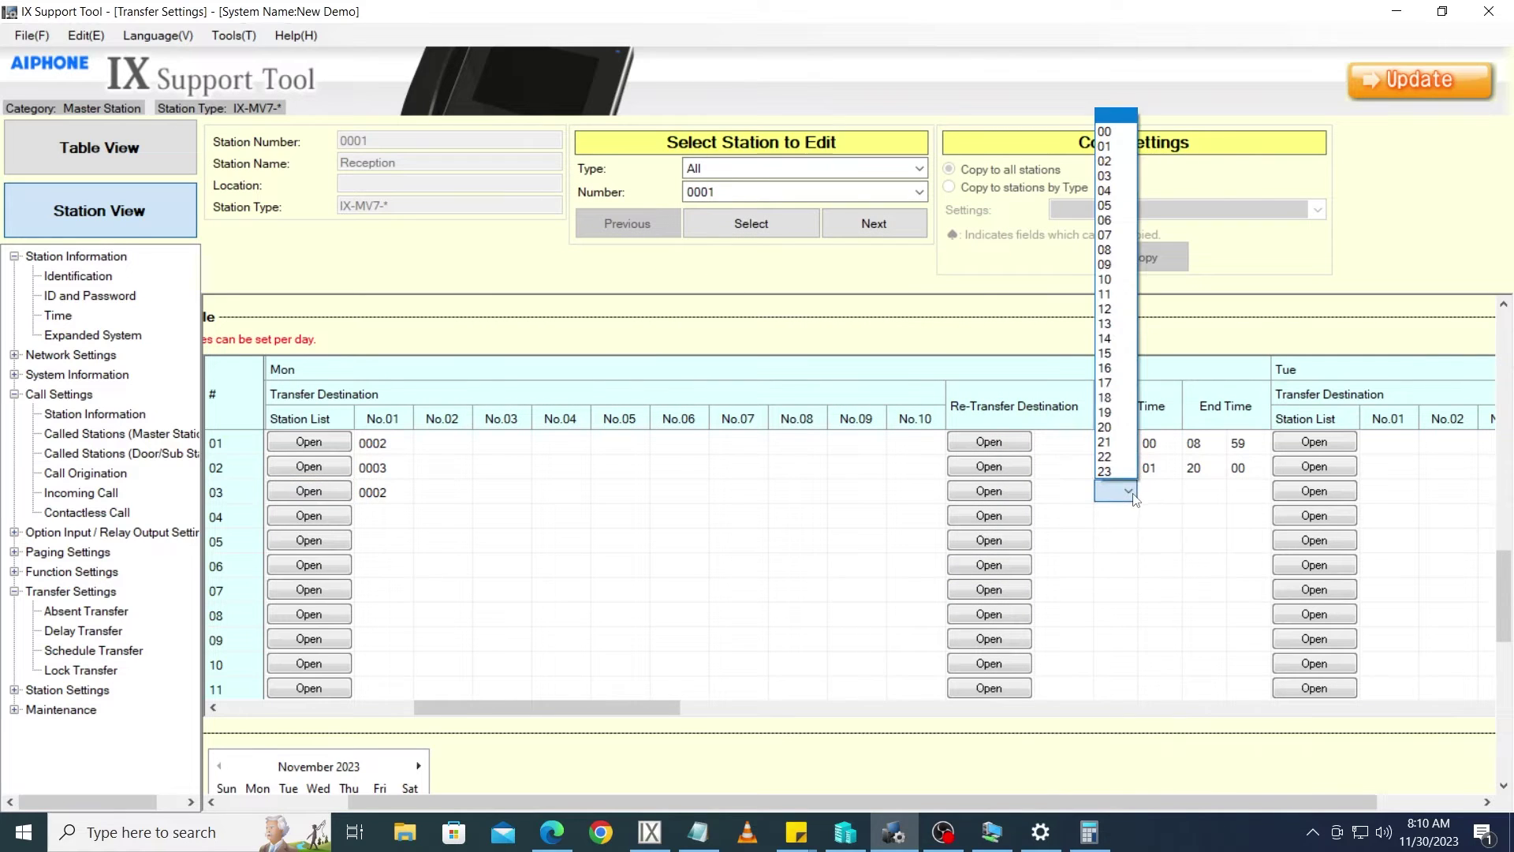
click(1111, 427)
click(1161, 492)
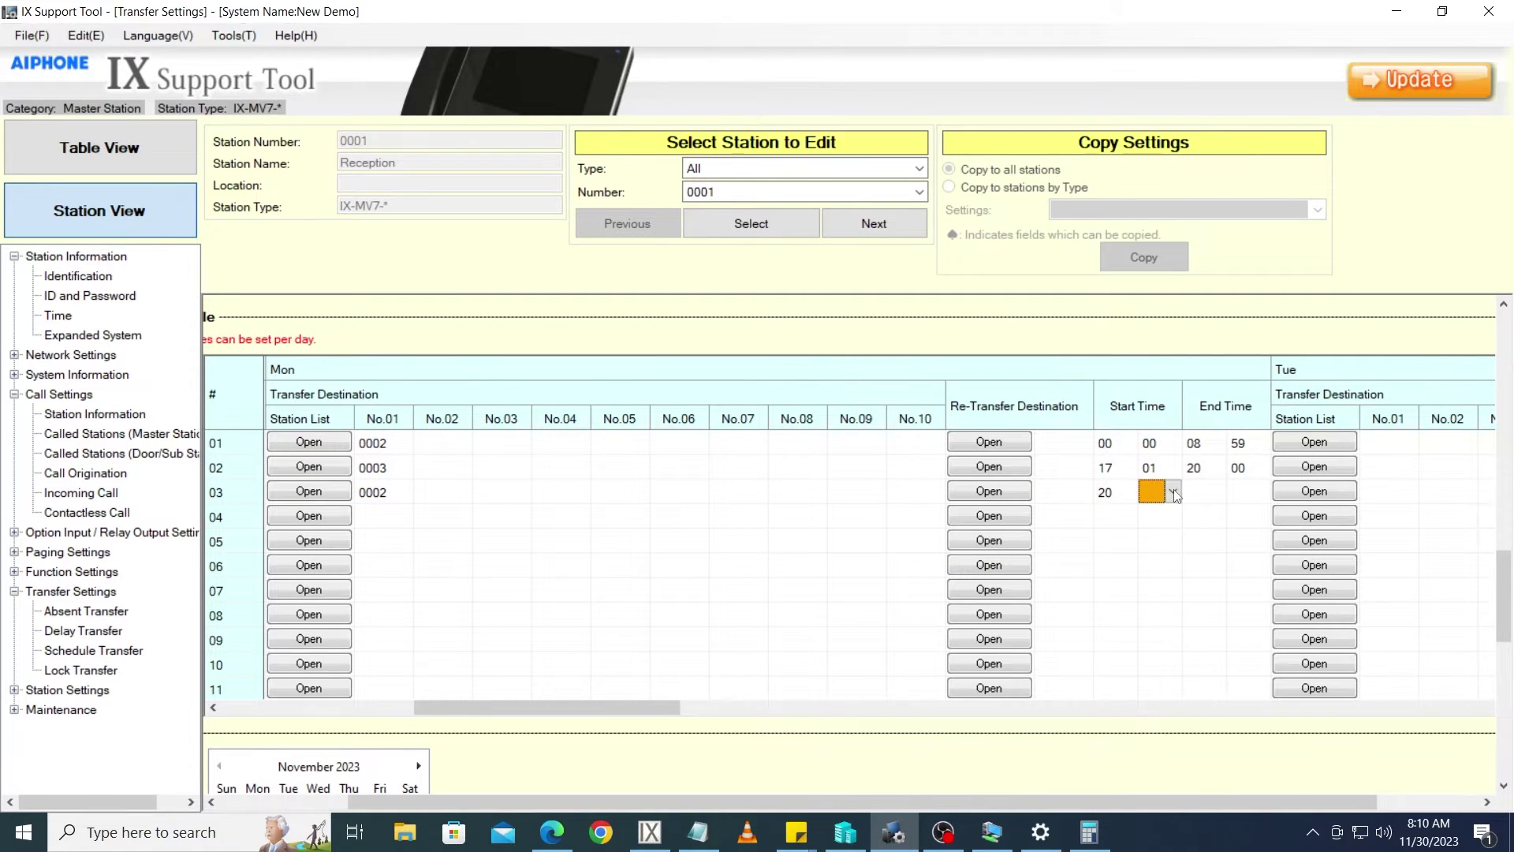
click(1173, 491)
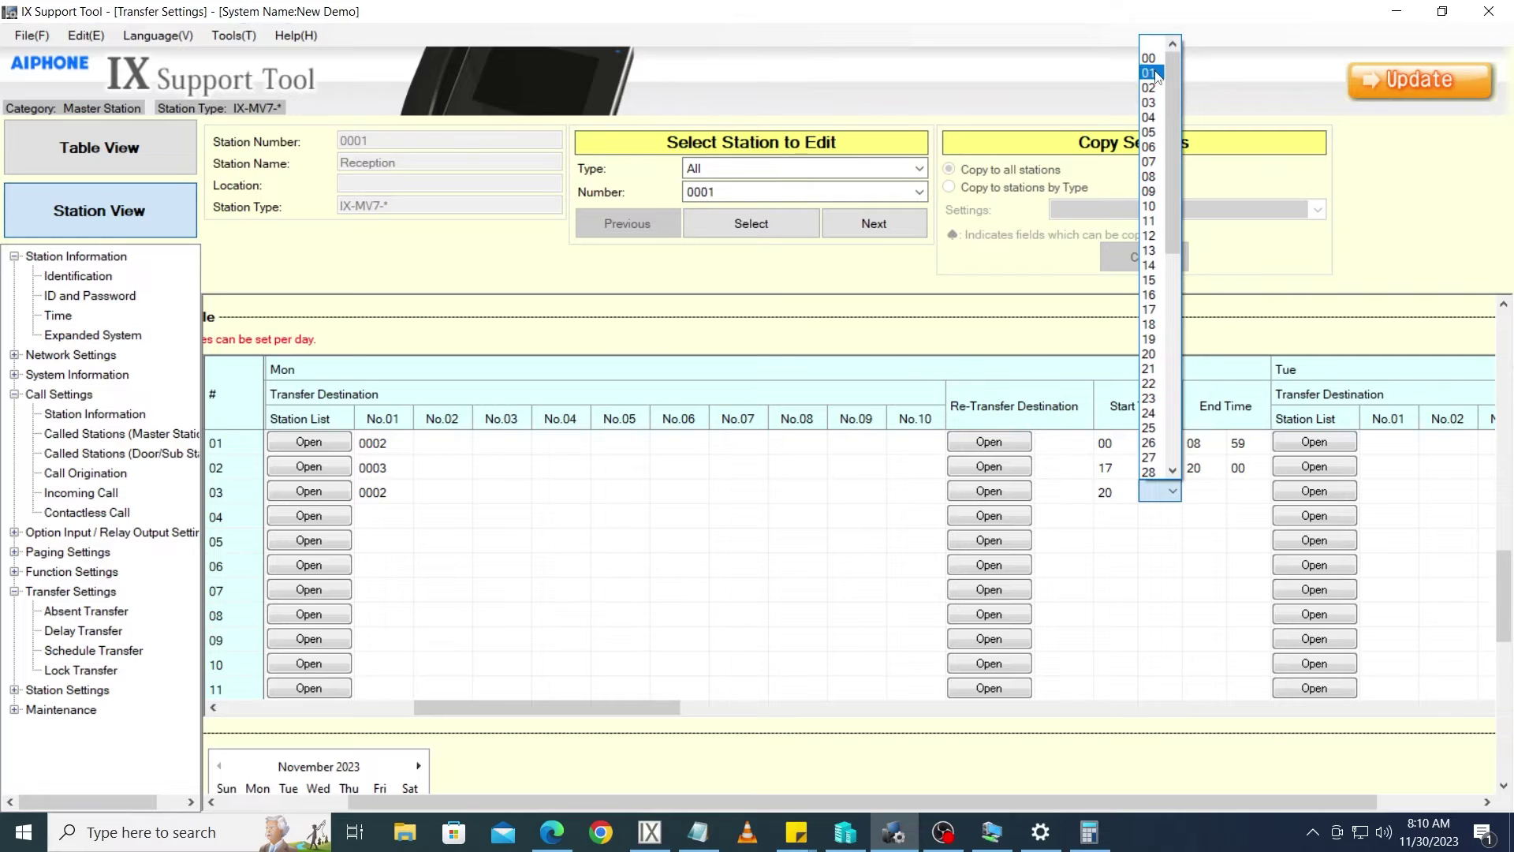
click(1154, 75)
- Set the end time of Monday schedule 03 to 23:59
click(1211, 490)
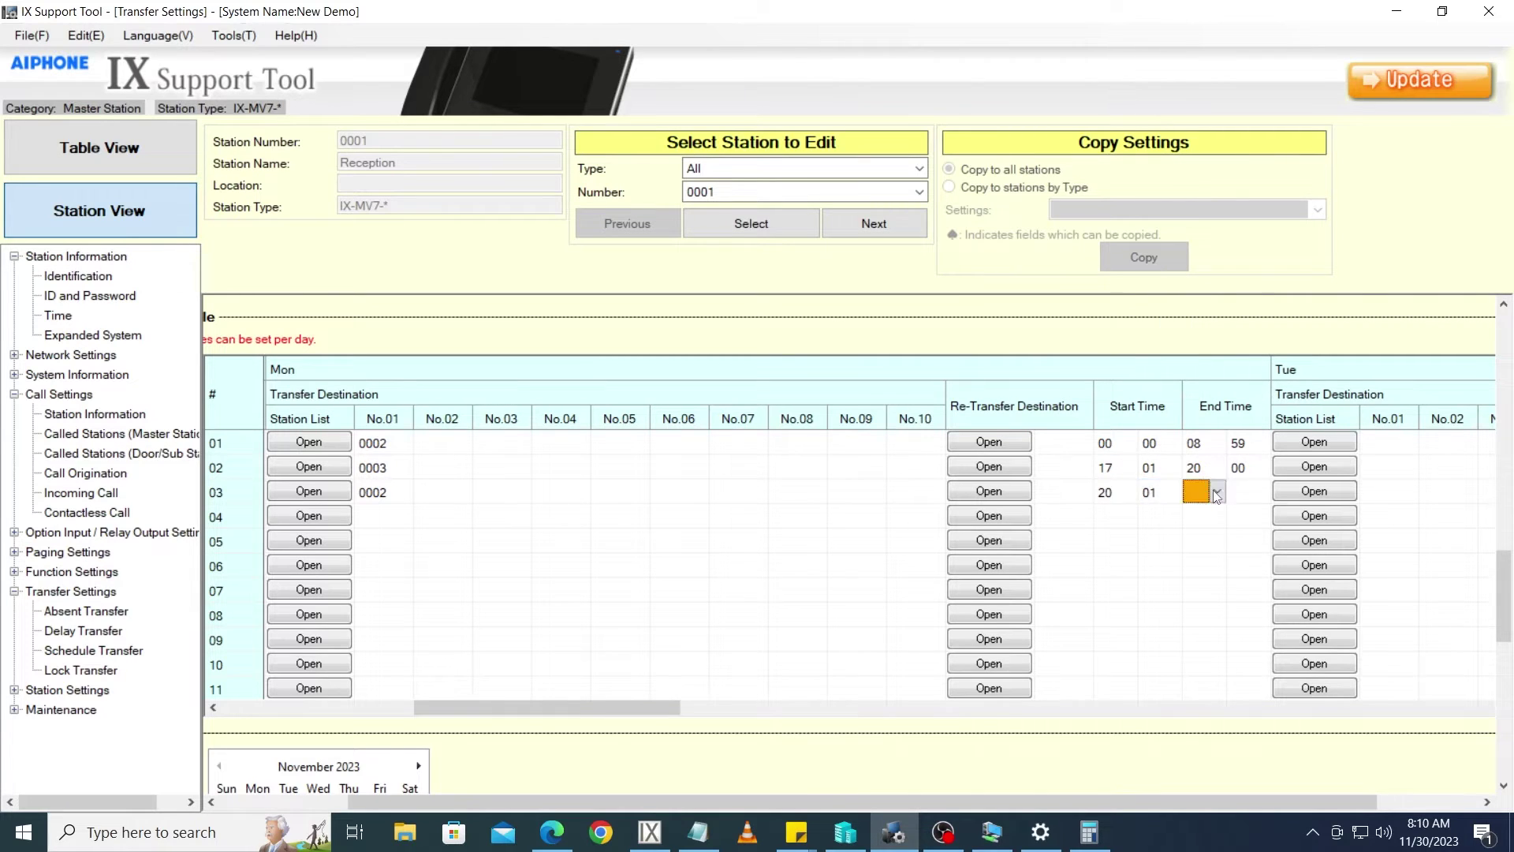
click(1217, 493)
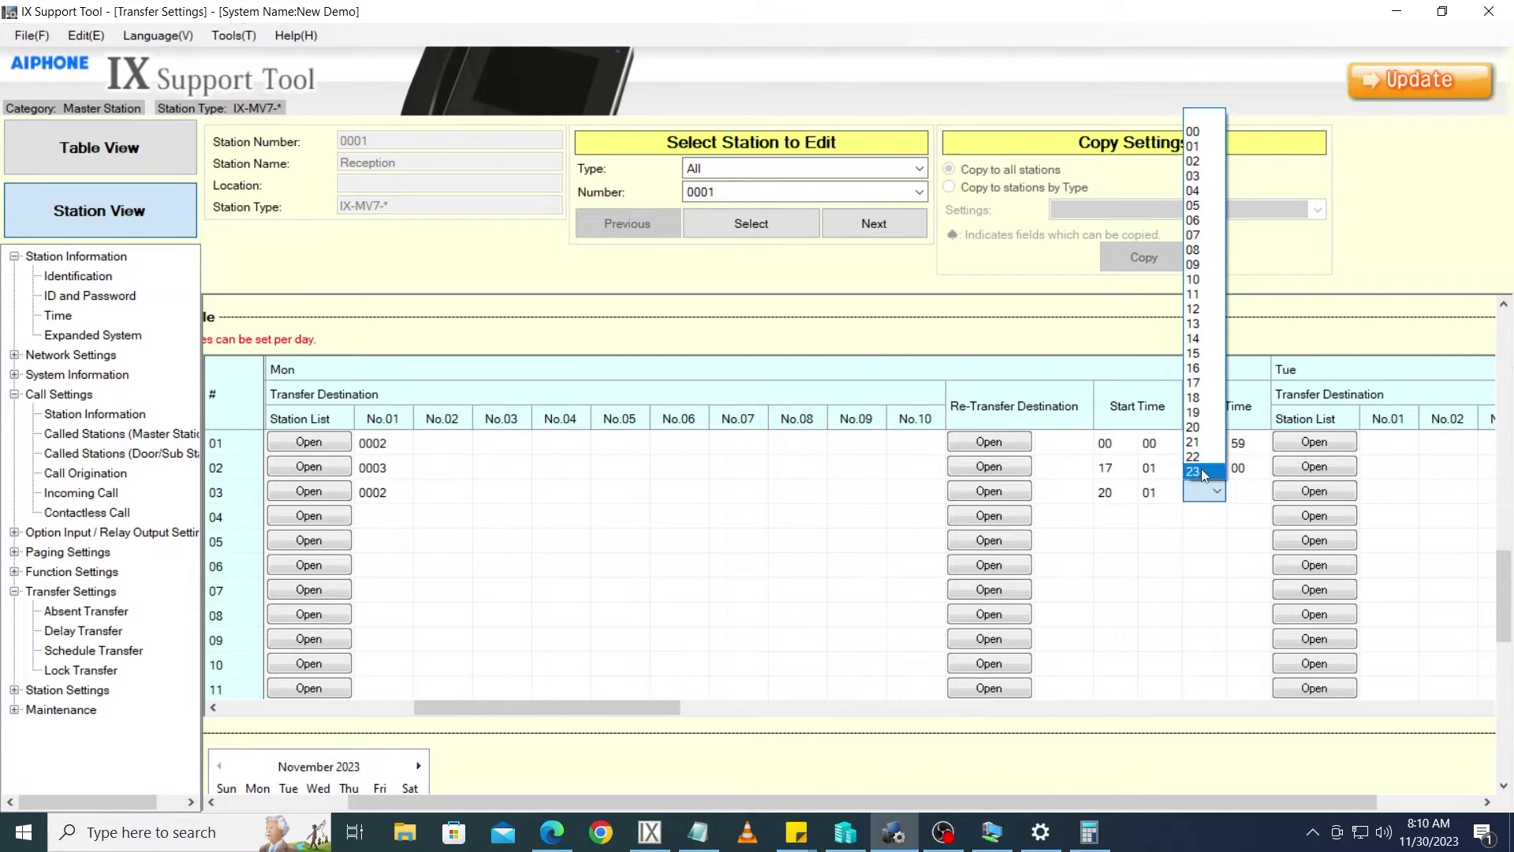
click(1201, 470)
click(1250, 492)
click(1262, 494)
click(1260, 463)
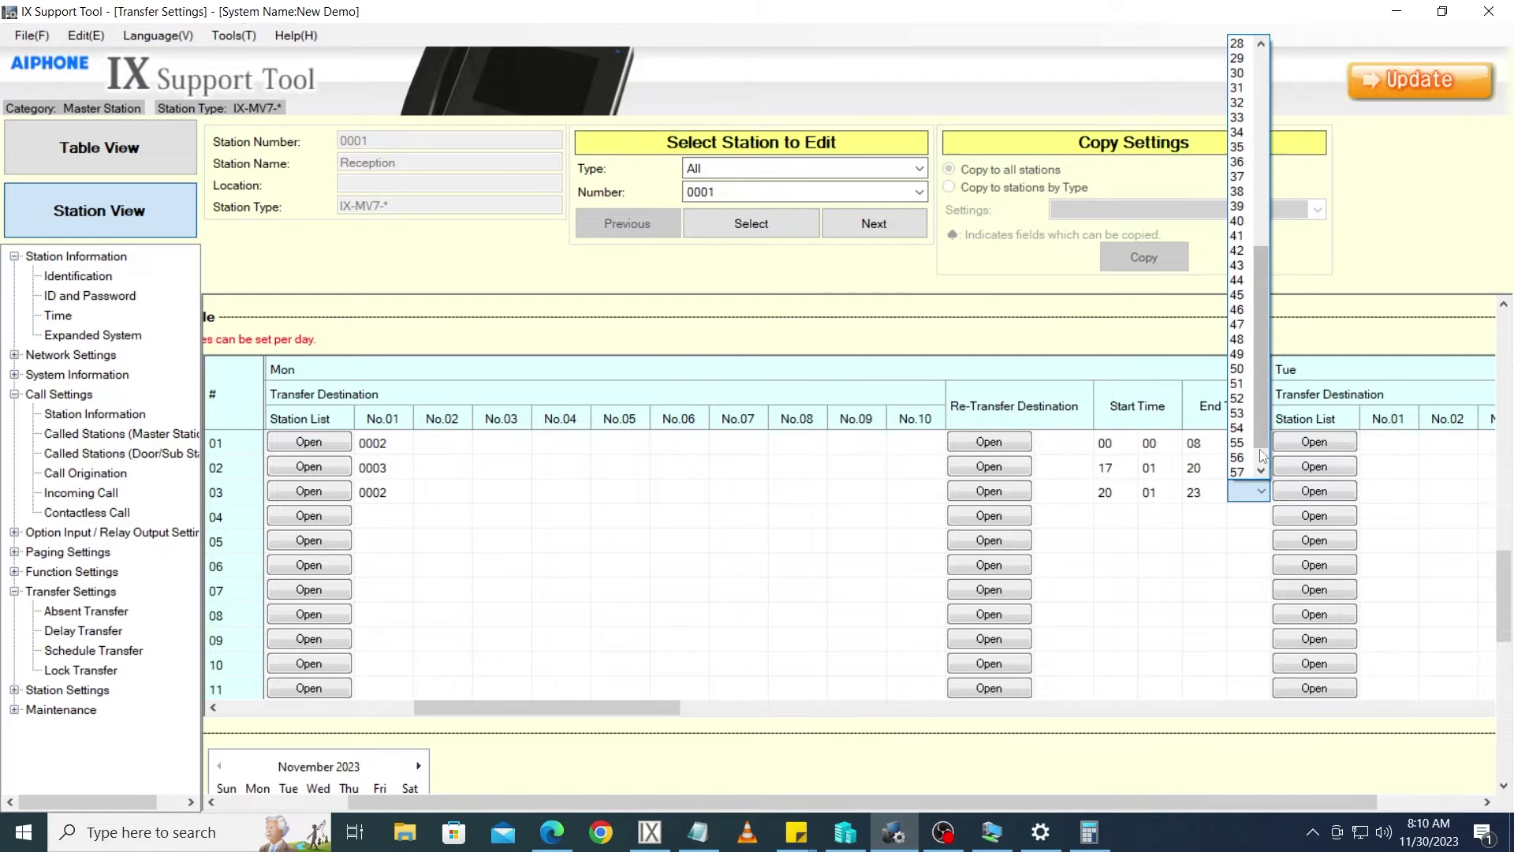
click(1246, 472)
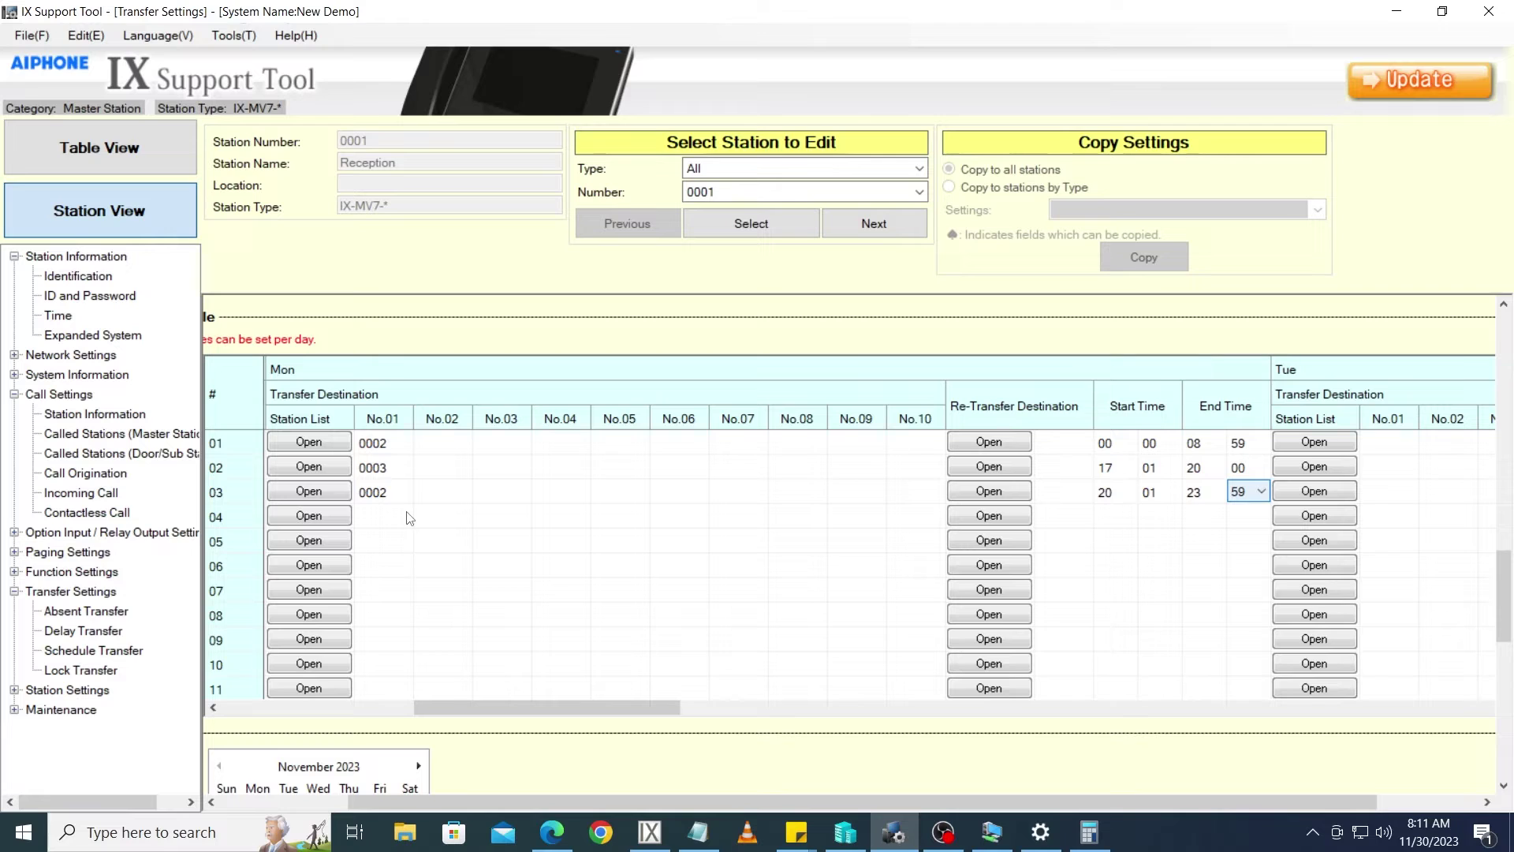
- Copy Monday schedules 01 to 03, including destinations and times, to the same rows of Tuesday and Wednesday
drag(371, 443, 1244, 496)
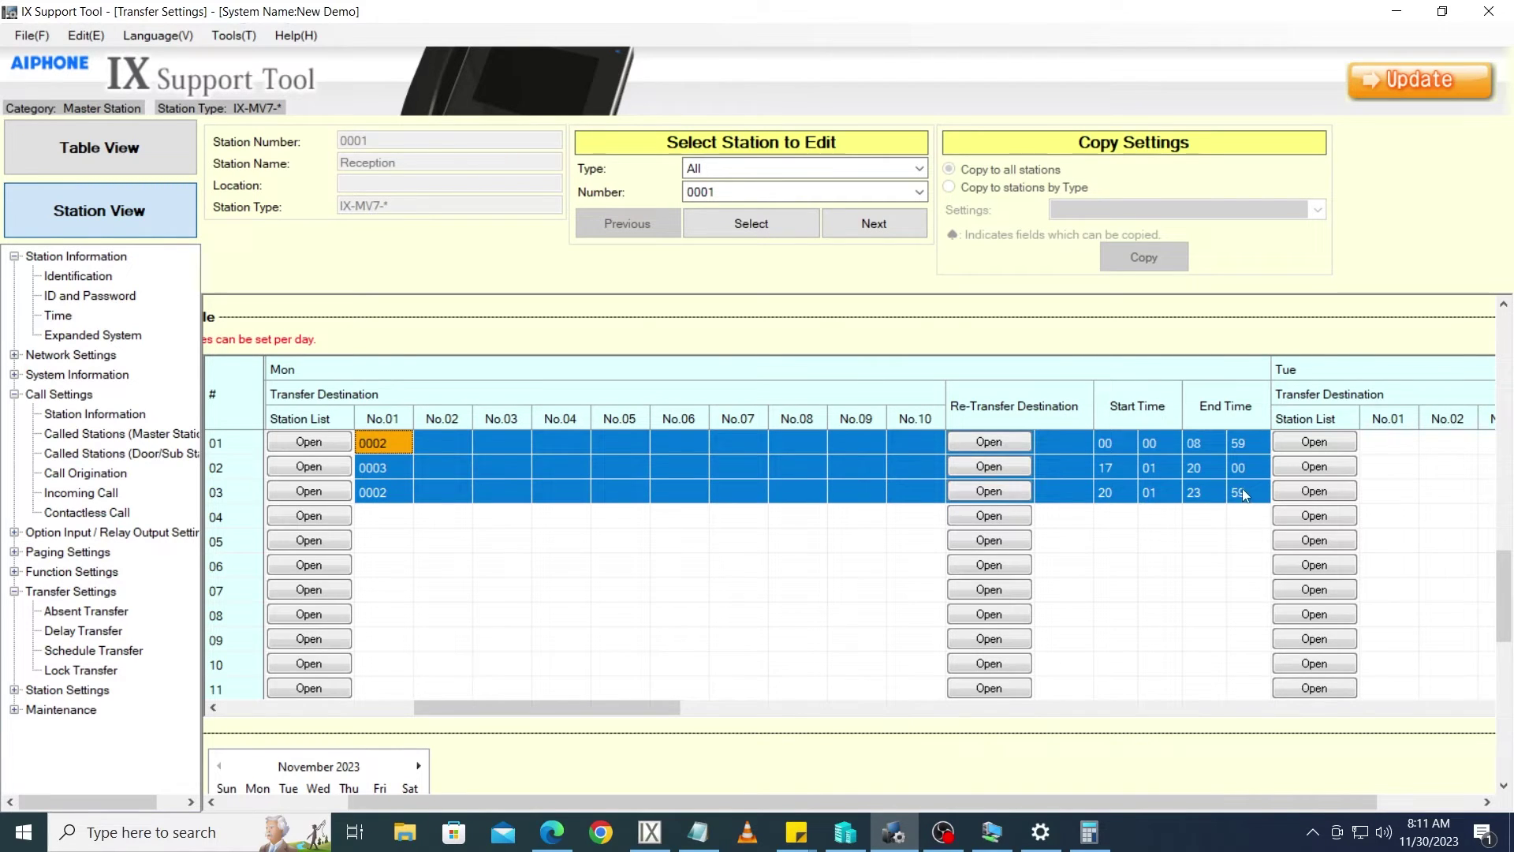
drag(545, 707, 697, 713)
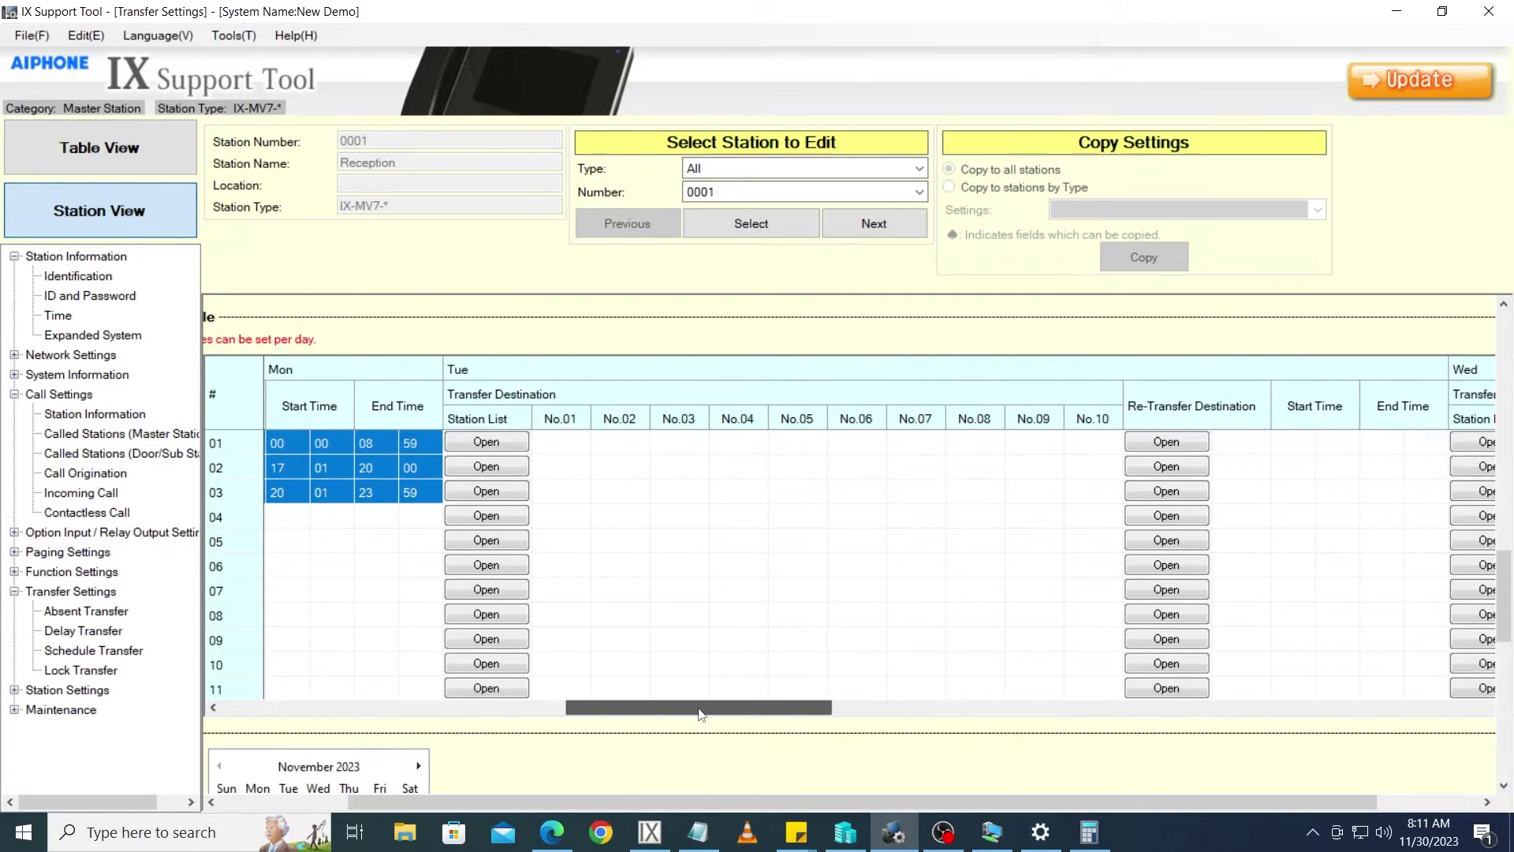
click(609, 446)
key(ctrl+v)
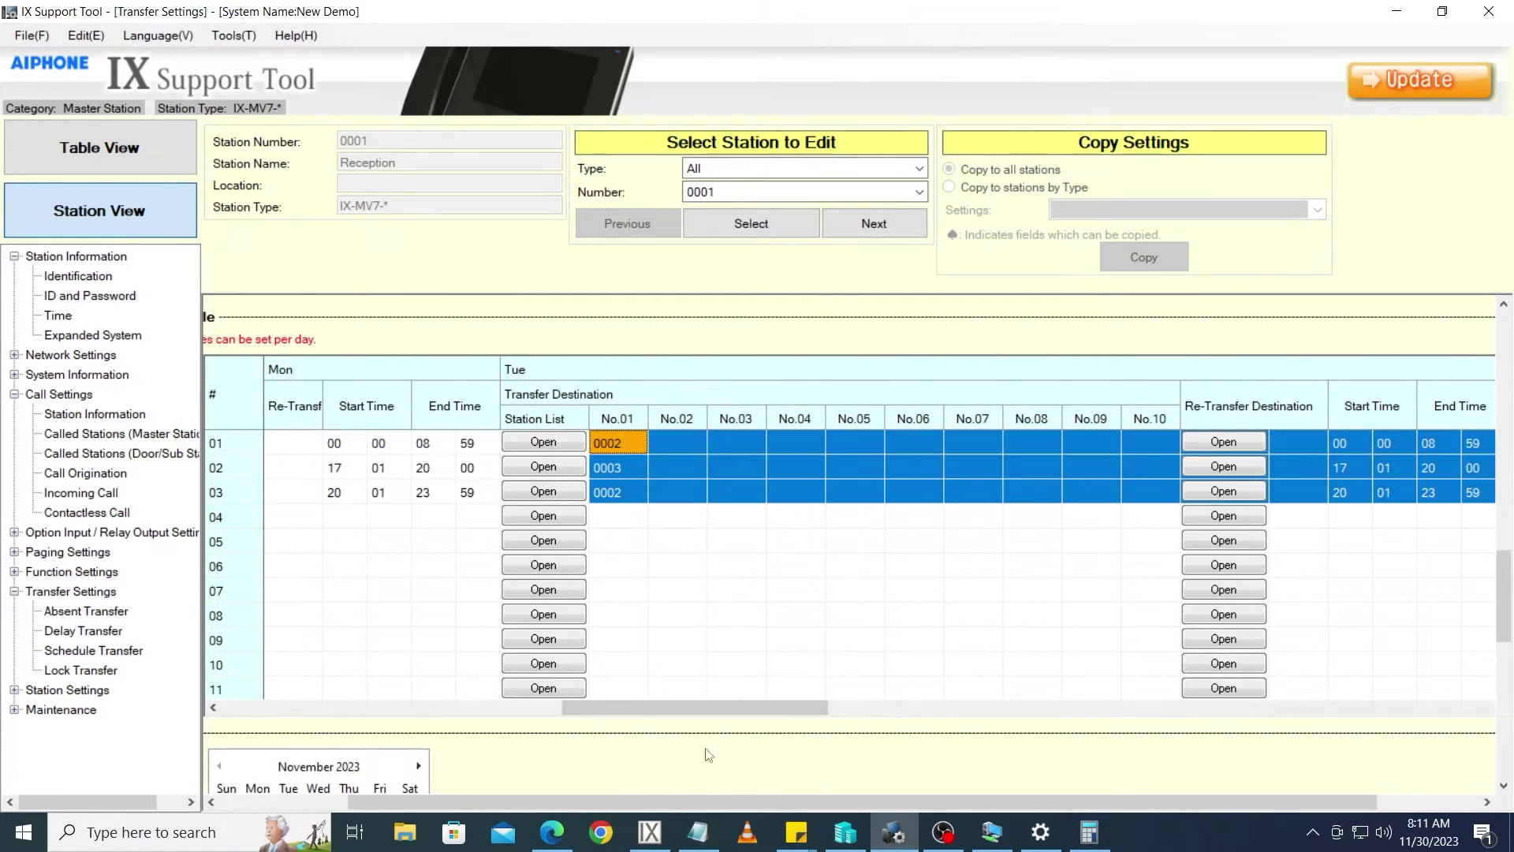
drag(694, 702, 914, 730)
click(501, 442)
key(ctrl+v)
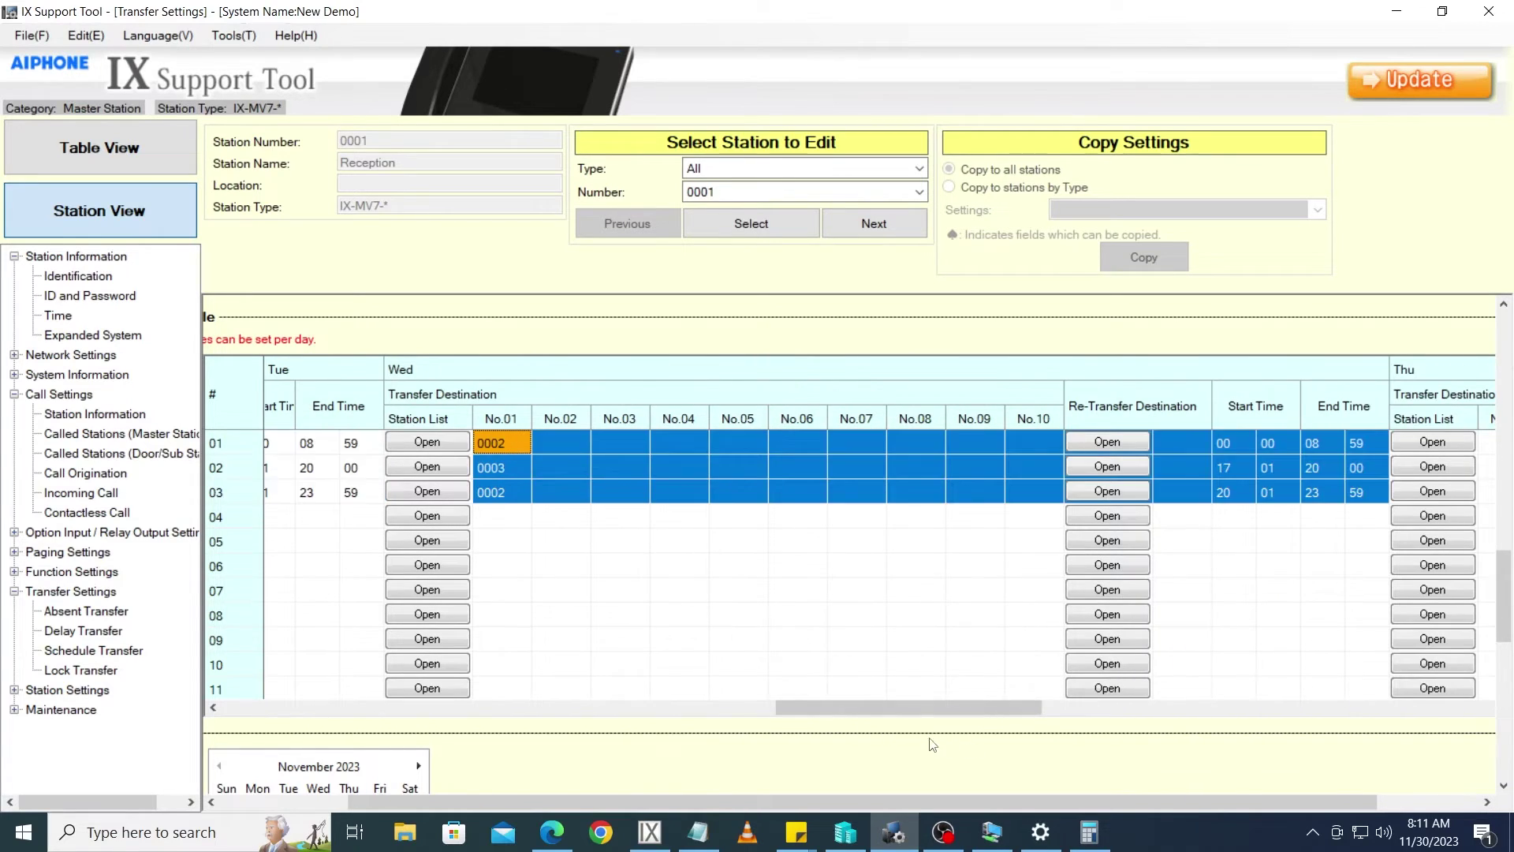
- Paste the copied Monday schedules 01 to 03 into the same rows of Thursday and Friday
drag(904, 703, 1079, 721)
click(637, 442)
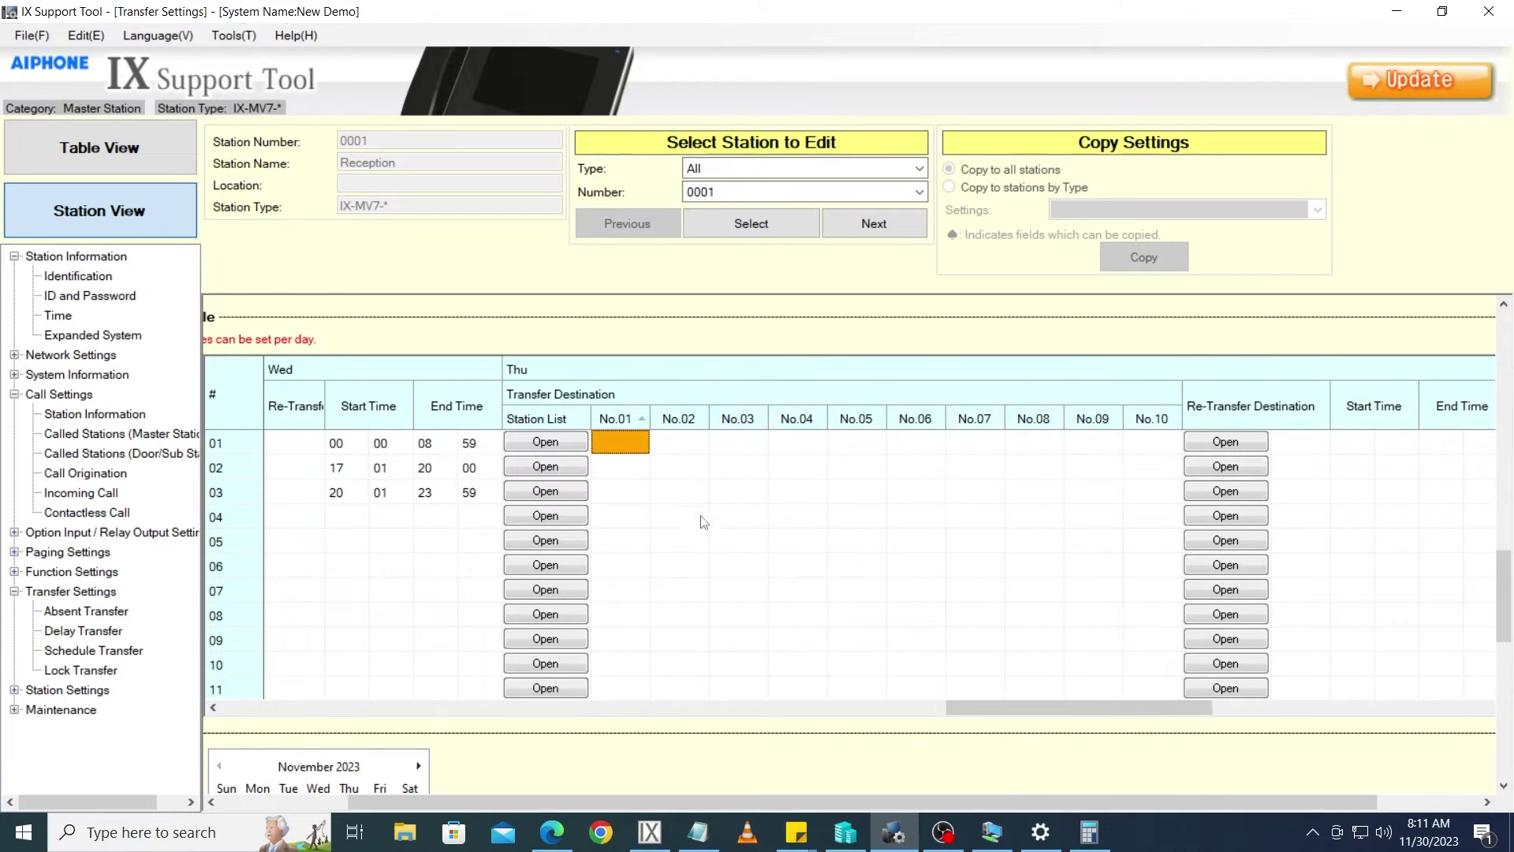
key(ctrl+v)
drag(1047, 719, 1238, 724)
click(637, 443)
key(ctrl+v)
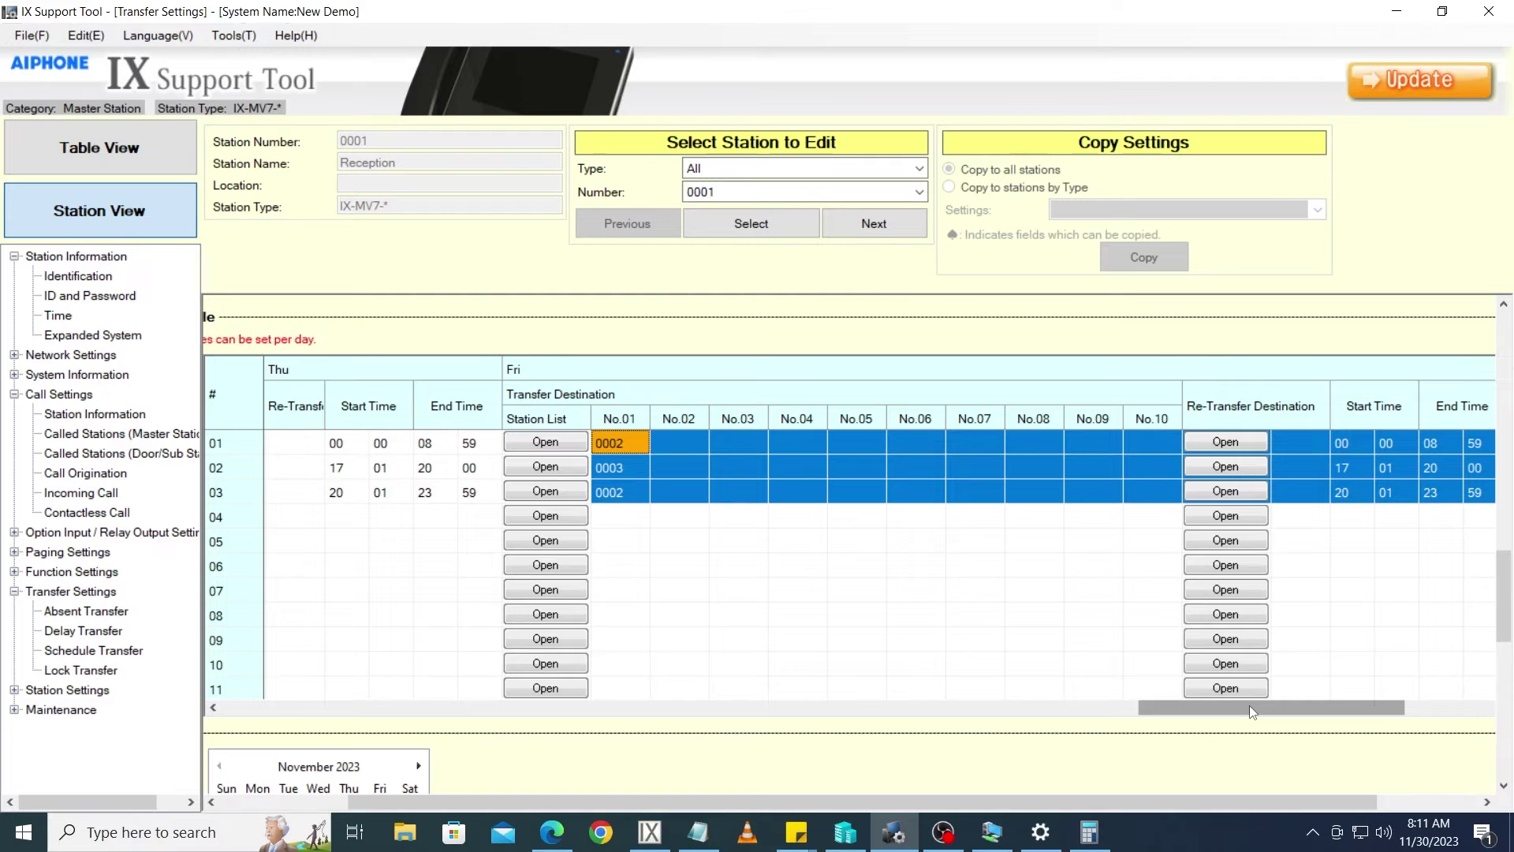
- Copy Sunday schedule 01, including its destination and times, to Saturday schedule 01
drag(1252, 708, 266, 712)
drag(383, 442, 1246, 448)
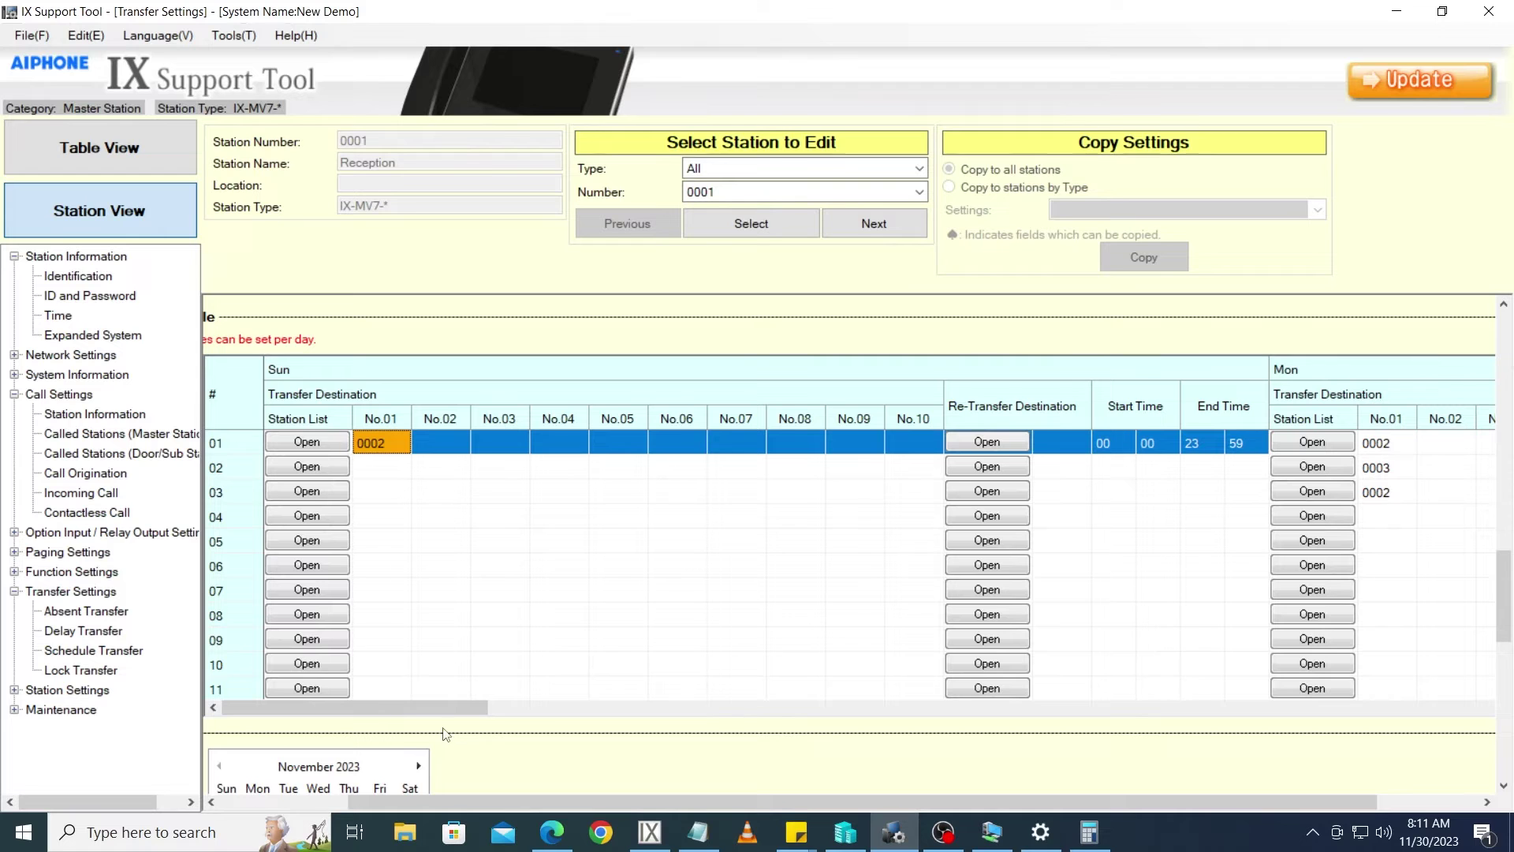
drag(438, 707, 1365, 701)
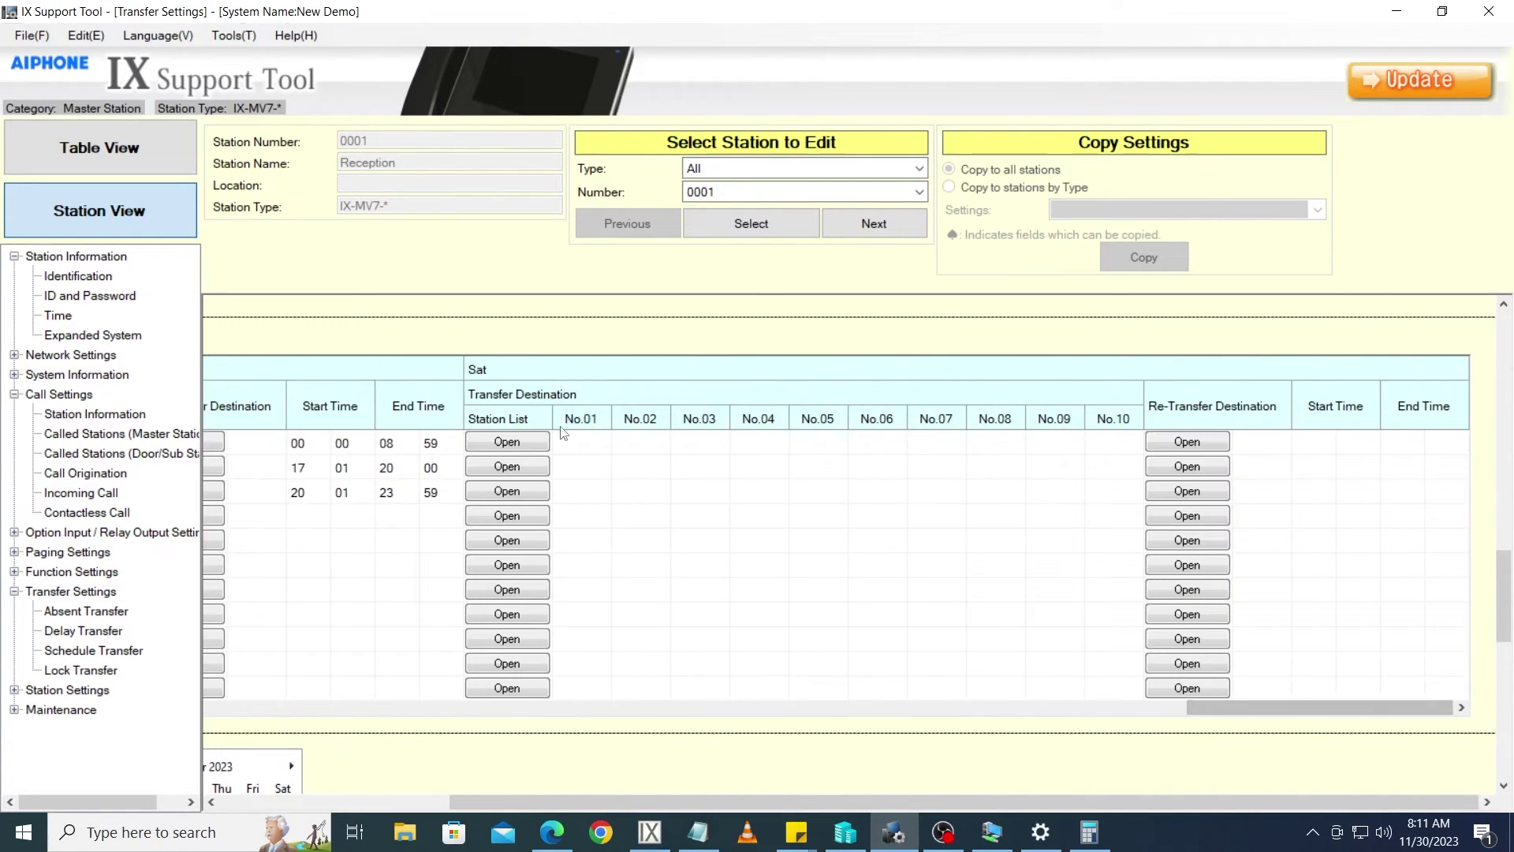
key(ctrl+v)
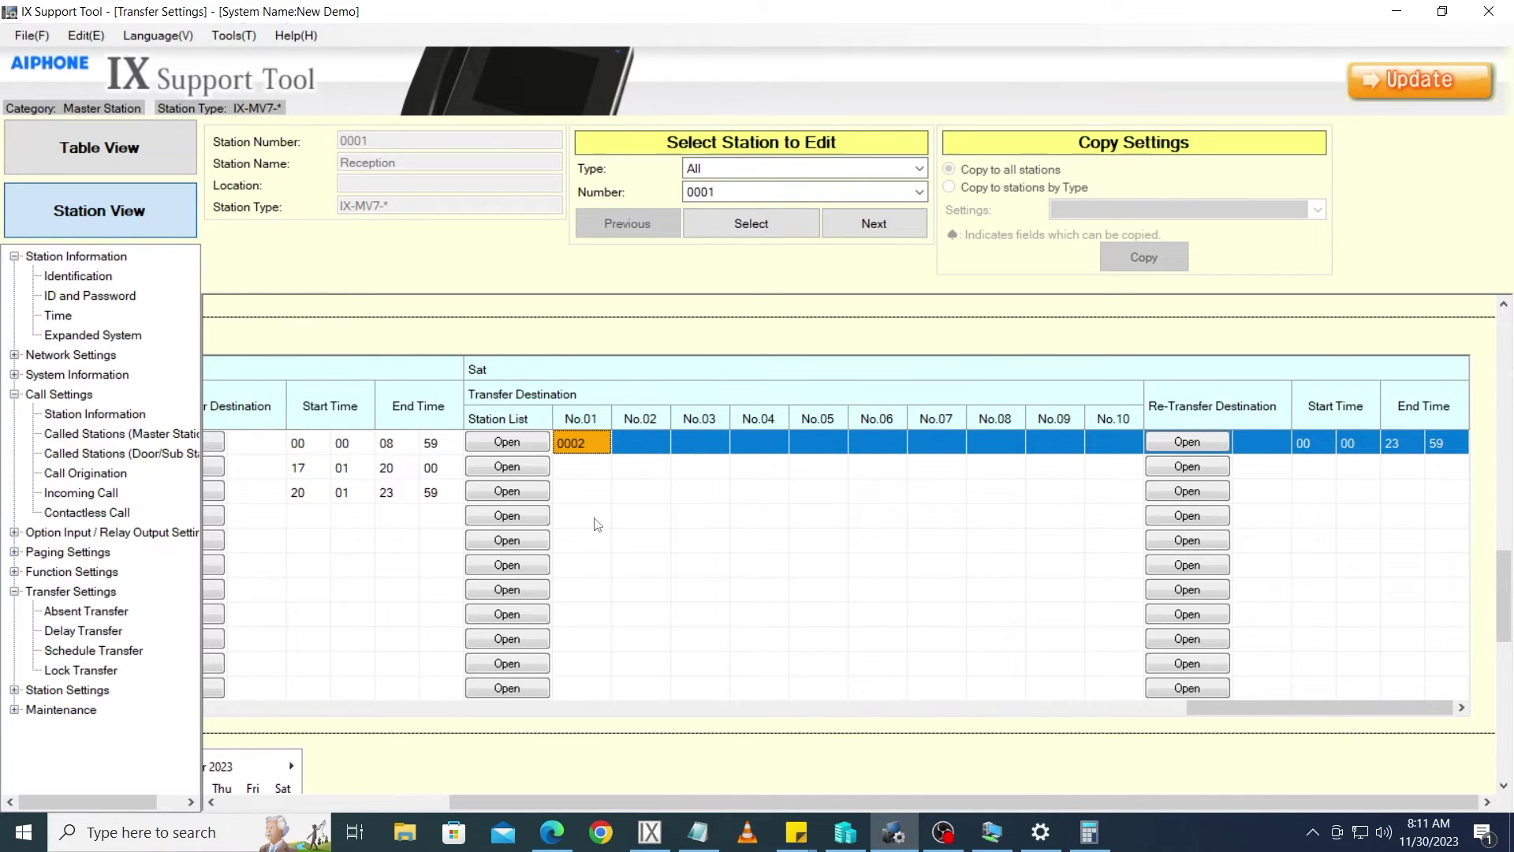
click(635, 497)
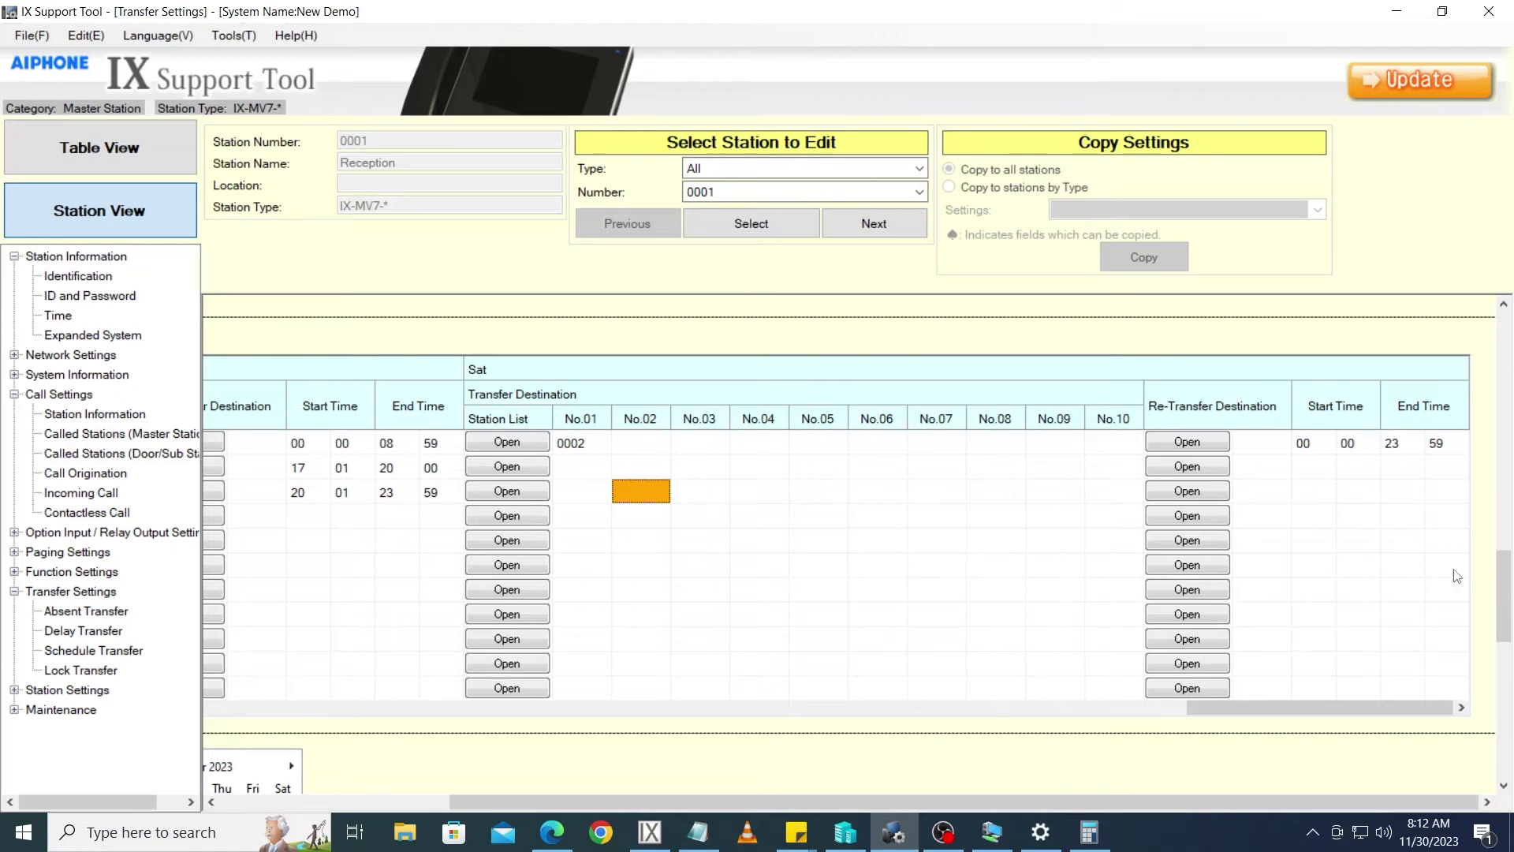
- Select December 15, 2023 in the calendar below the weekly schedule for a daily schedule transfer
drag(1504, 588, 1505, 678)
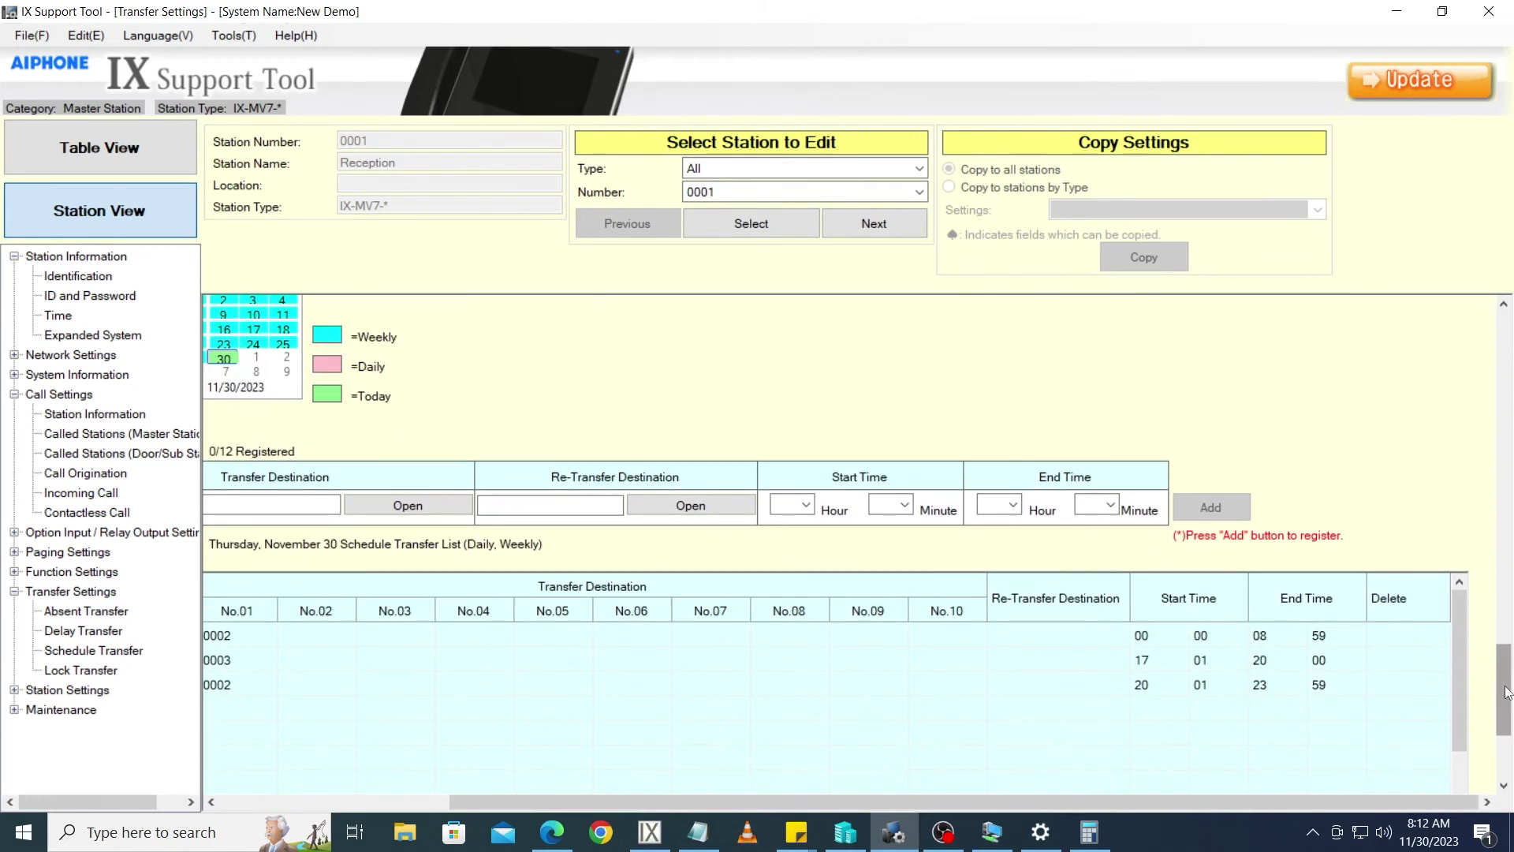
drag(1134, 802, 1036, 802)
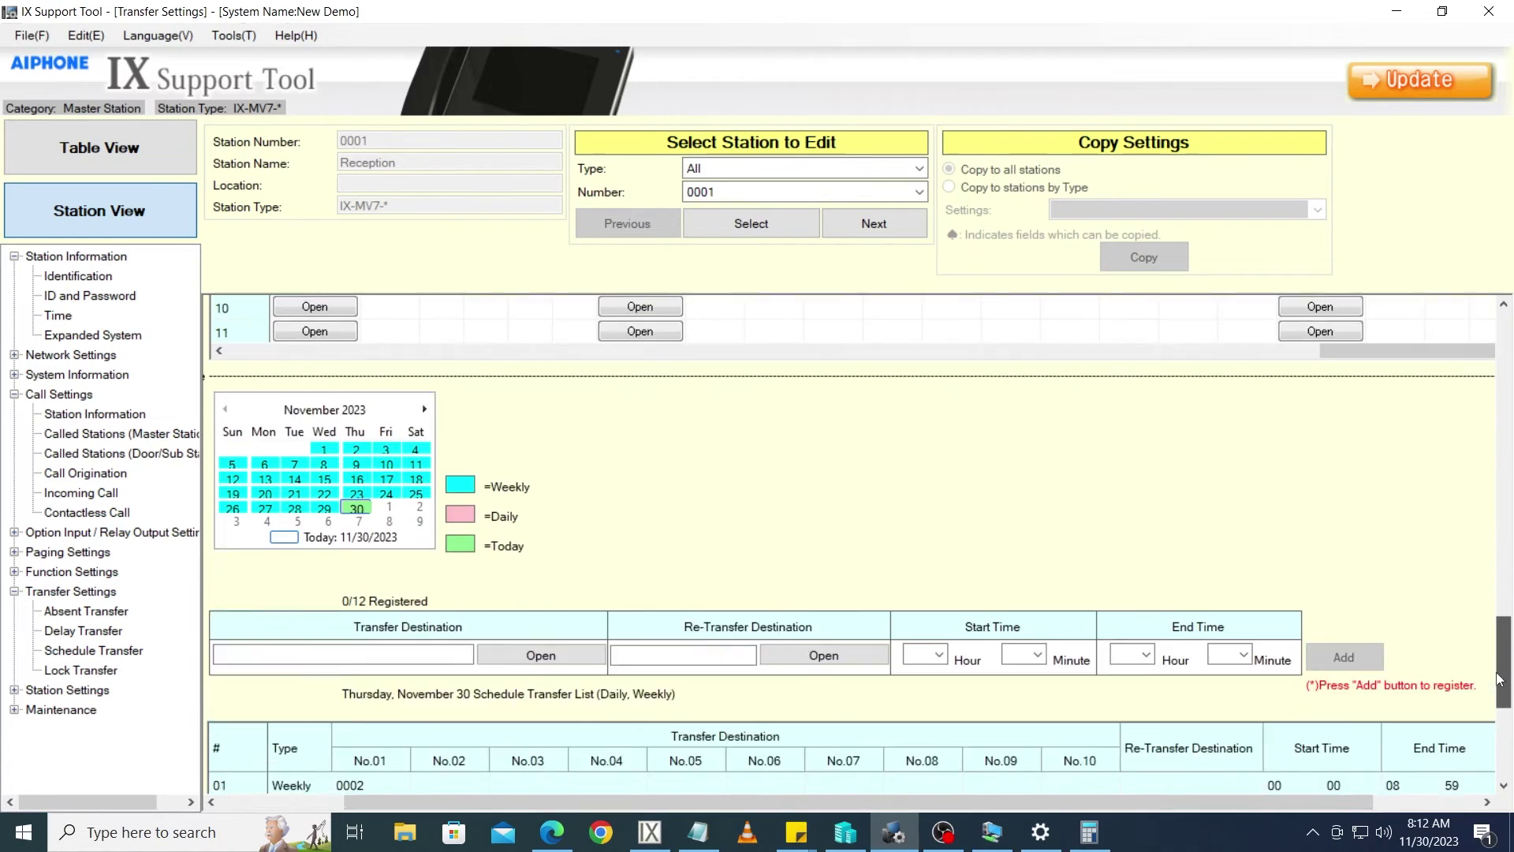
scroll(453, 481, up, 3)
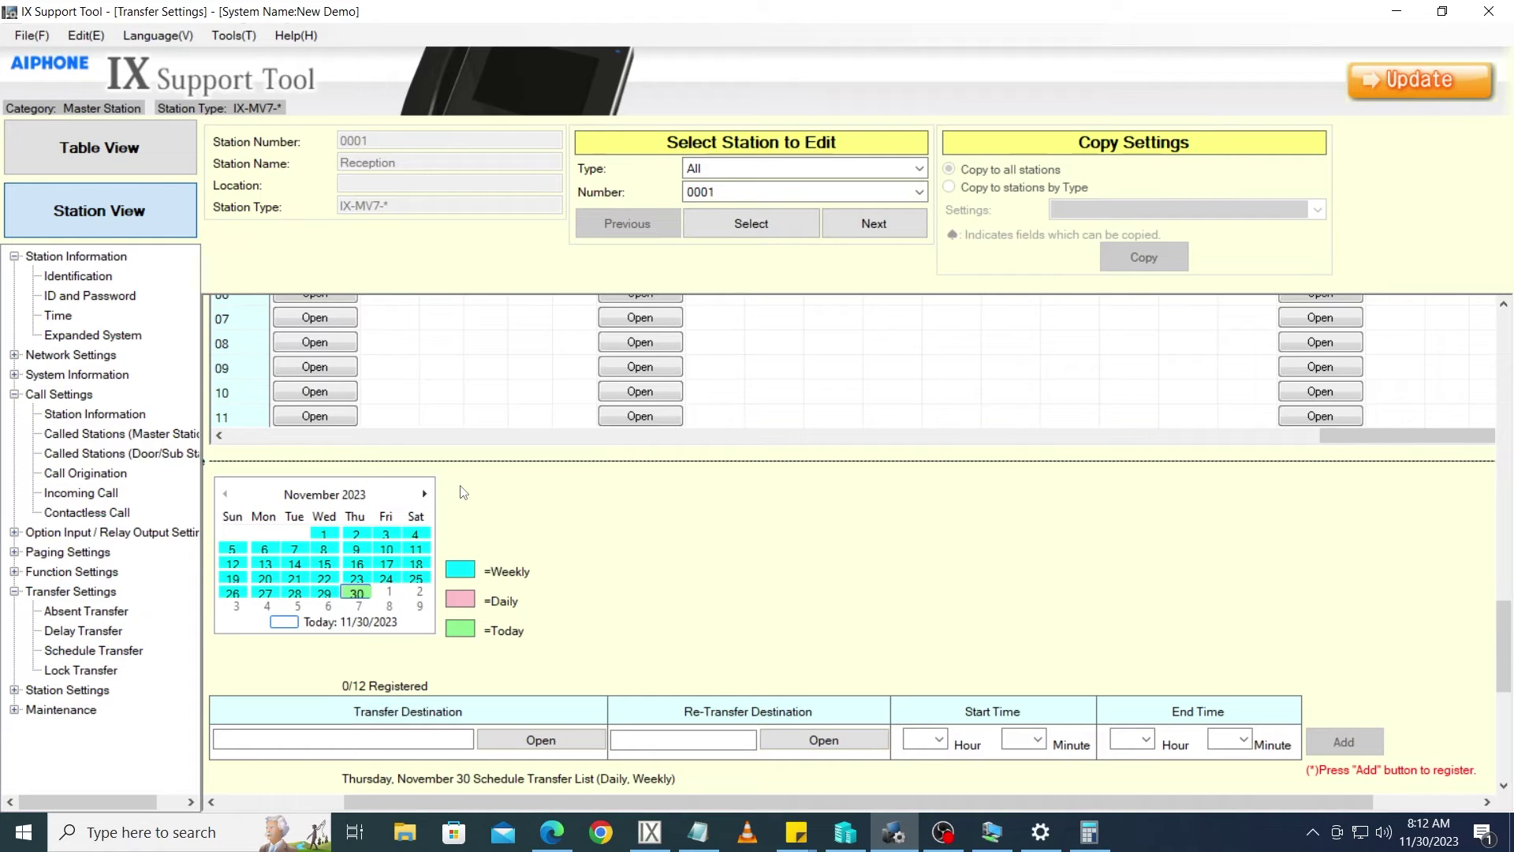
click(424, 493)
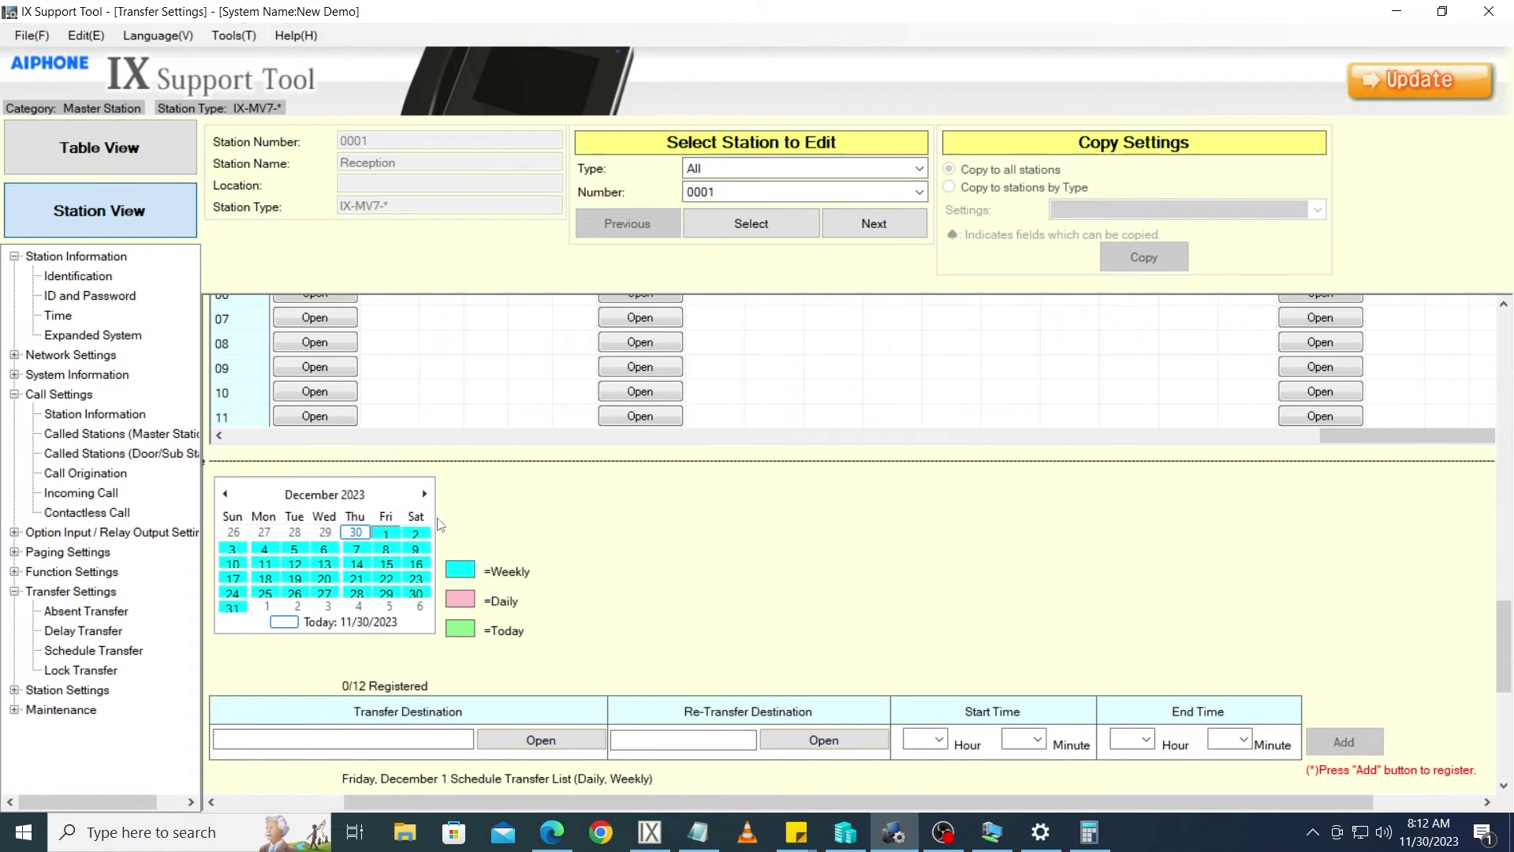
click(387, 564)
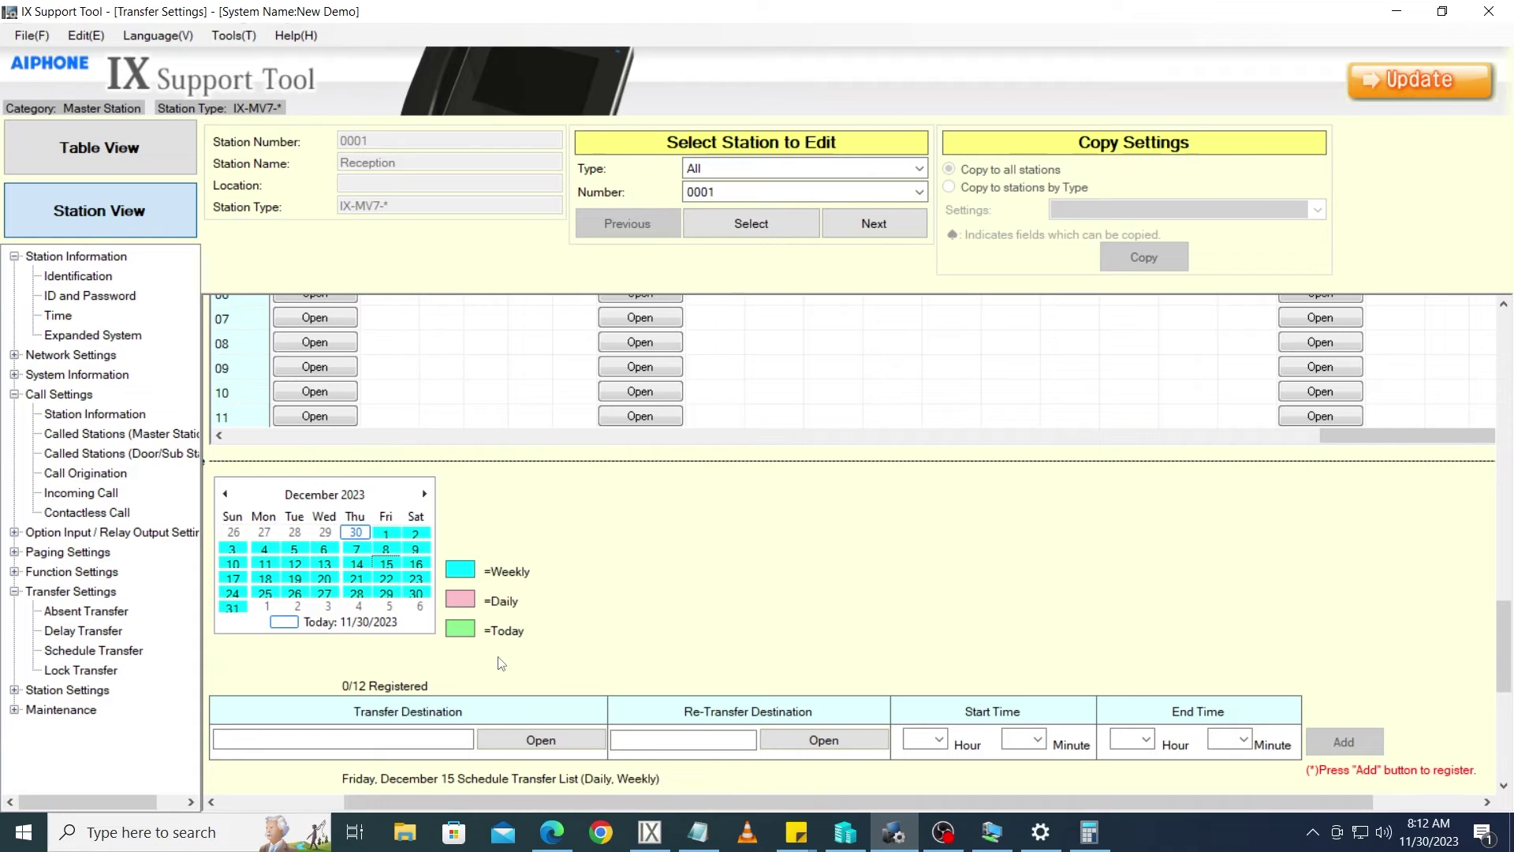
- Assign Guard (0002) as the transfer destination of the December 15 daily schedule
click(523, 733)
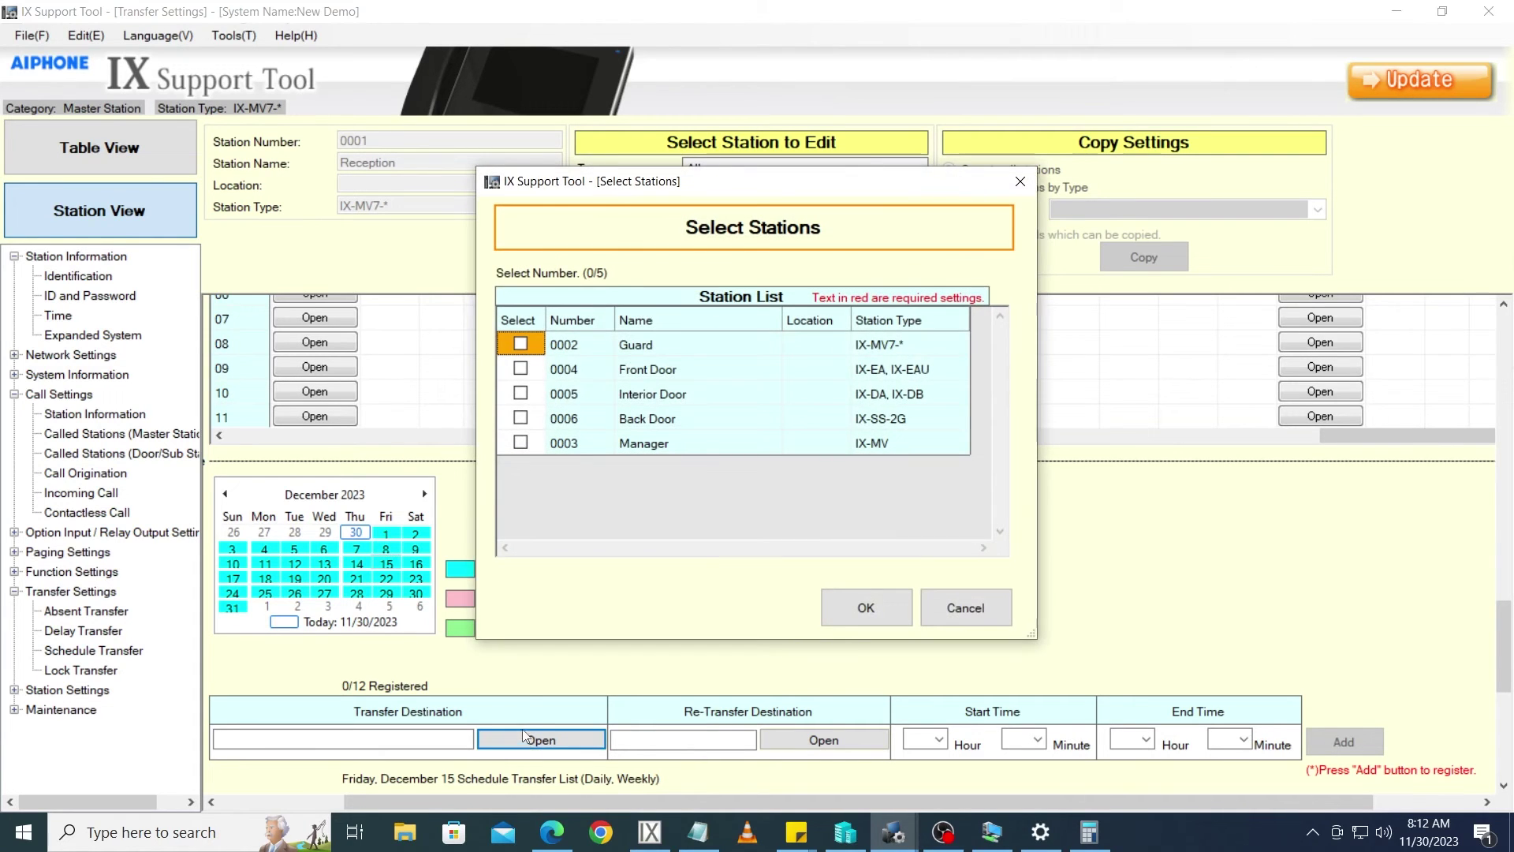
click(521, 344)
click(849, 609)
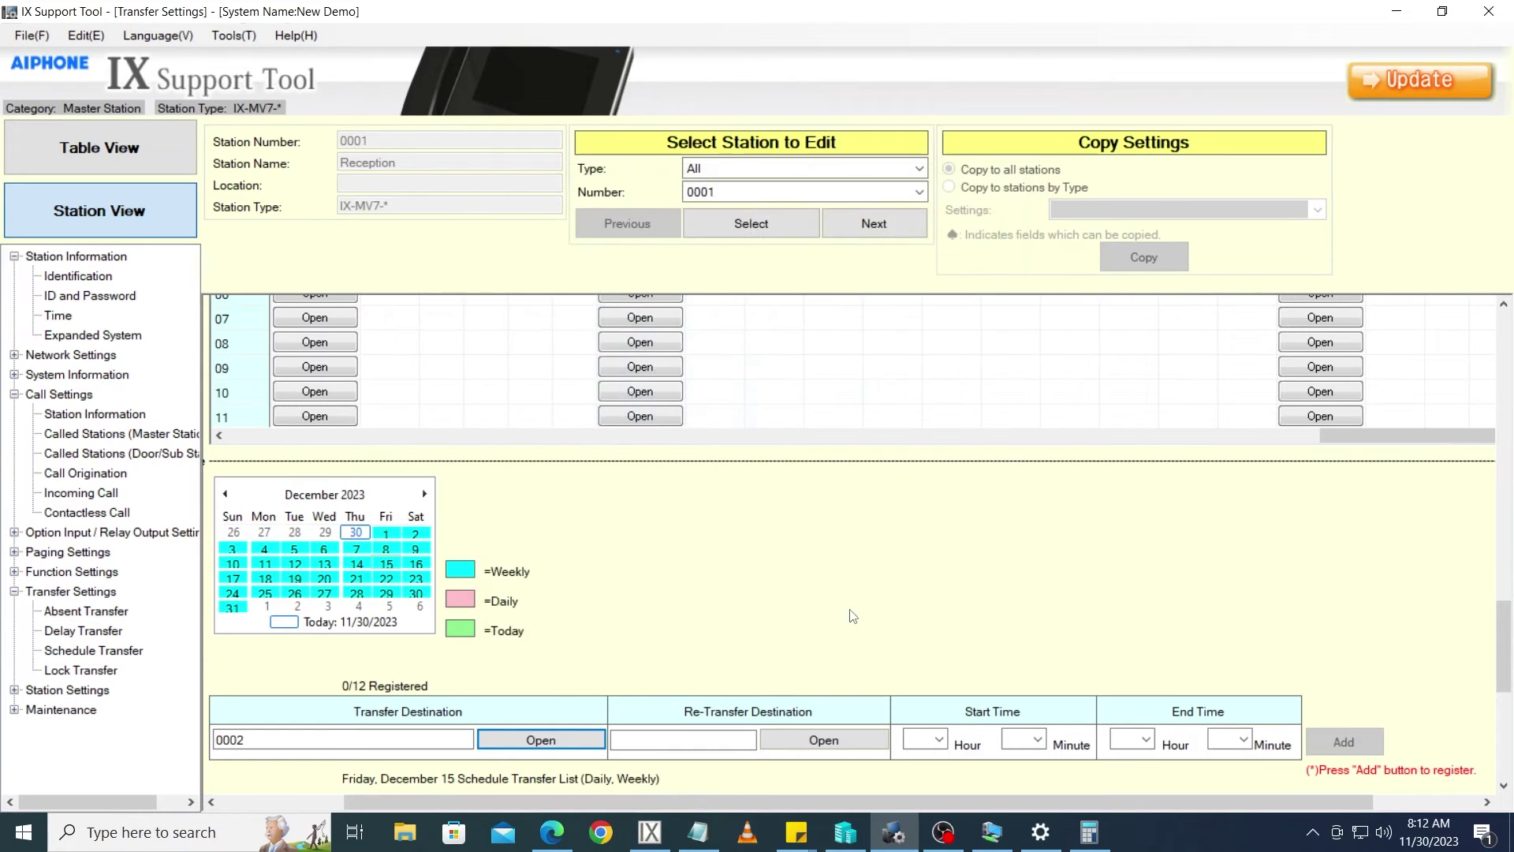
- Set the December 15 daily transfer to start at 11:30 and end at 14:00, and add it to the schedule list
click(919, 740)
click(905, 529)
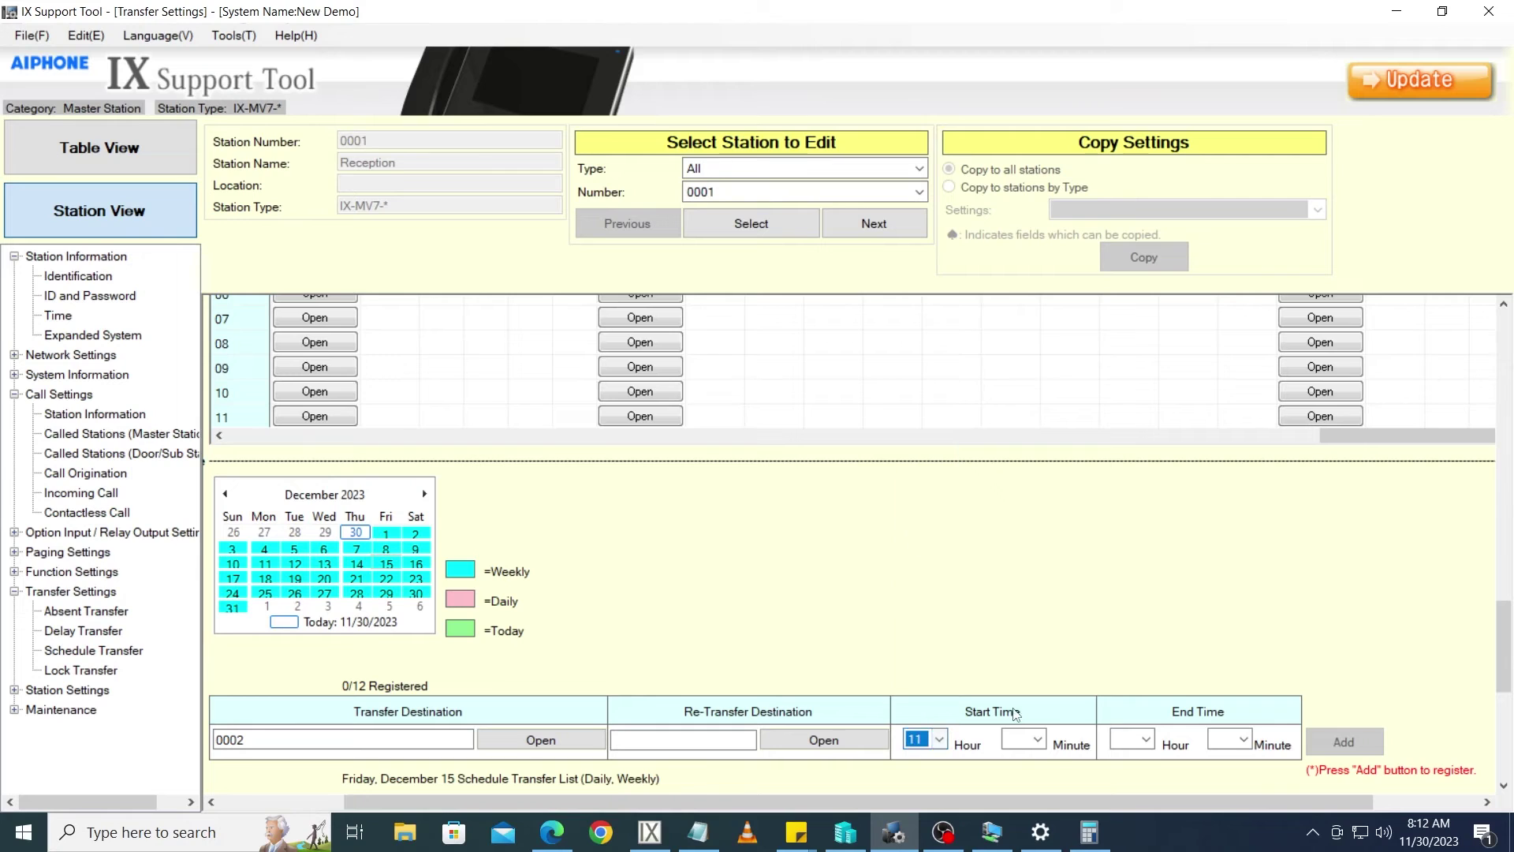
click(1038, 741)
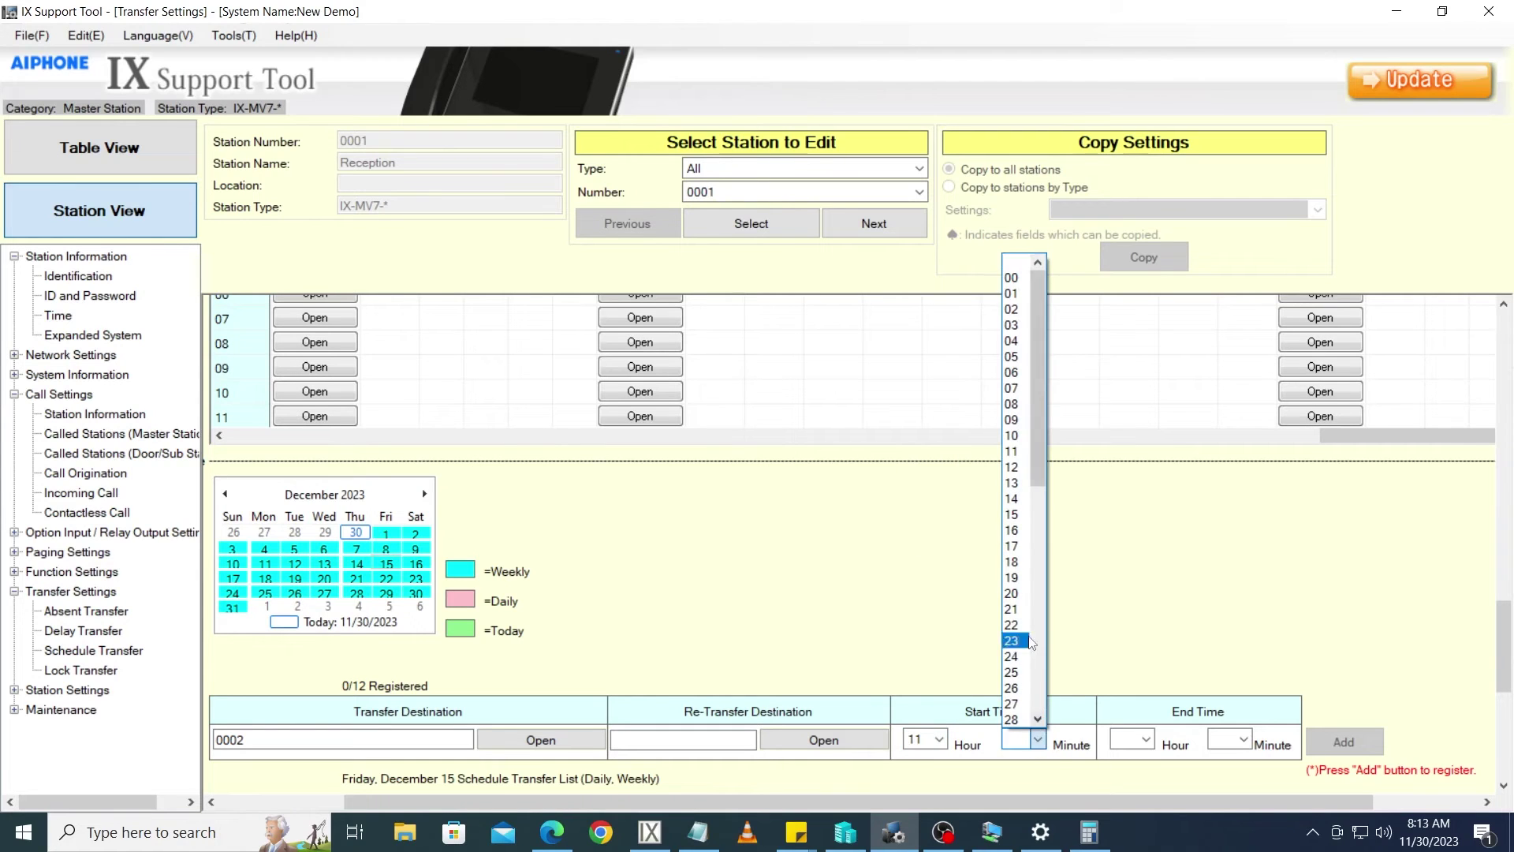
click(1012, 719)
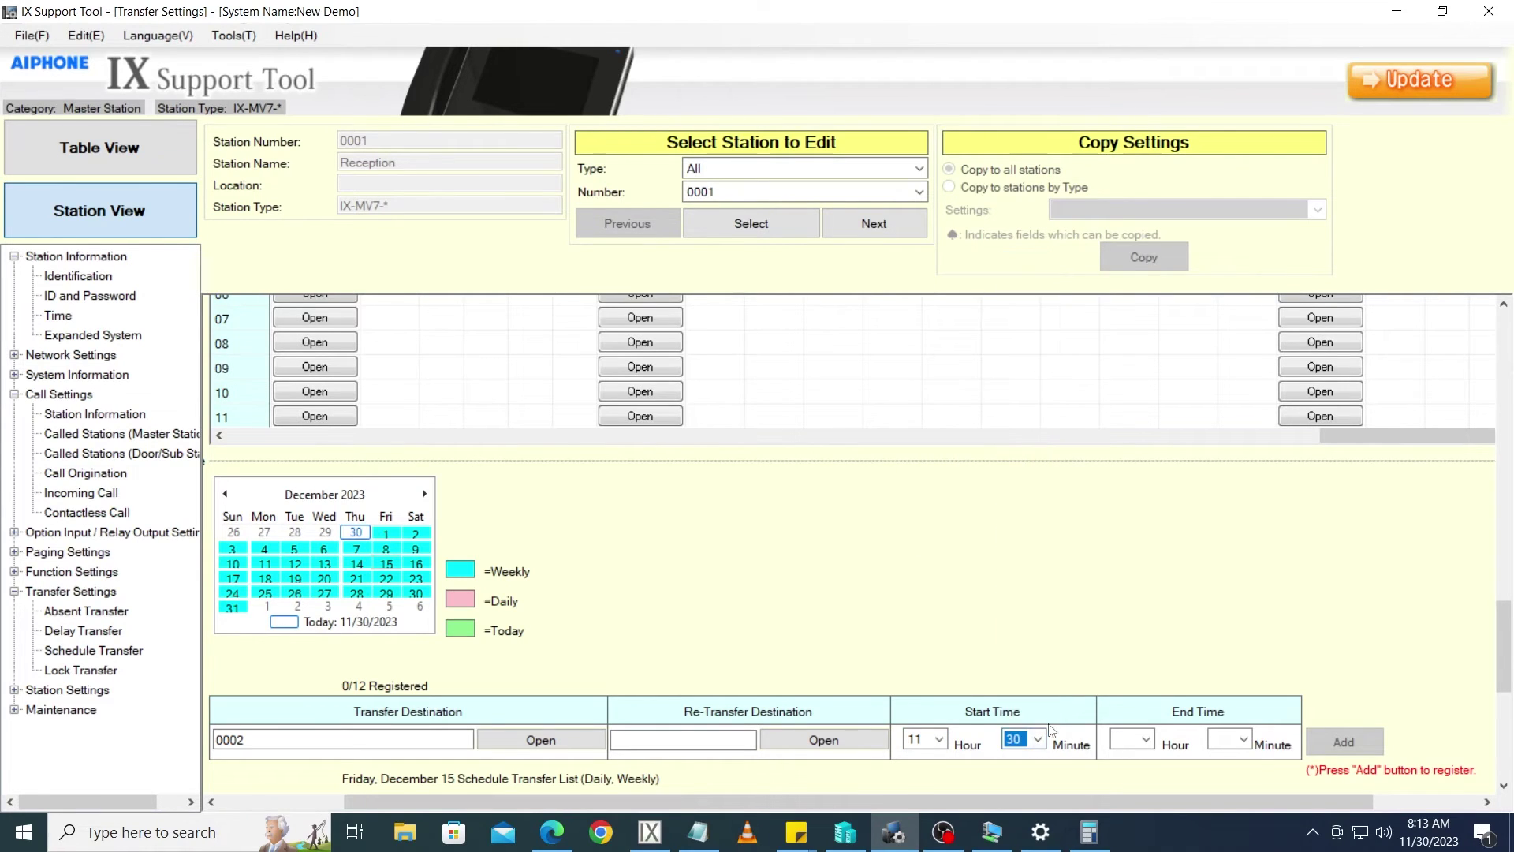
click(1146, 740)
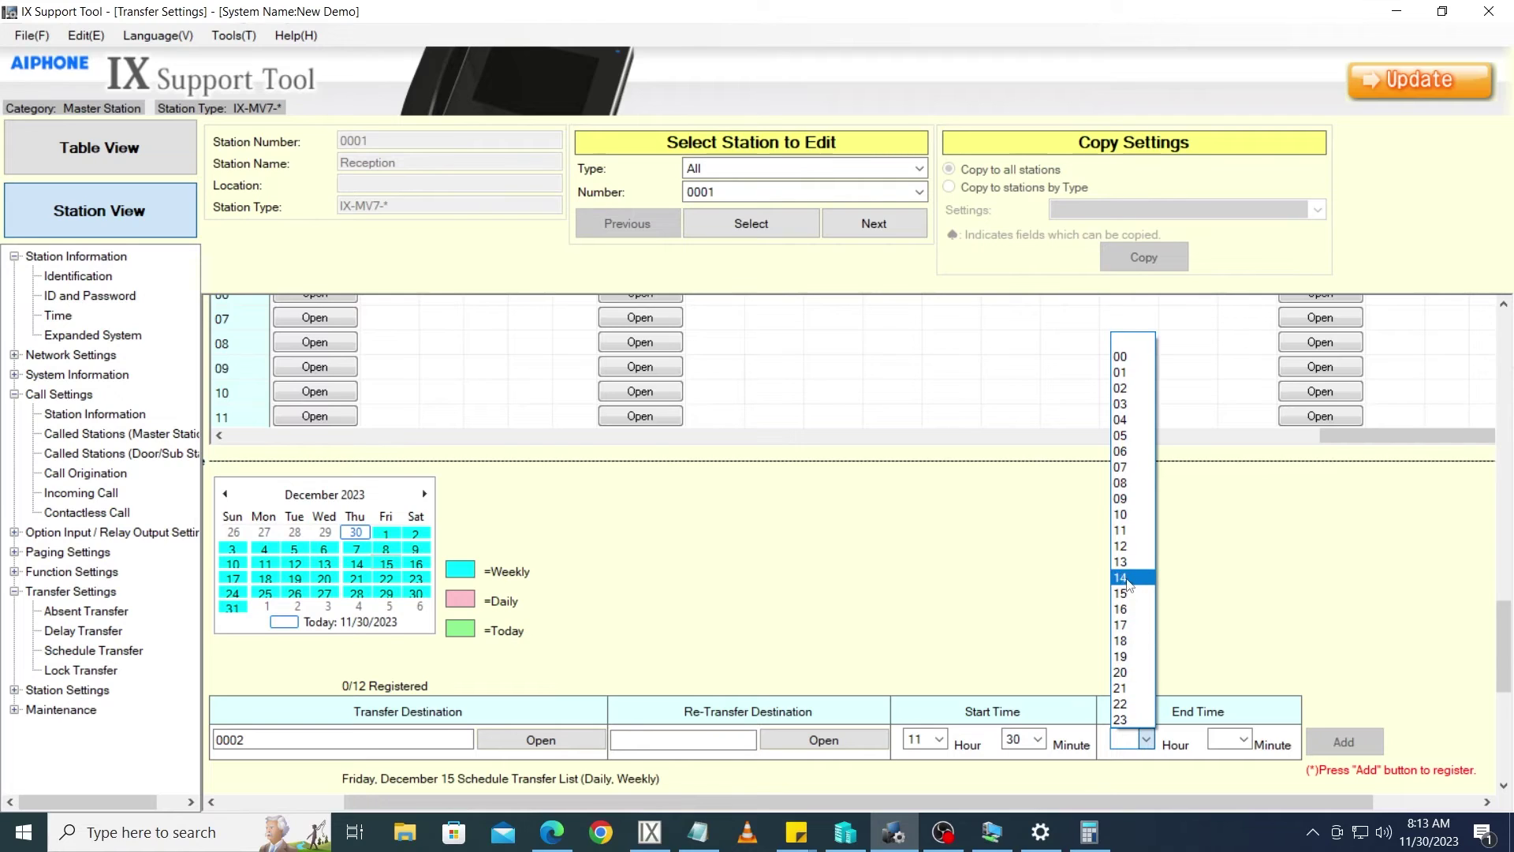
click(1127, 579)
click(1243, 739)
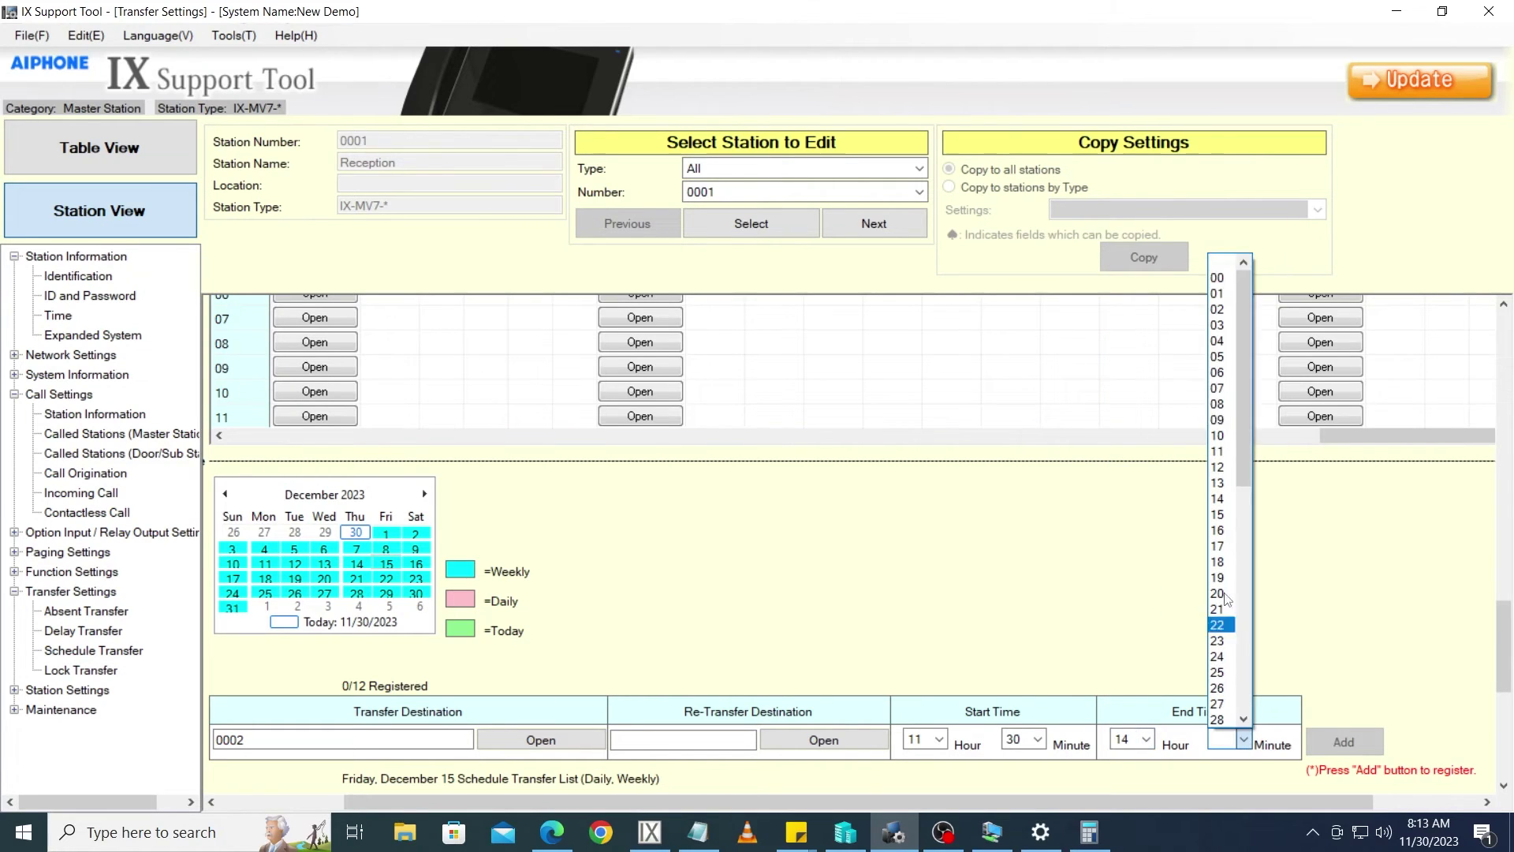
click(1228, 279)
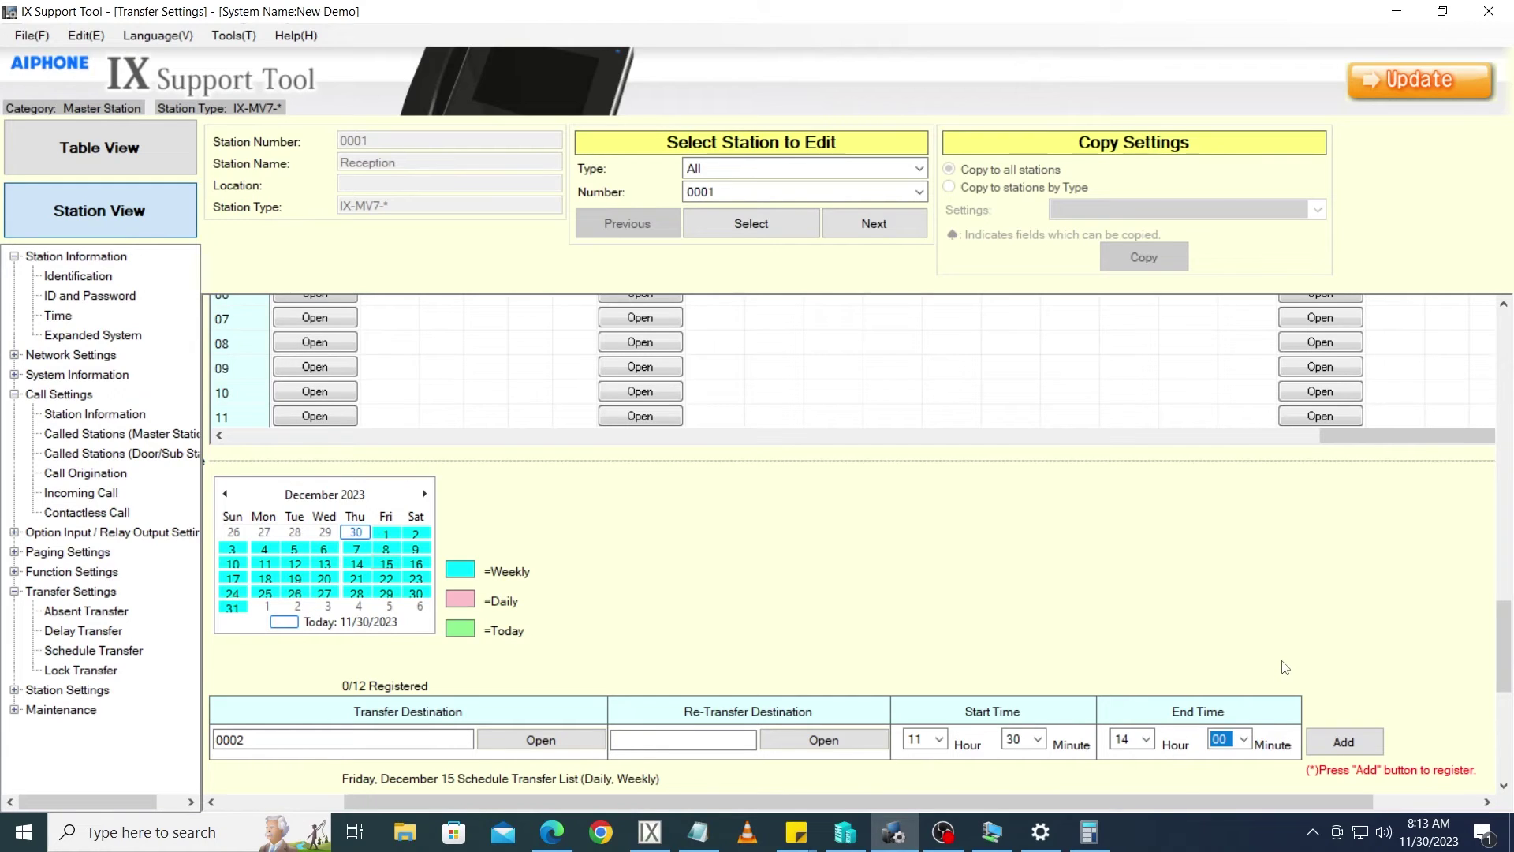
click(1335, 742)
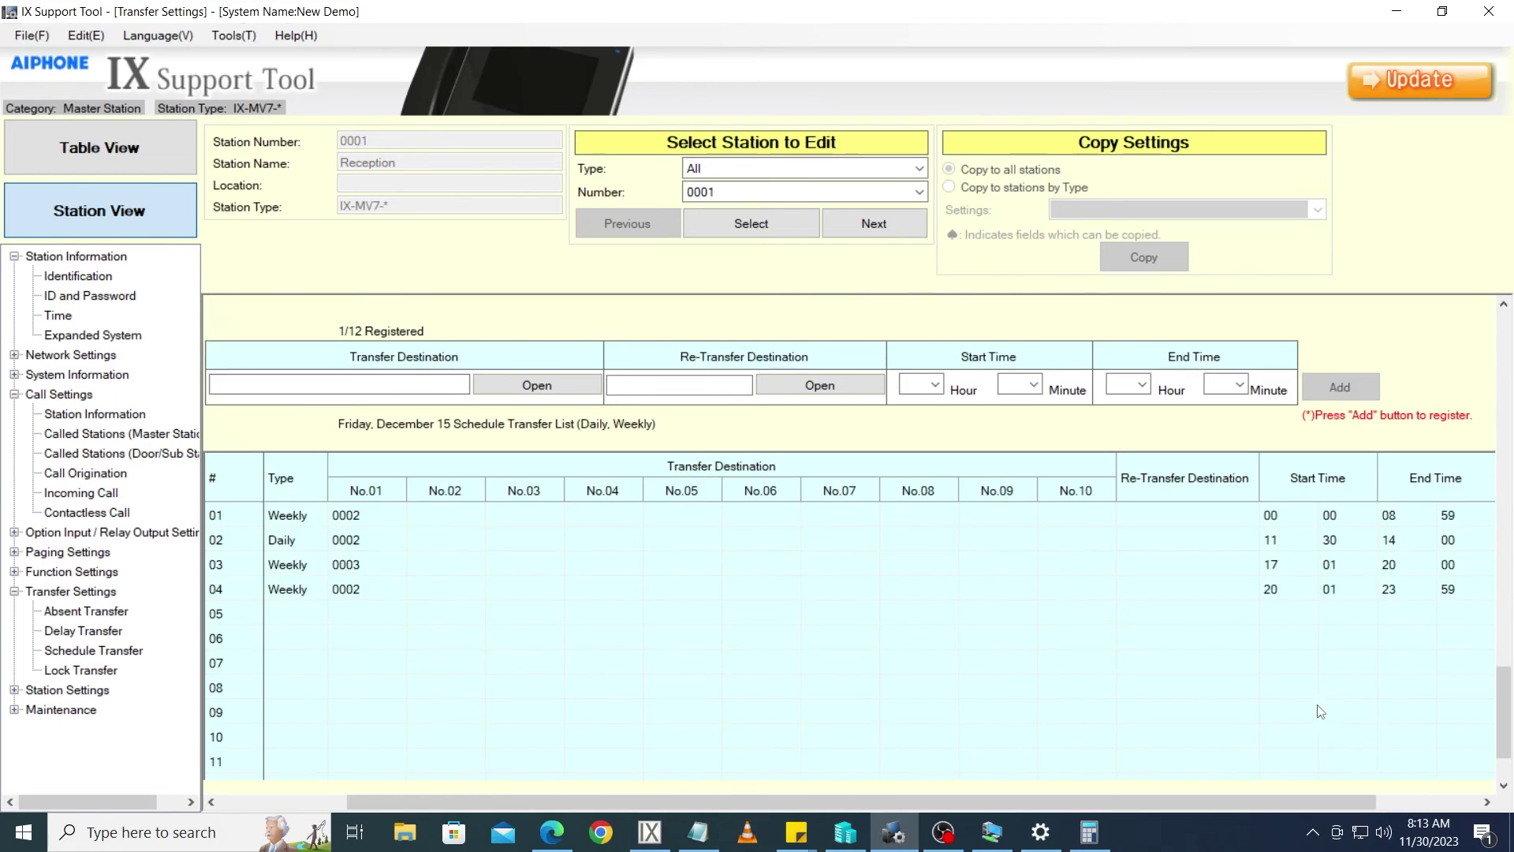
- Save Reception's schedule transfer settings with the Update command
drag(787, 802, 971, 799)
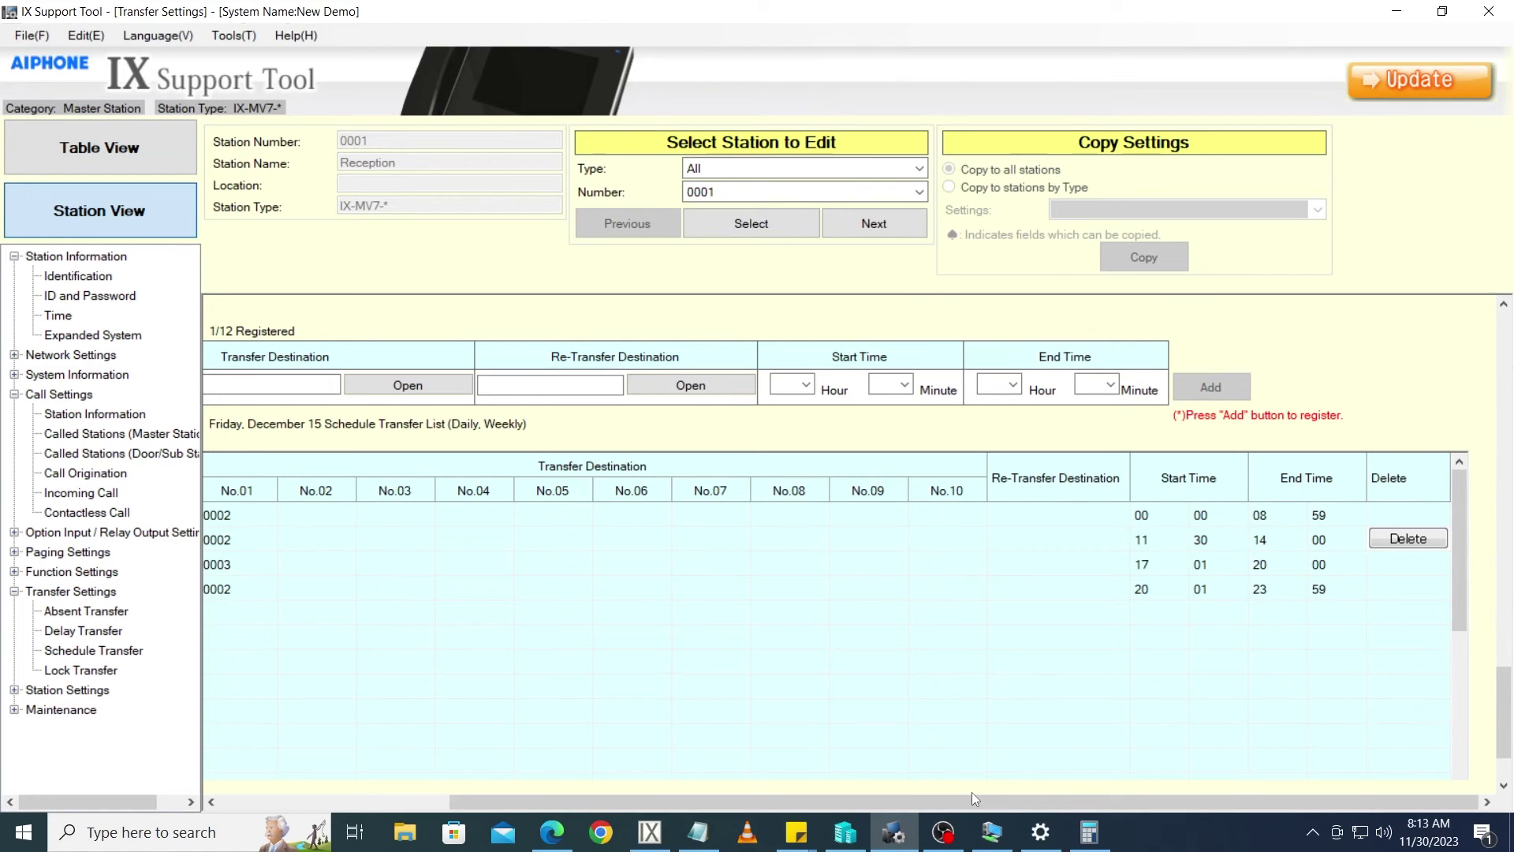
click(1367, 78)
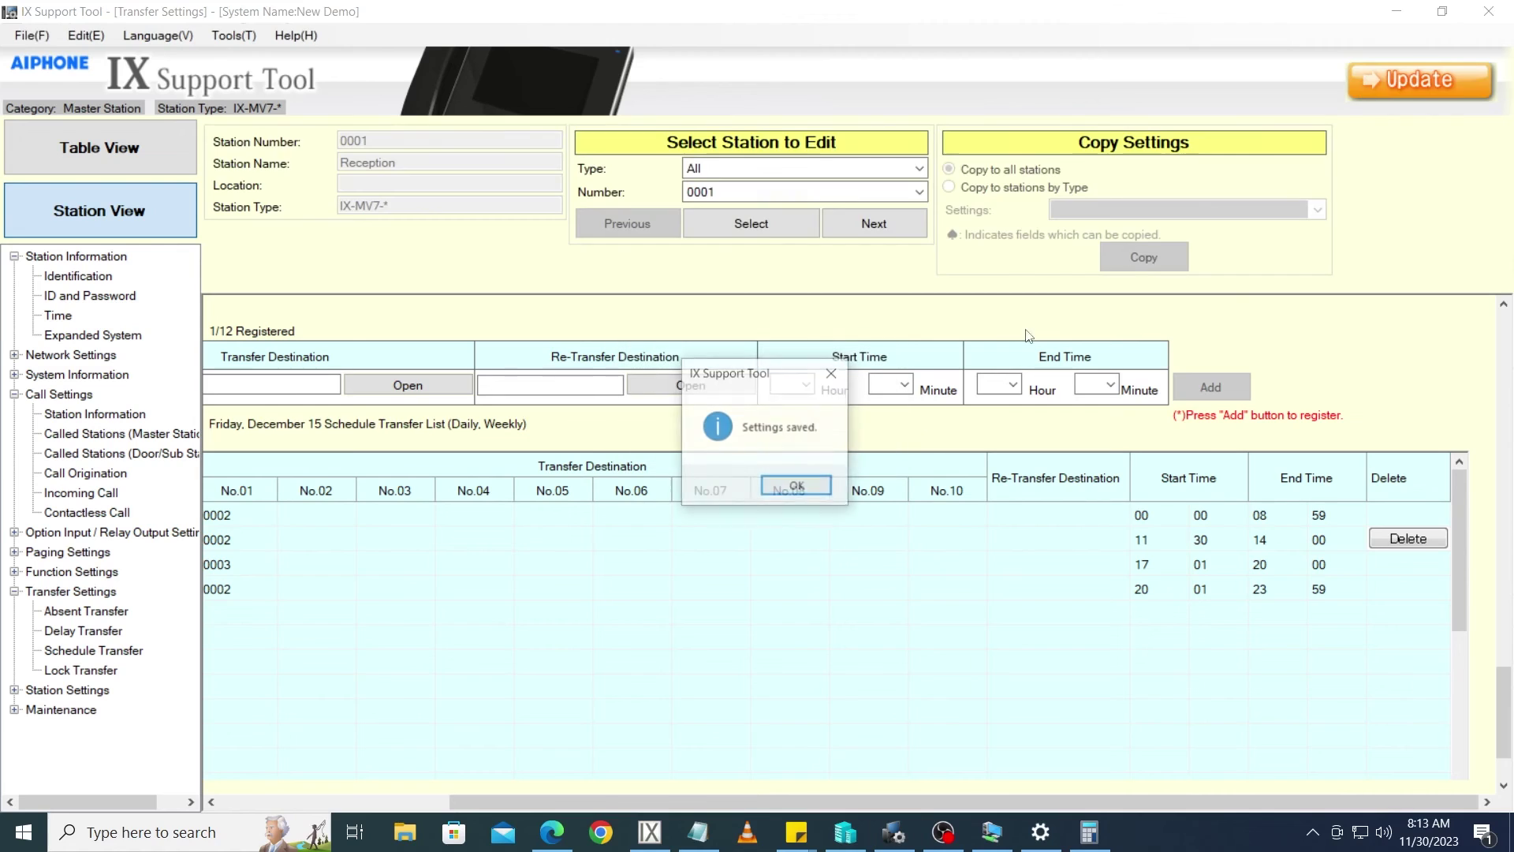
click(797, 487)
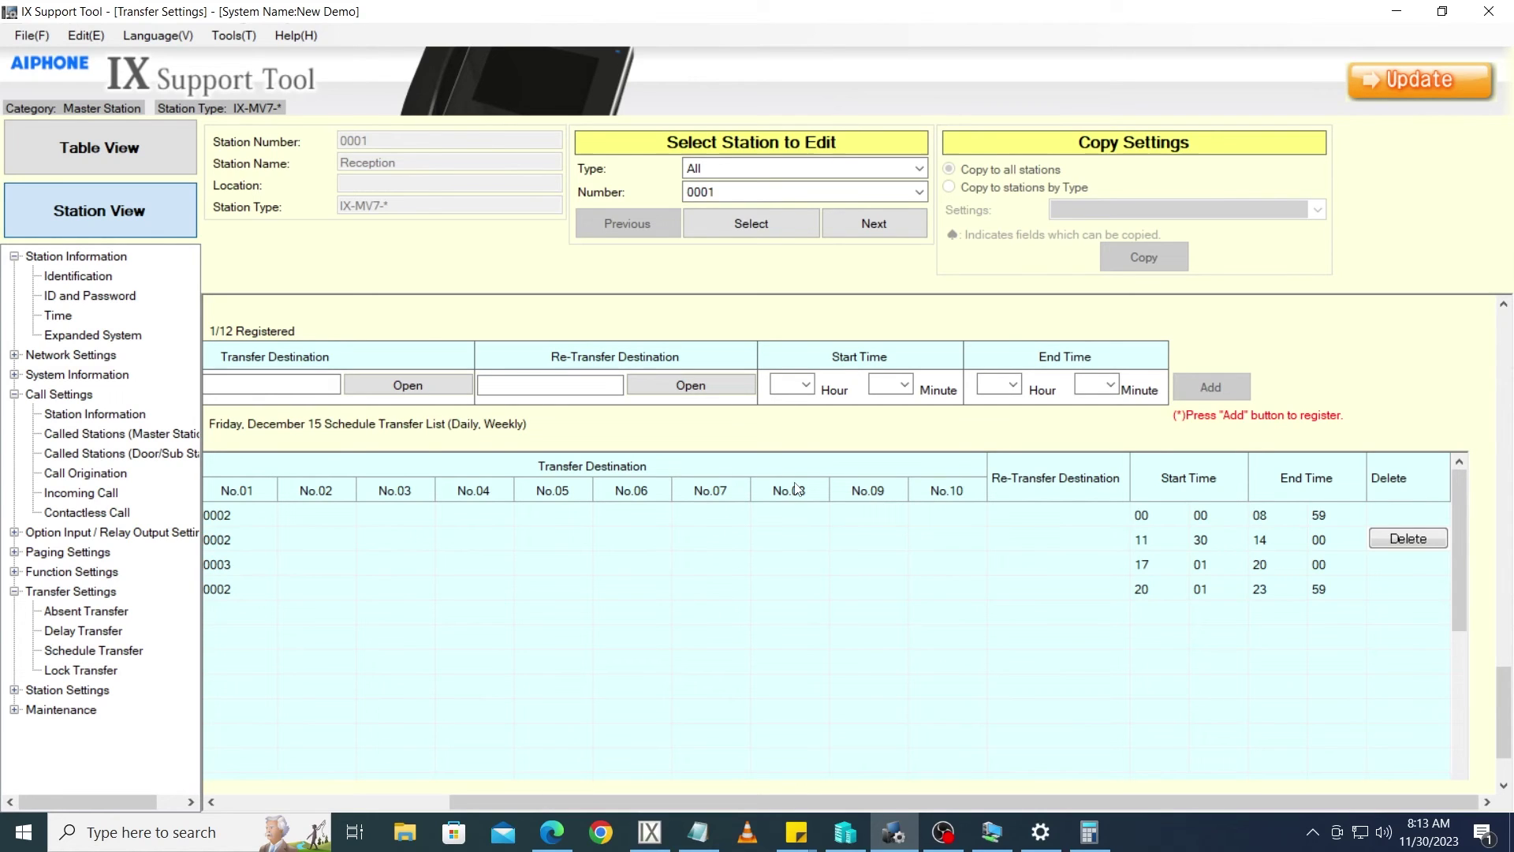
- Browse forward through the next stations' schedule transfer settings and return to station 0001, Reception
click(871, 226)
click(871, 226)
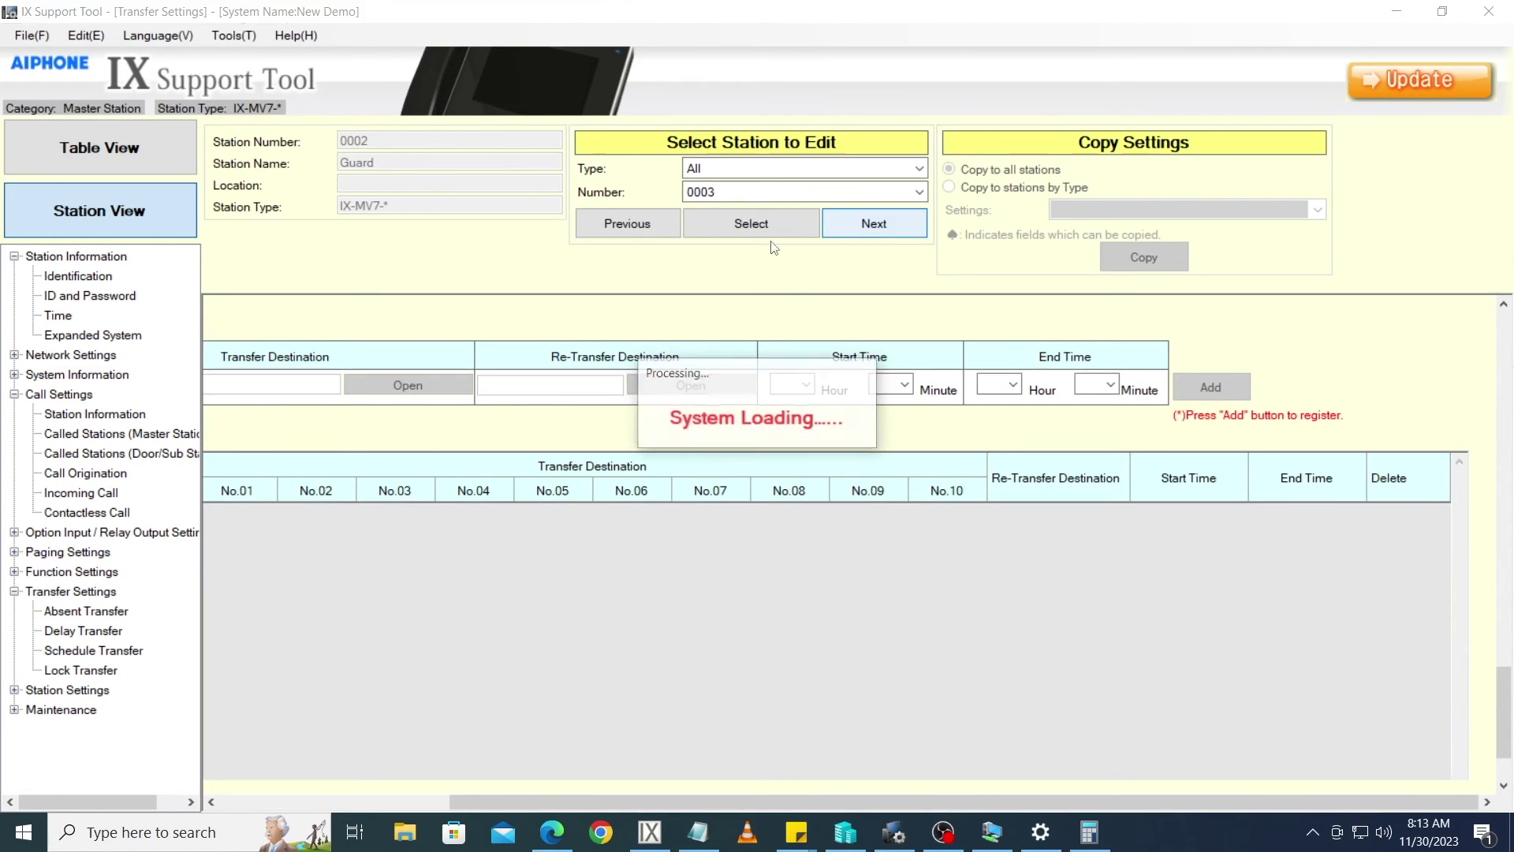
click(635, 226)
click(634, 226)
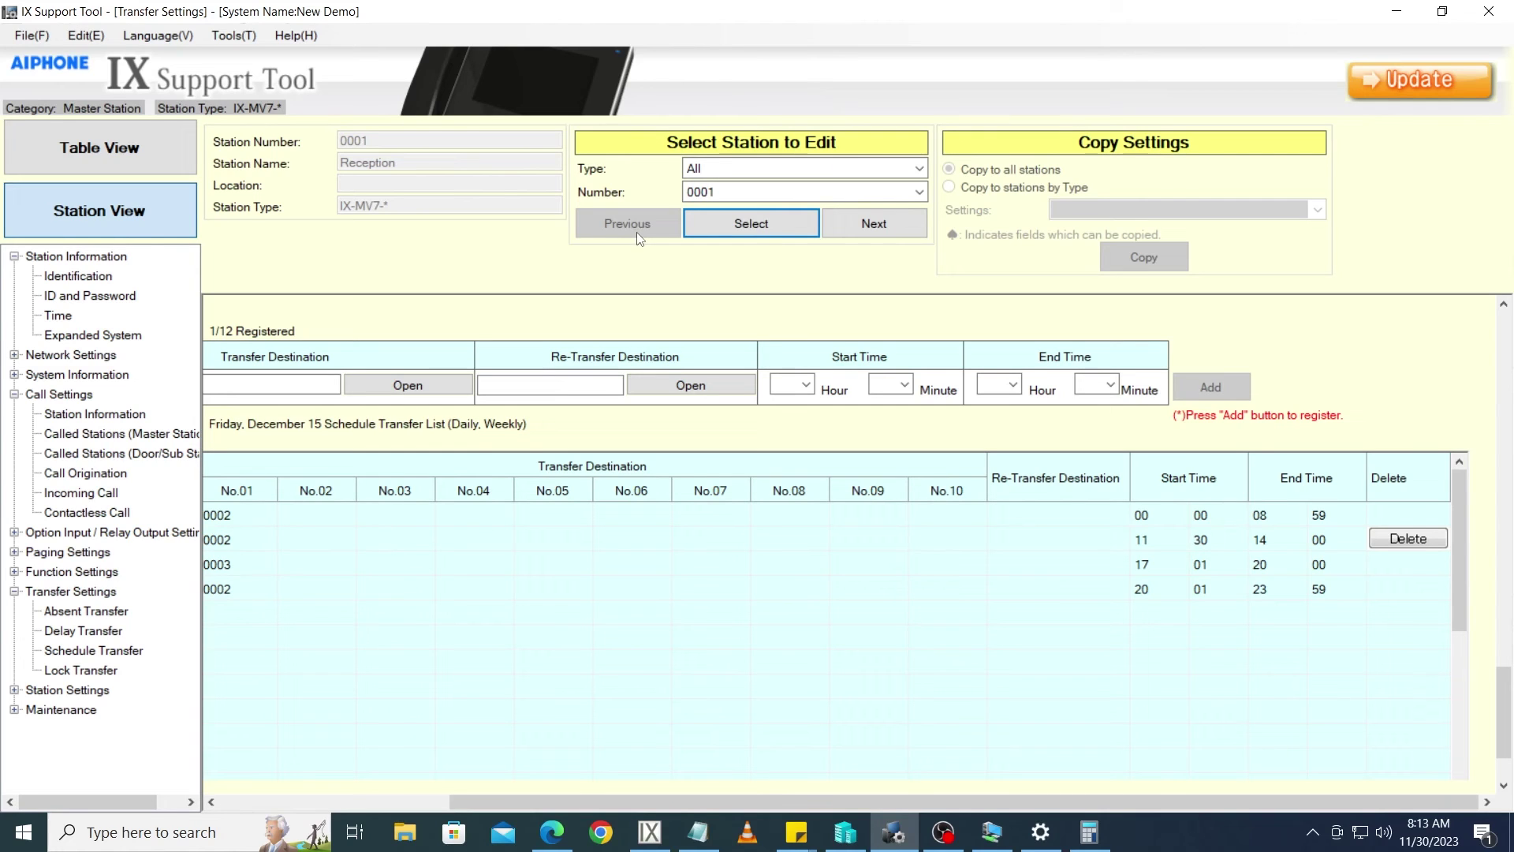
- Switch to the table view of all stations and open the page for uploading settings to stations
click(122, 129)
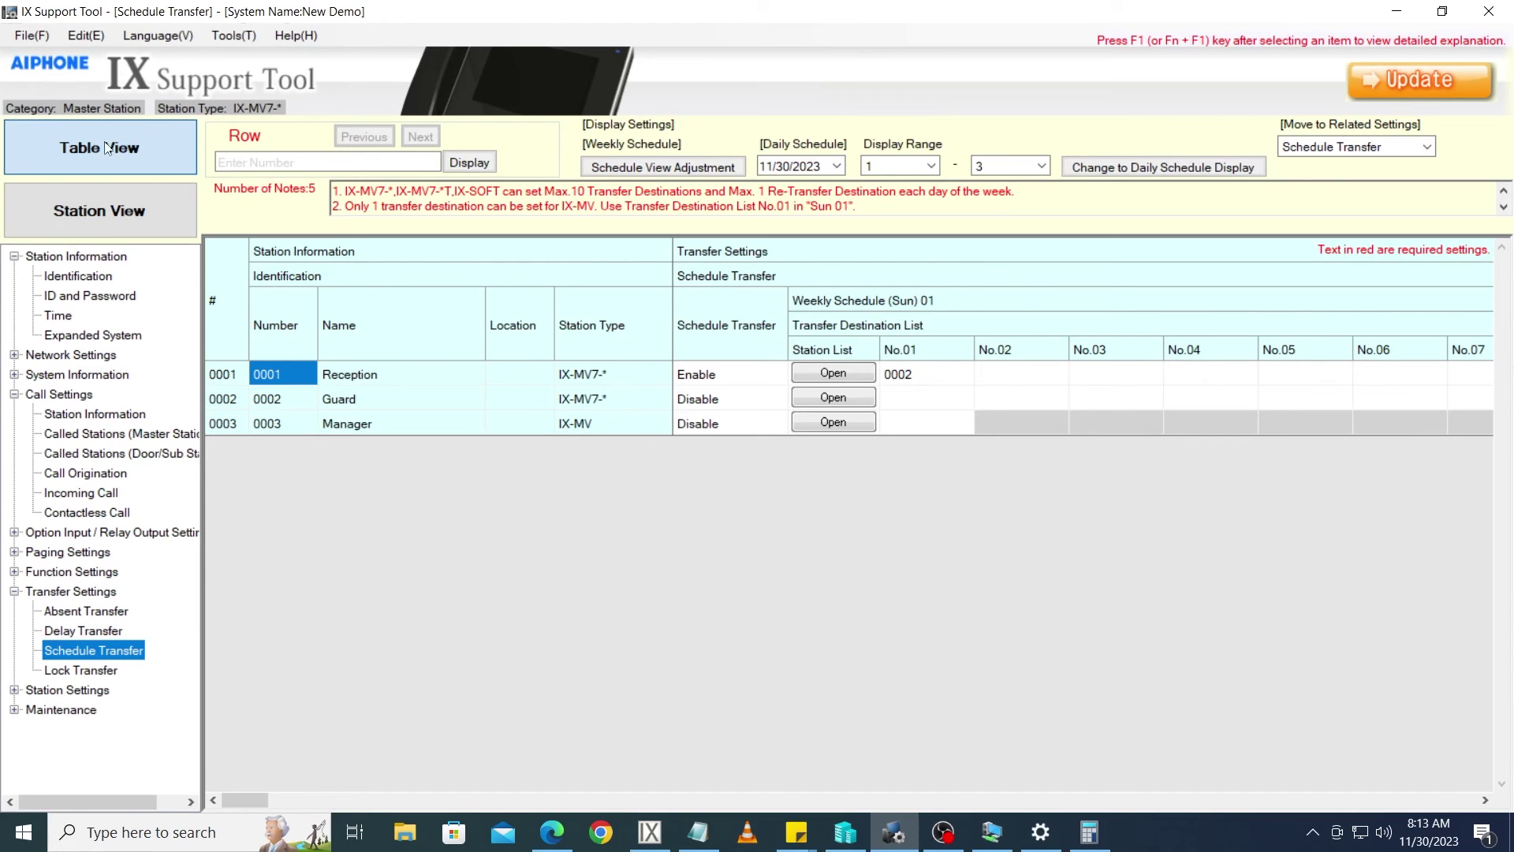
click(31, 36)
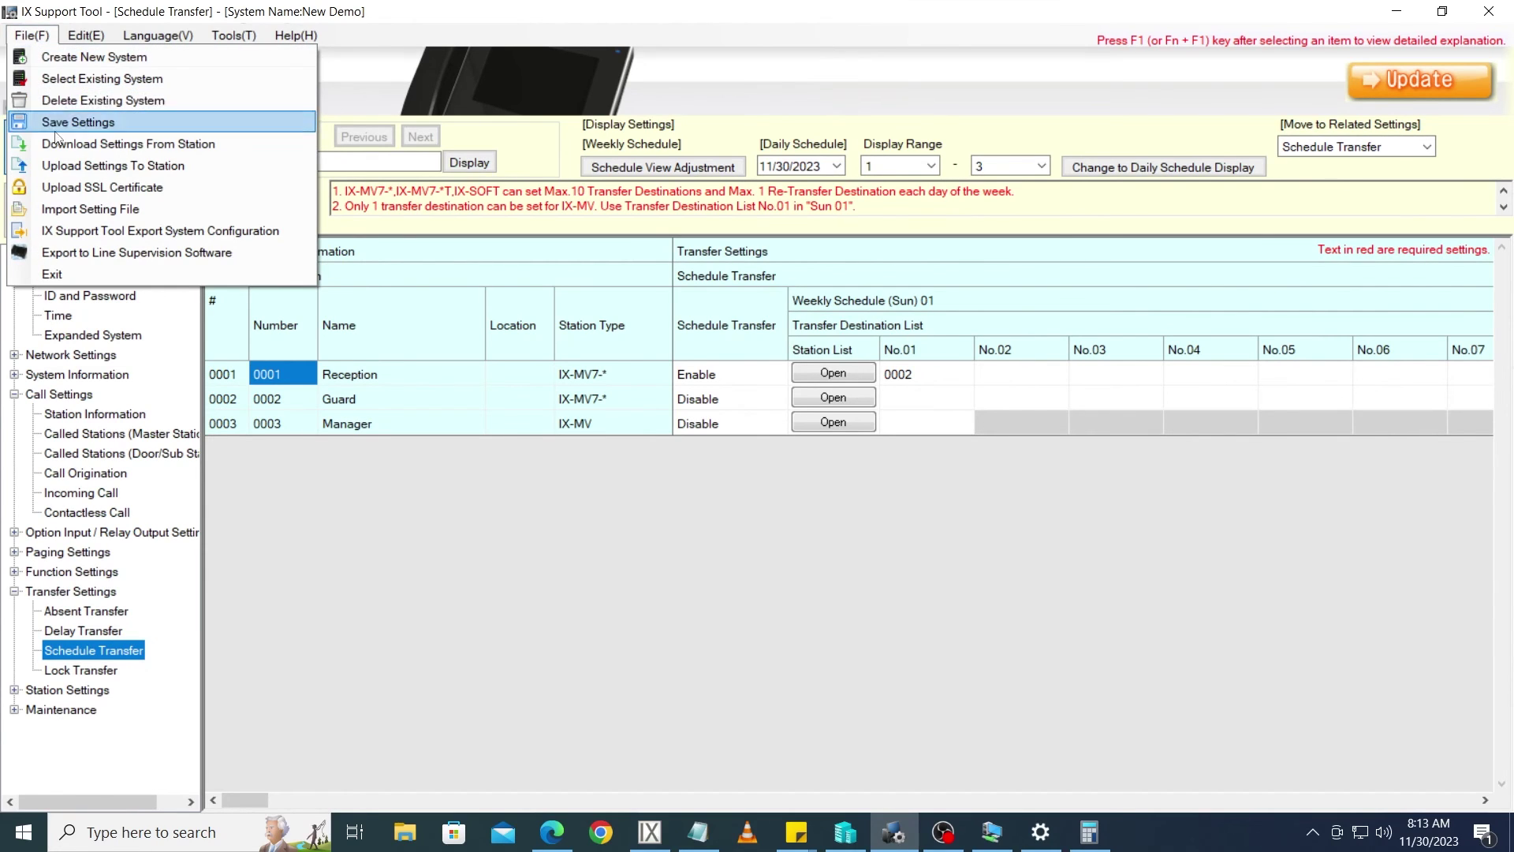
click(42, 165)
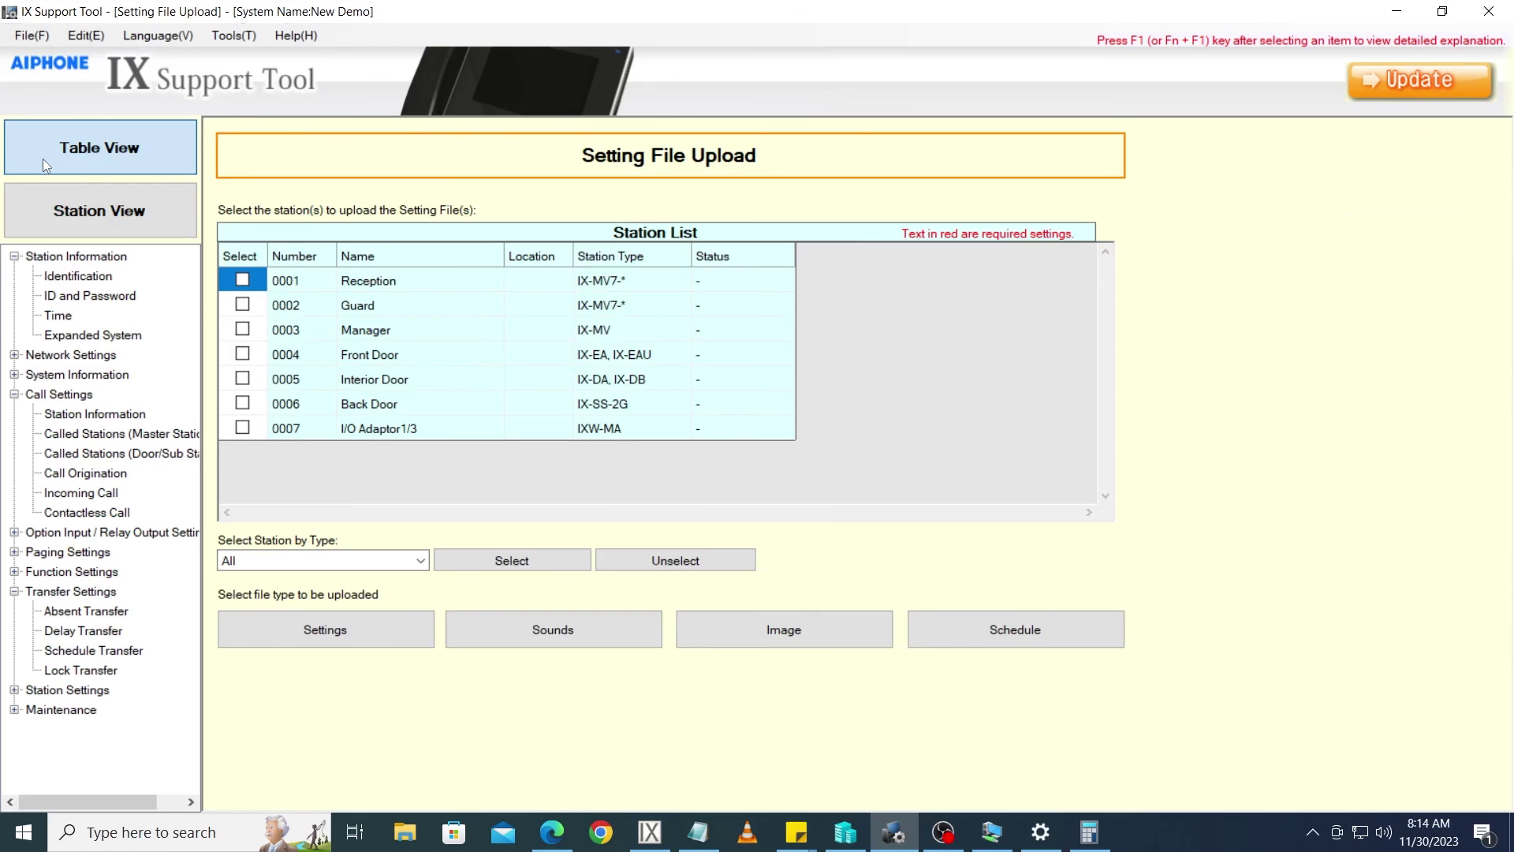
click(943, 832)
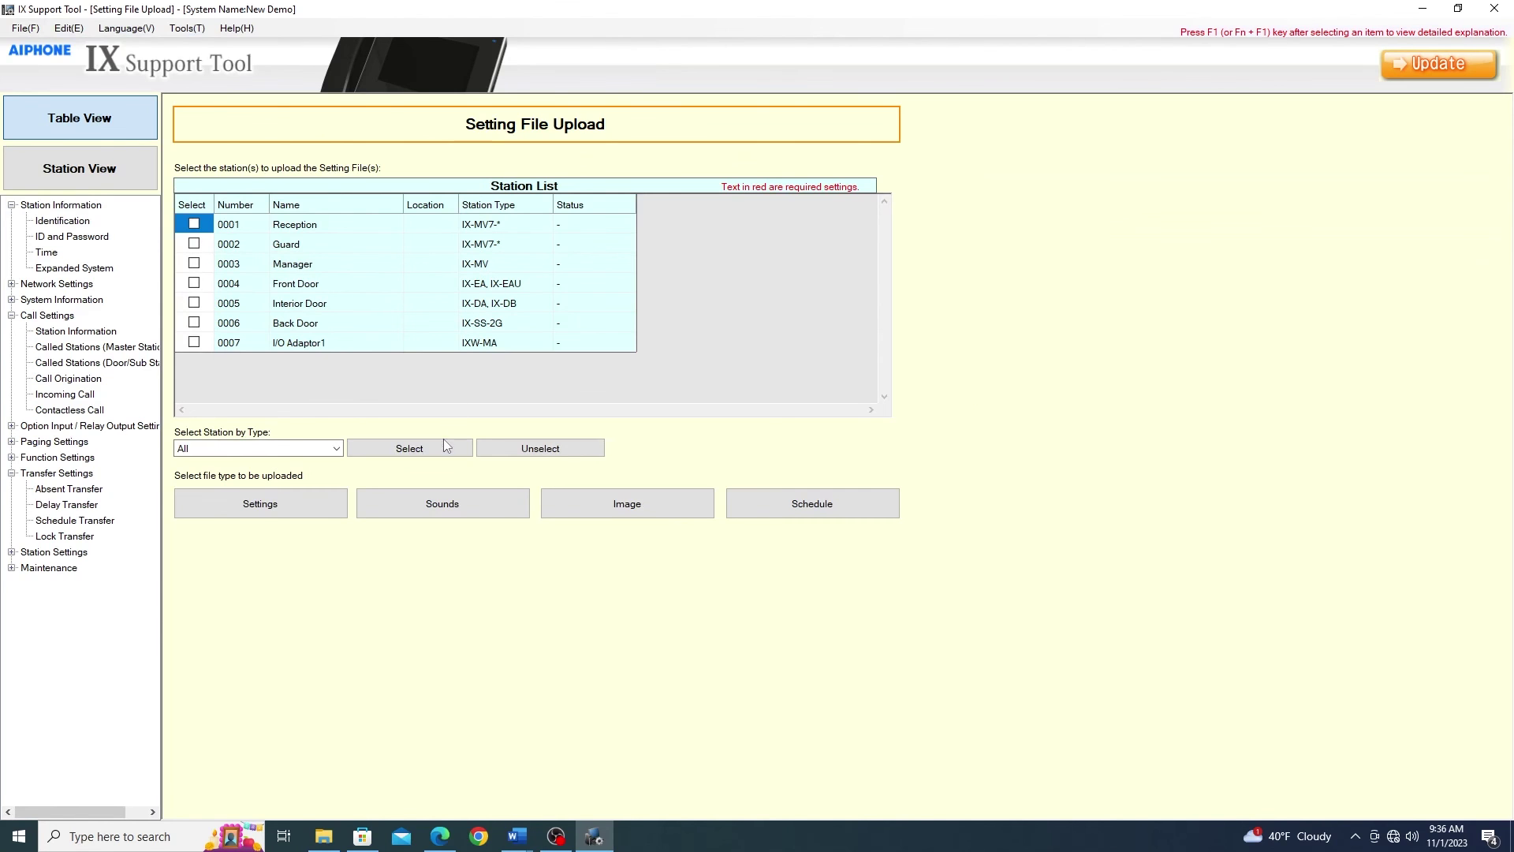
- Select all stations in the list and upload their settings files
click(447, 448)
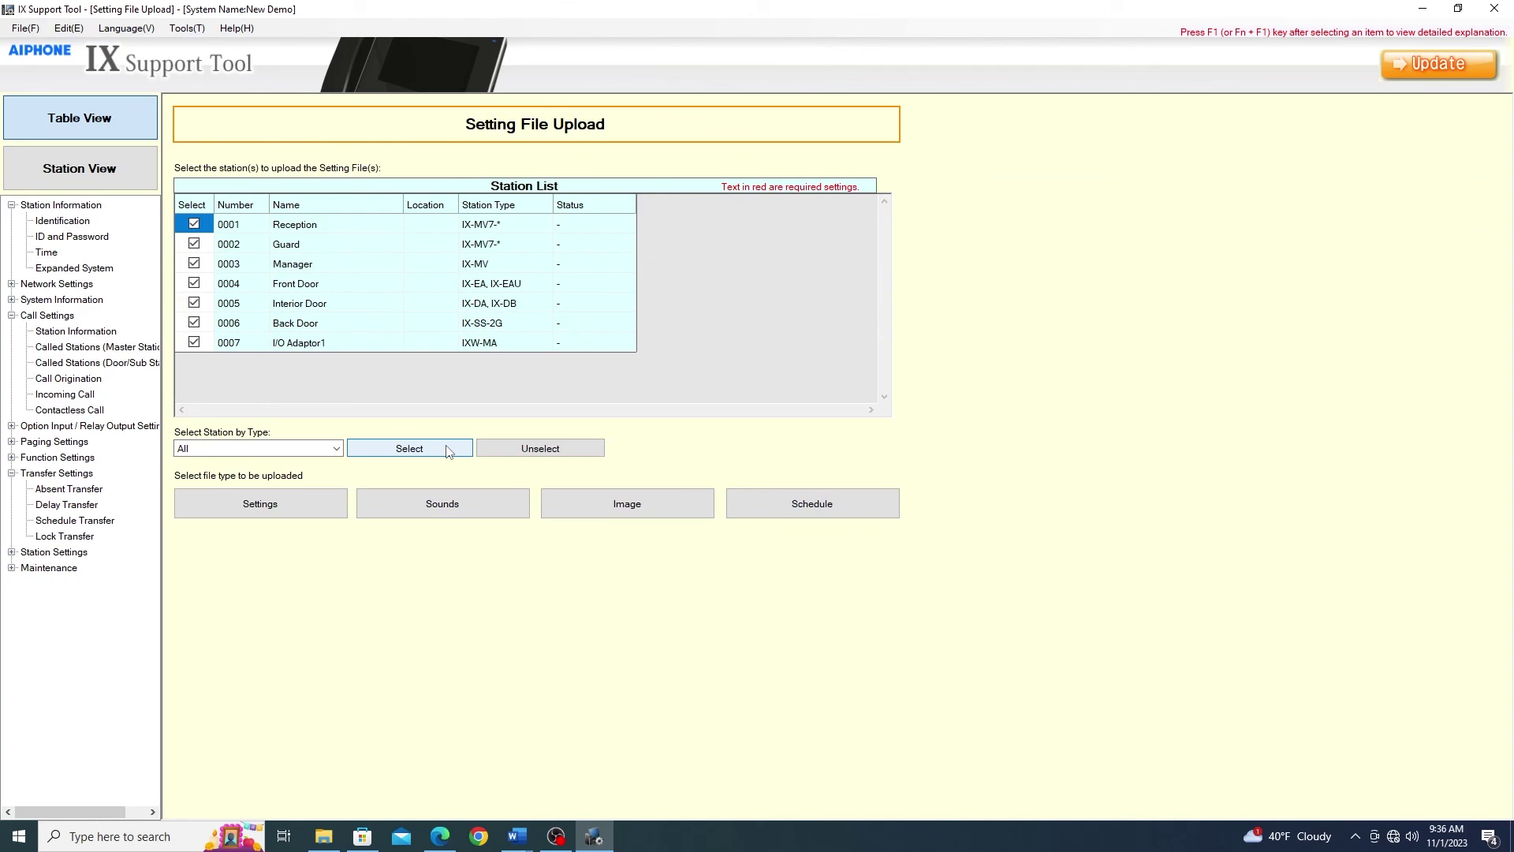
click(310, 504)
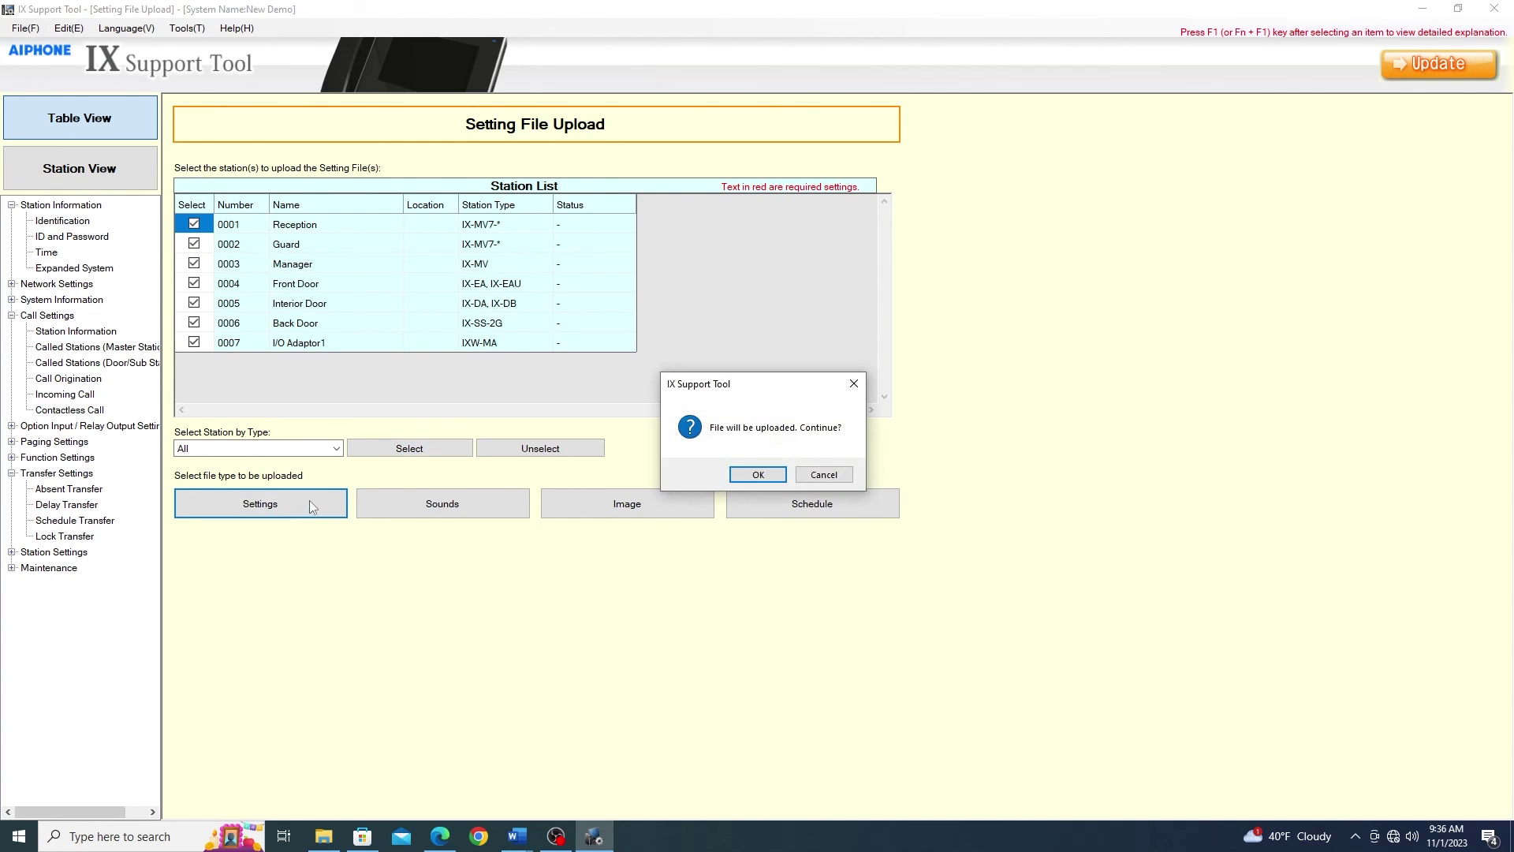
click(758, 474)
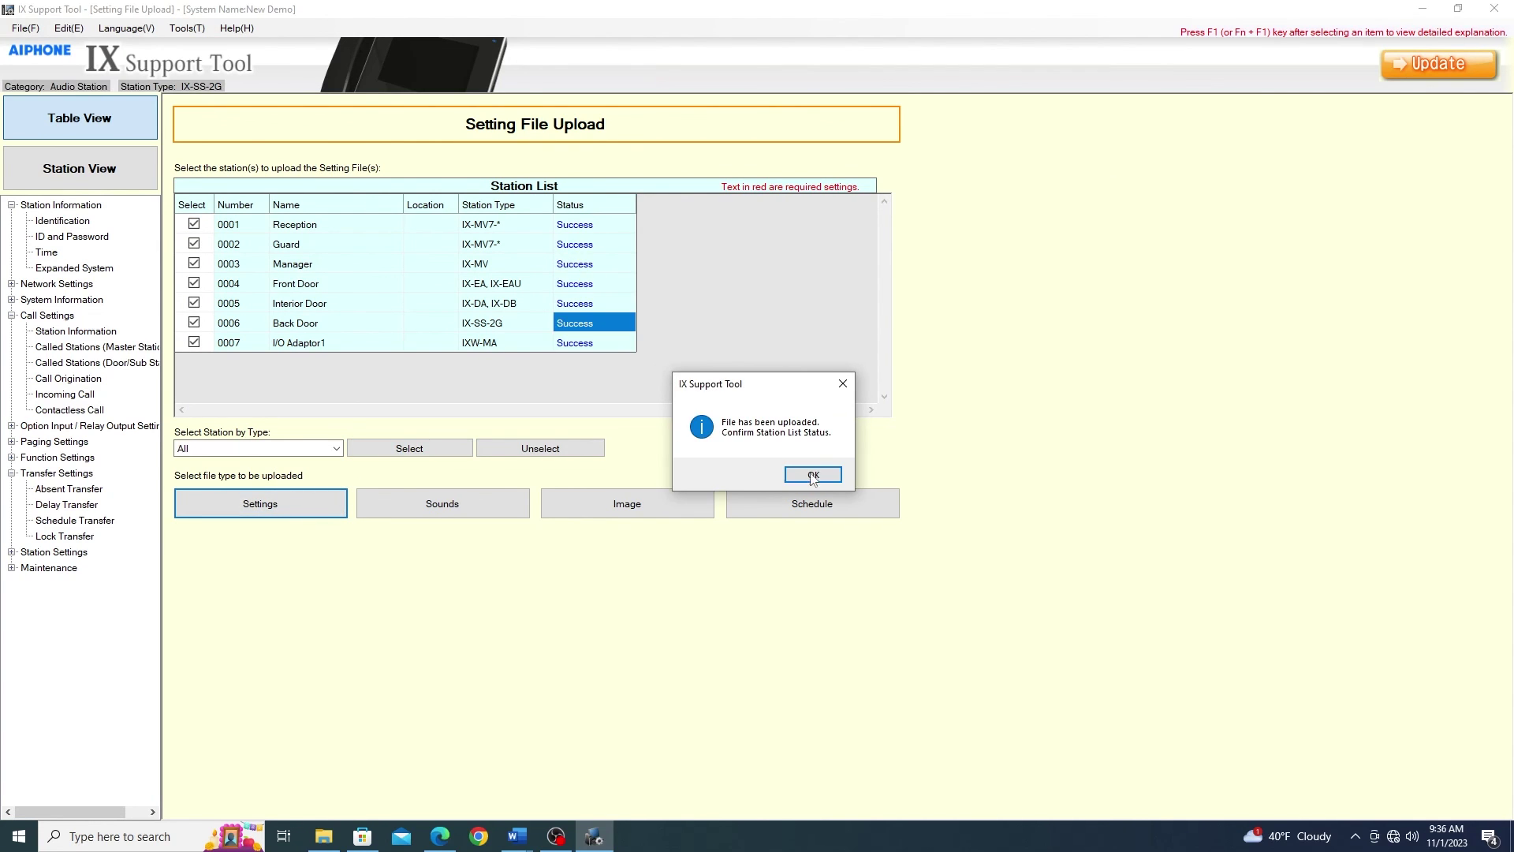
click(813, 474)
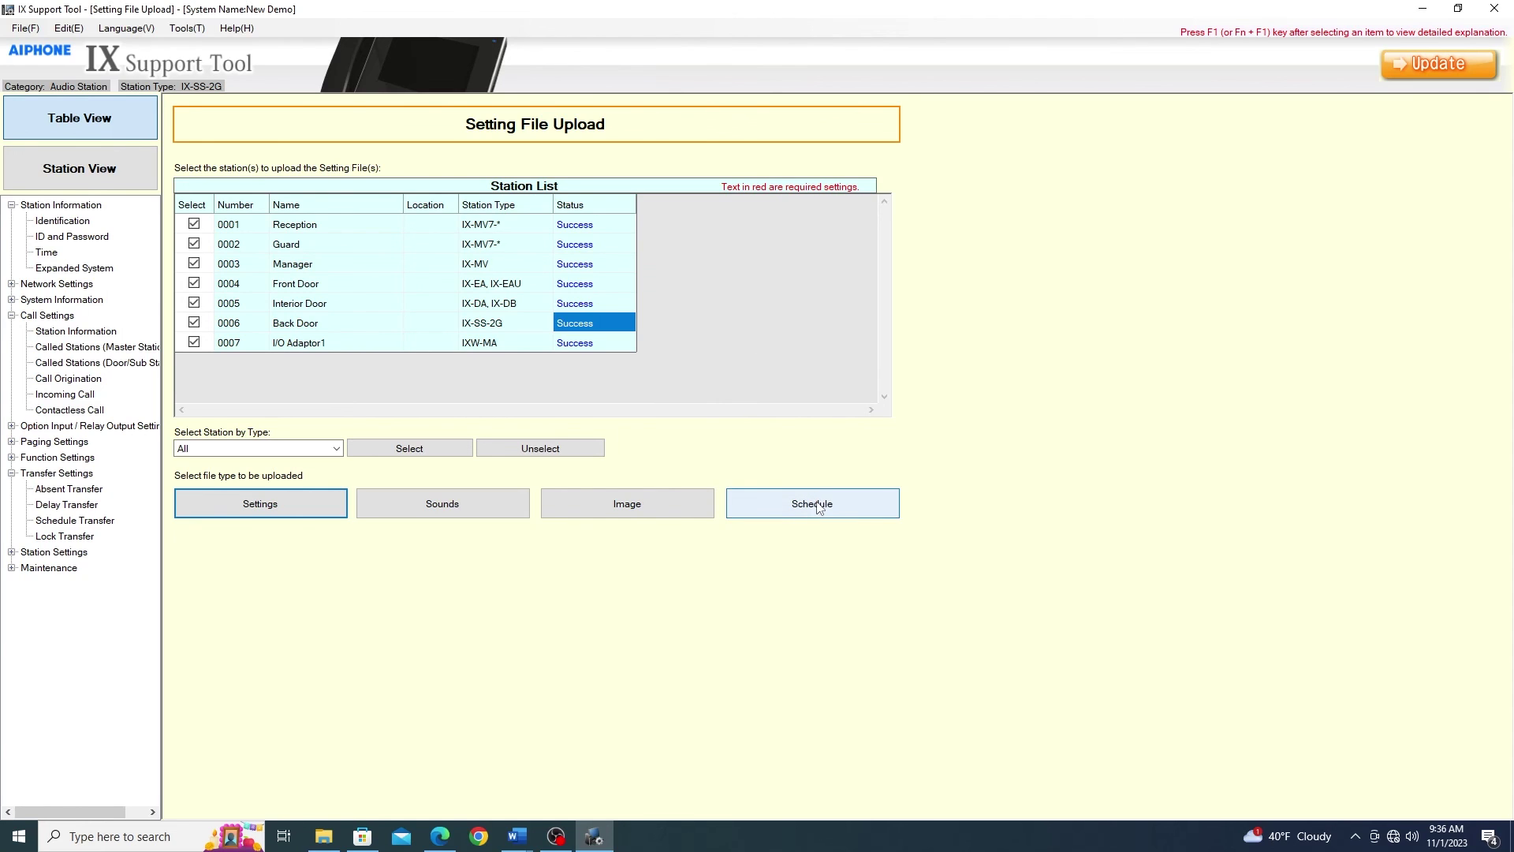
- Upload the Schedule Transfer schedules for stations Reception (0001) and Guard (0002), and close the schedule upload window
click(819, 506)
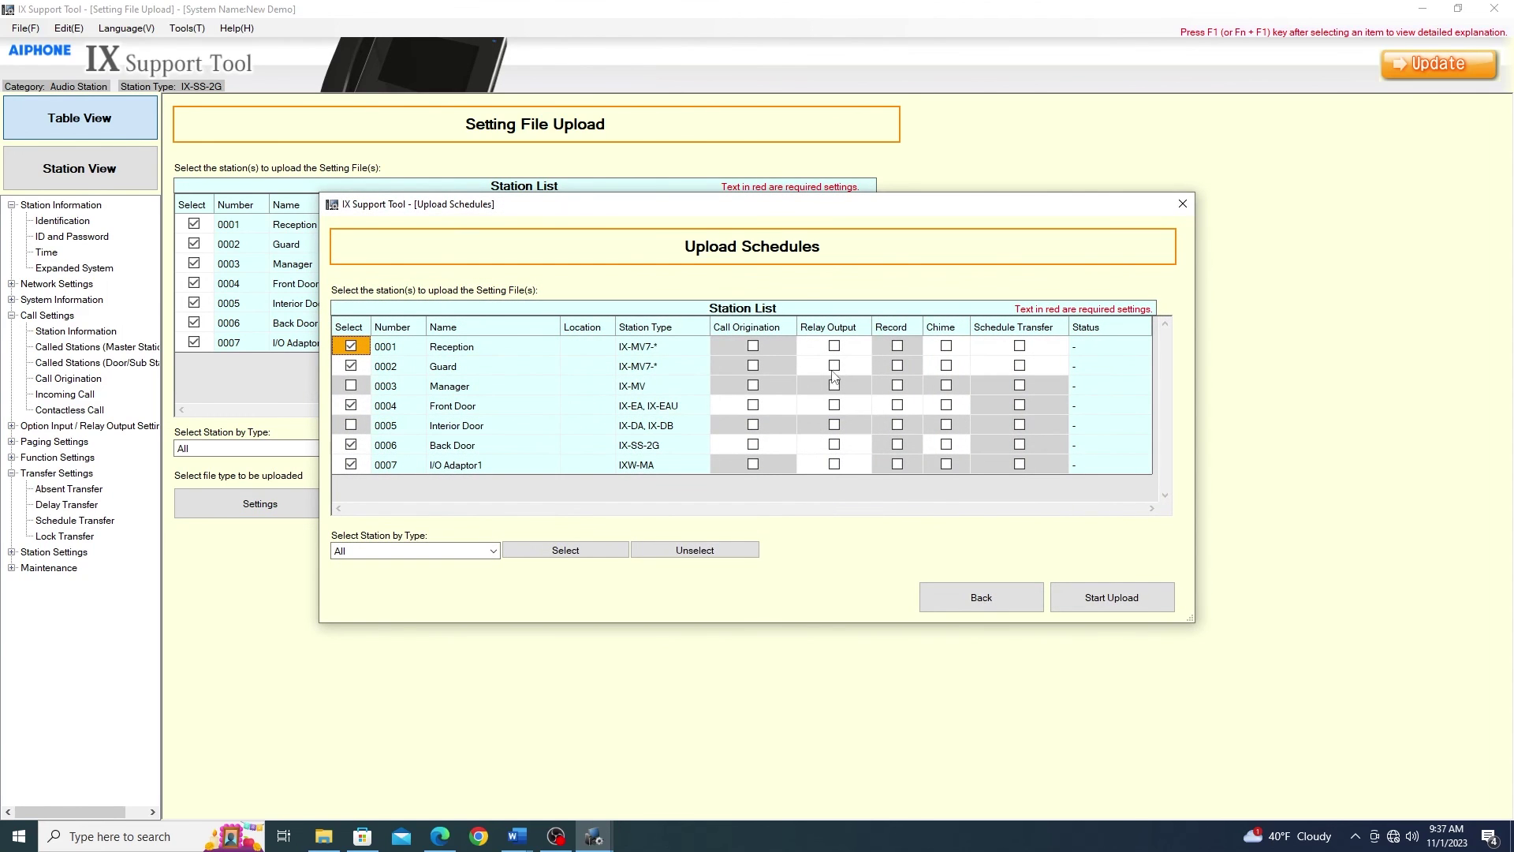
click(1021, 347)
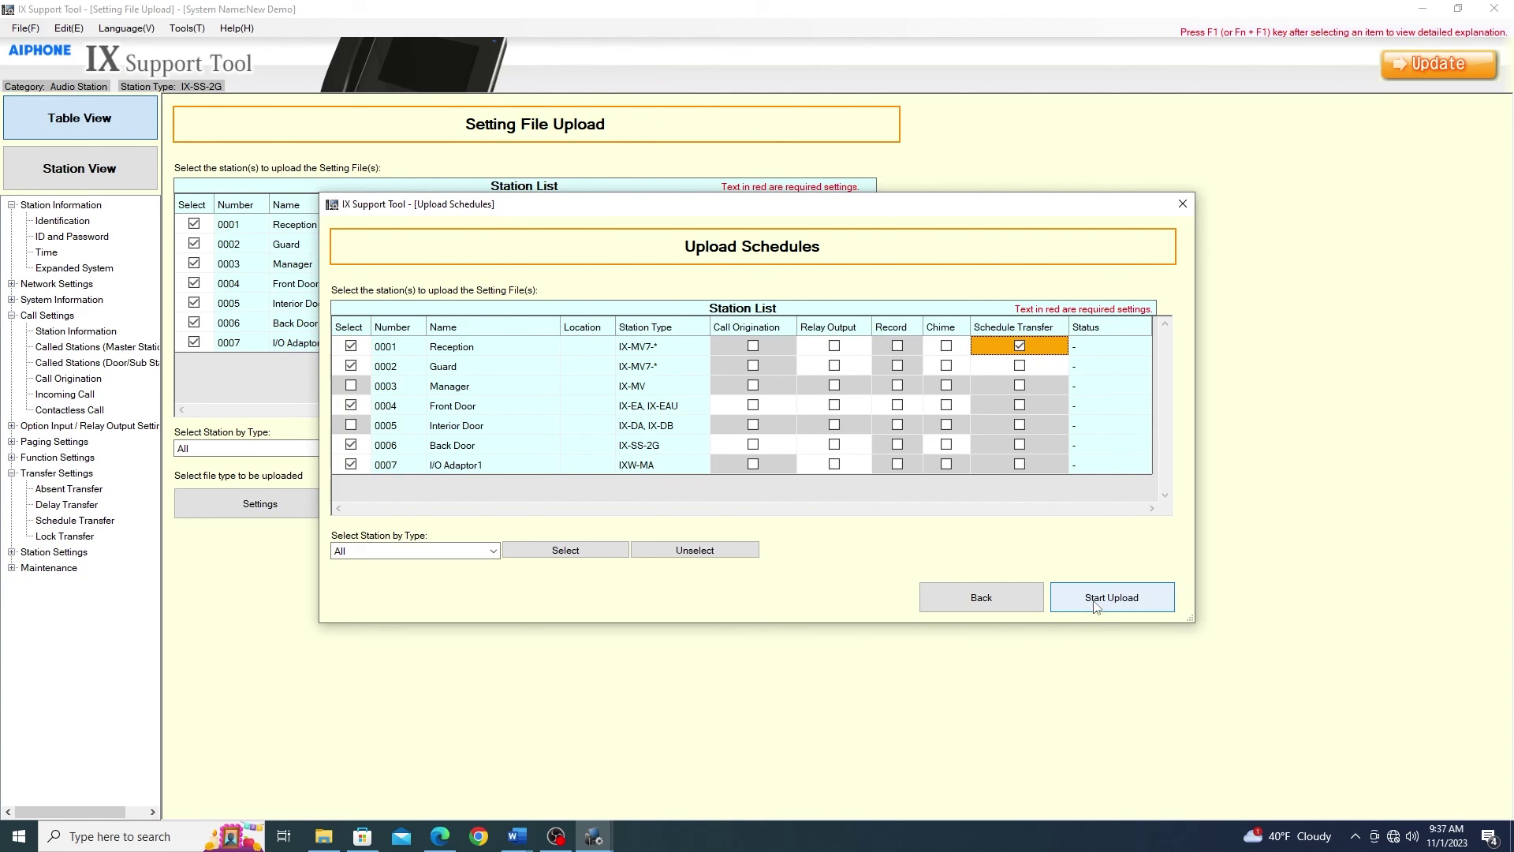
click(1021, 366)
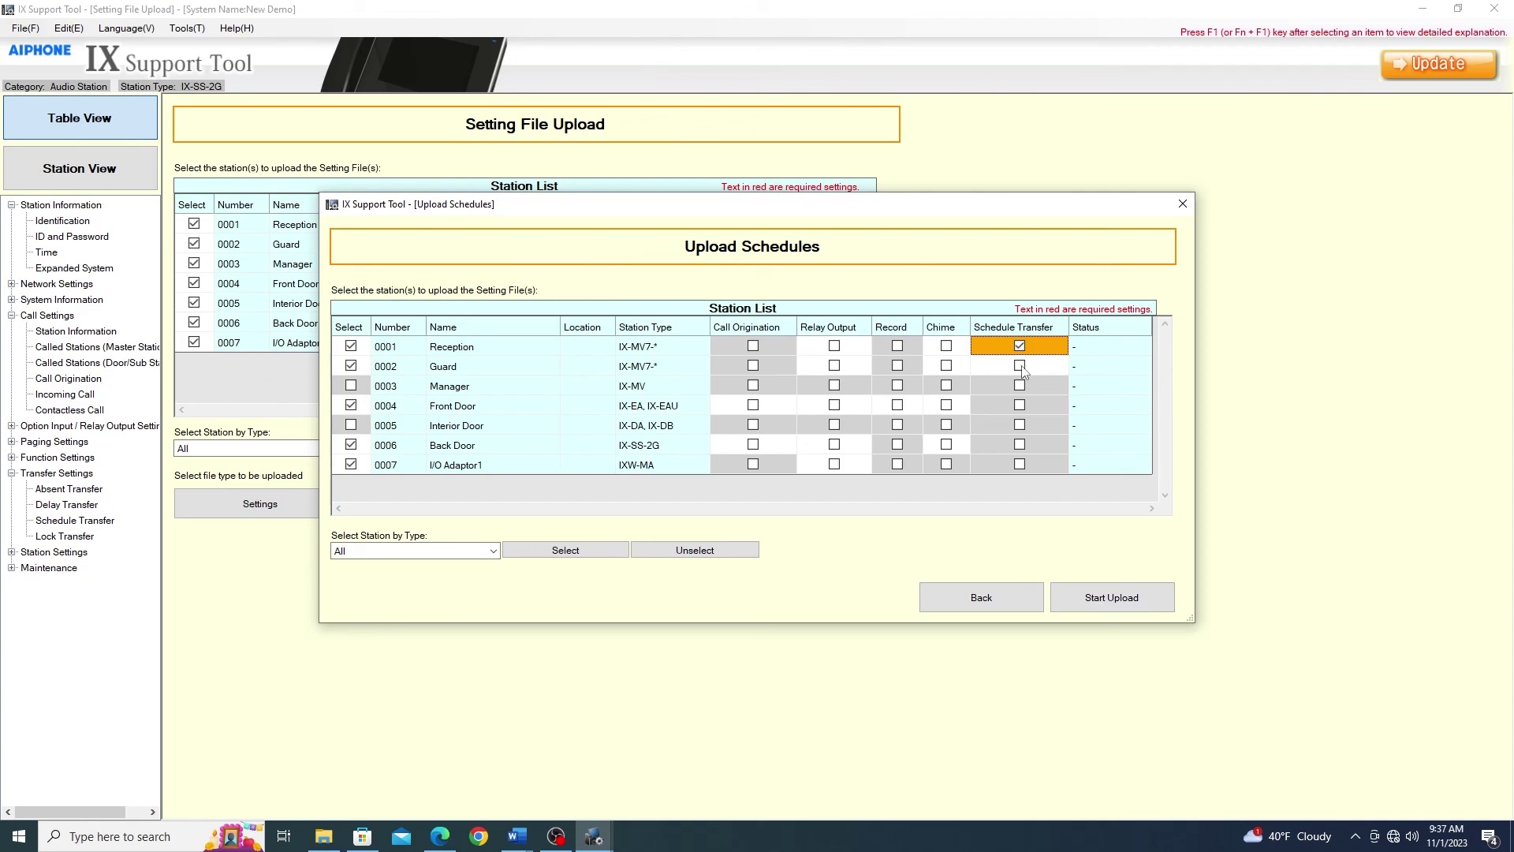
click(1092, 593)
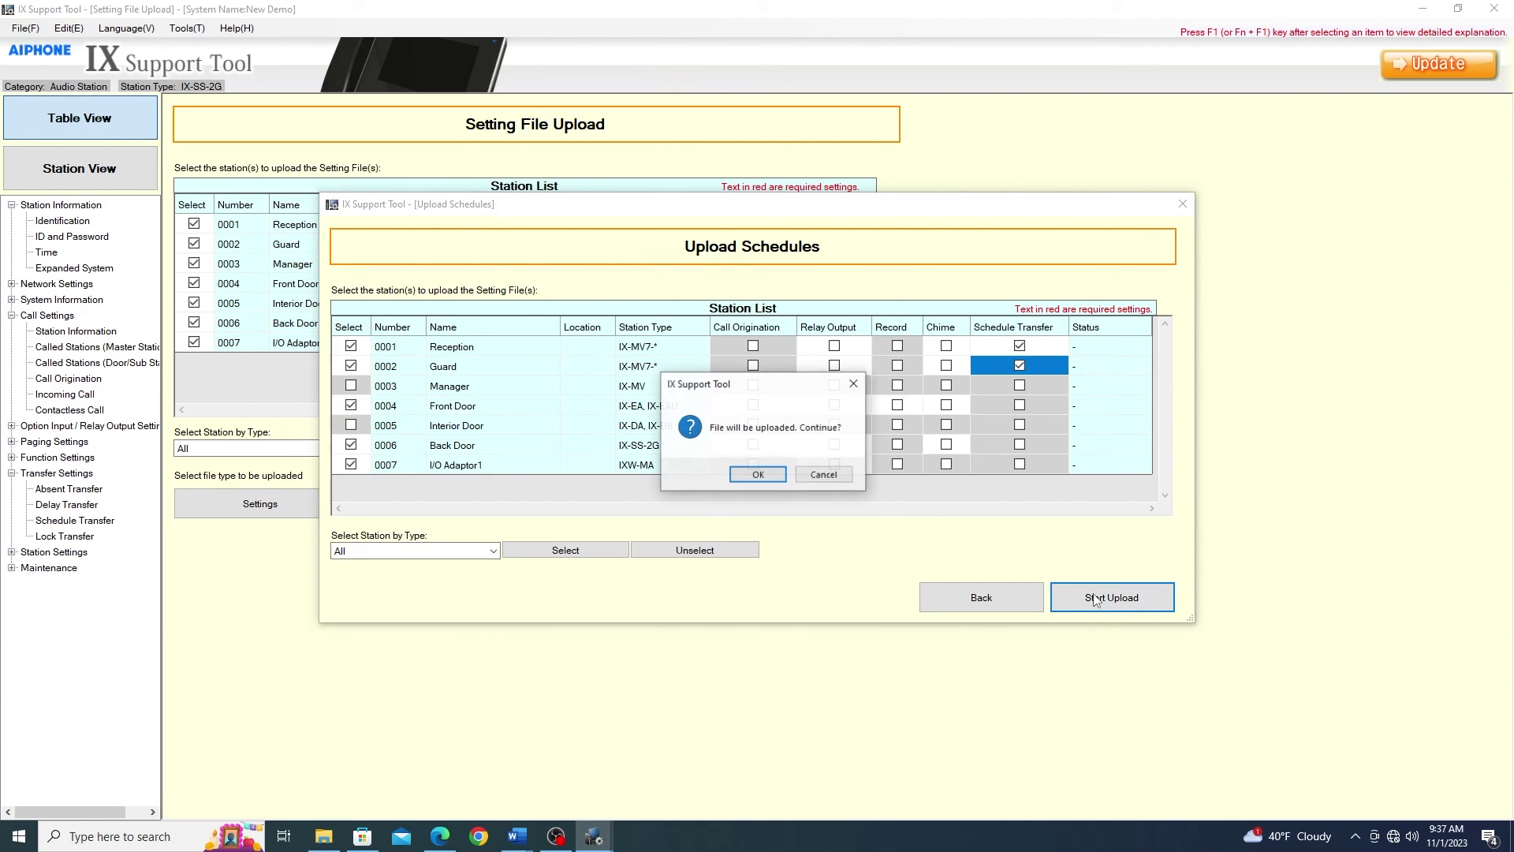
click(762, 478)
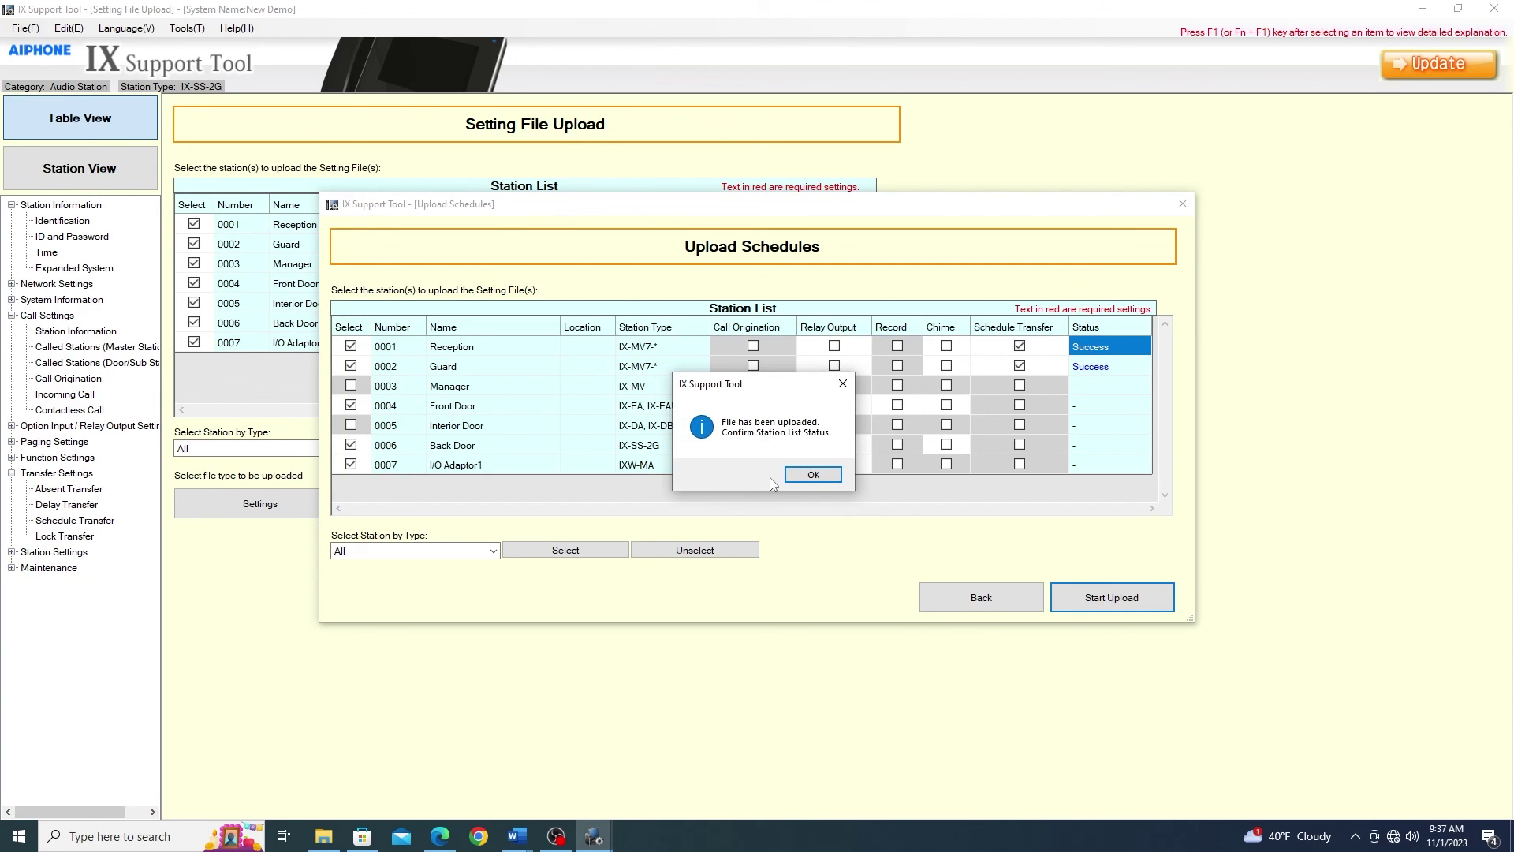
click(792, 477)
click(1182, 204)
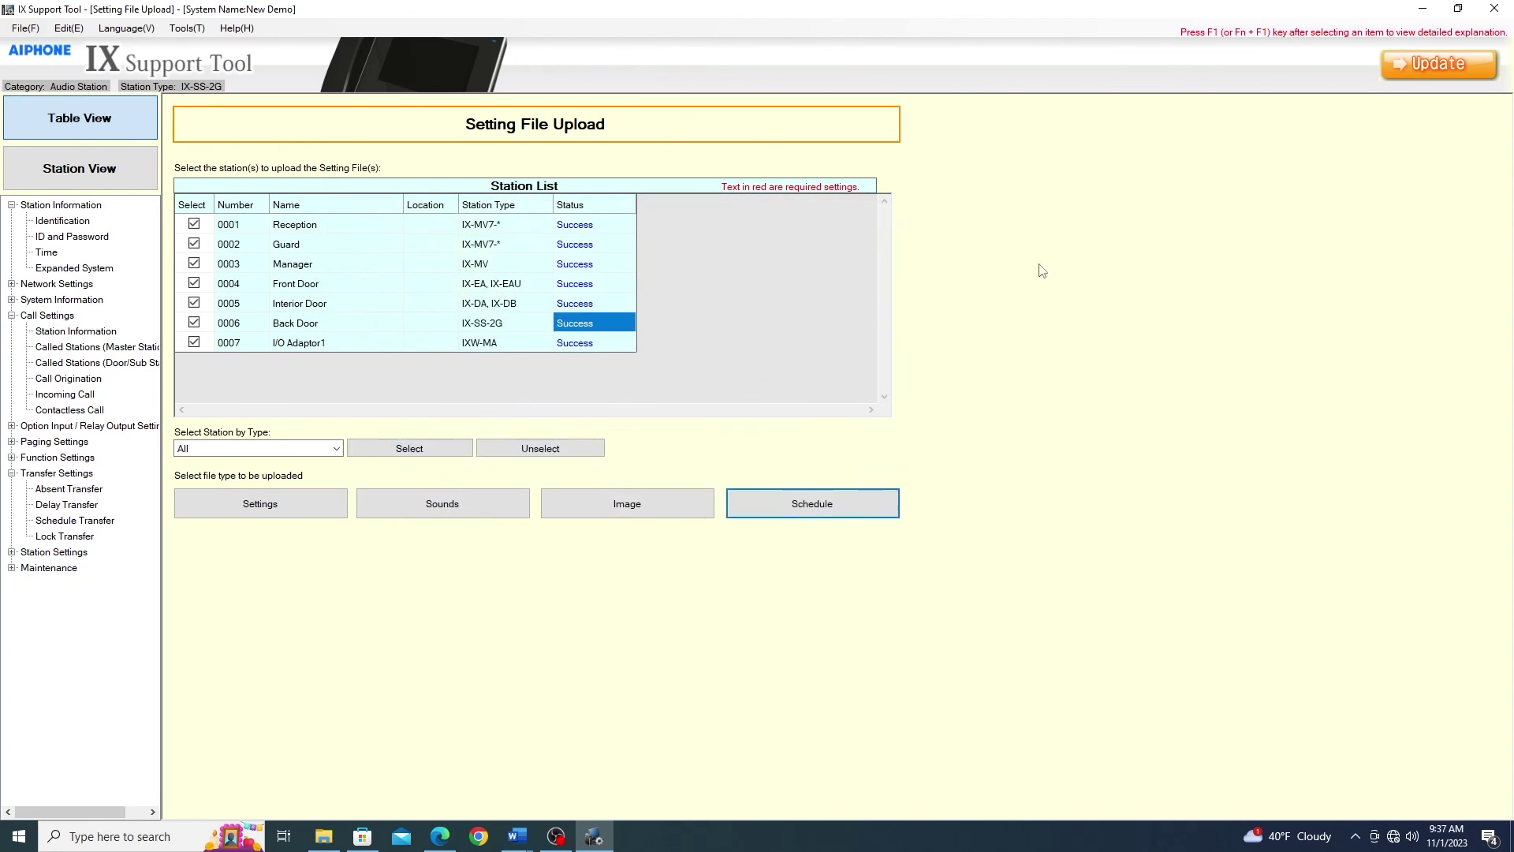